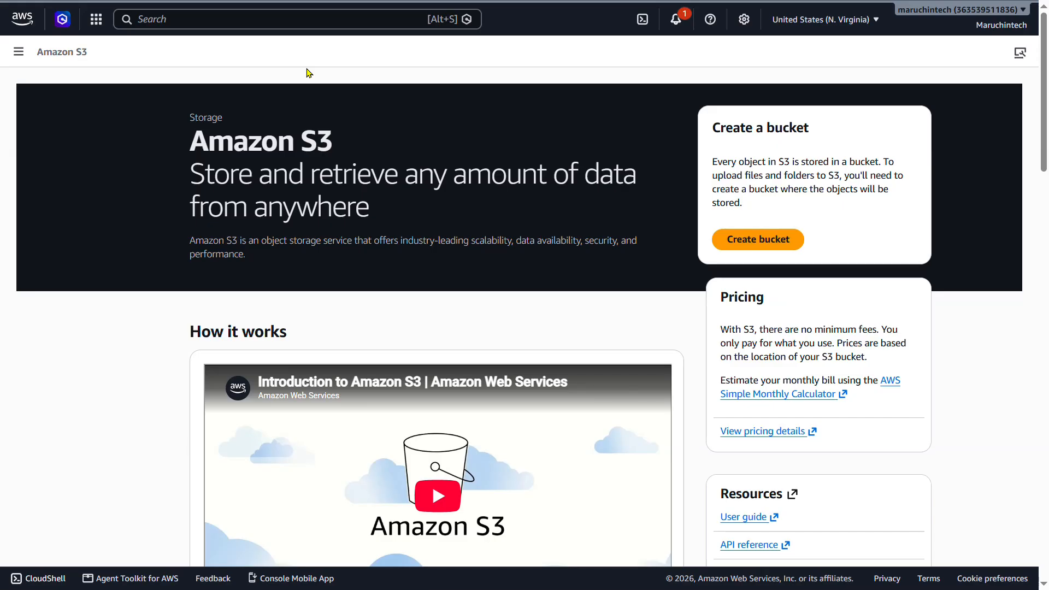
# Switch to AWS CloudShell and export the REGION variable as us-east-1.
pyautogui.hotkey('ctrl', 'Tab')
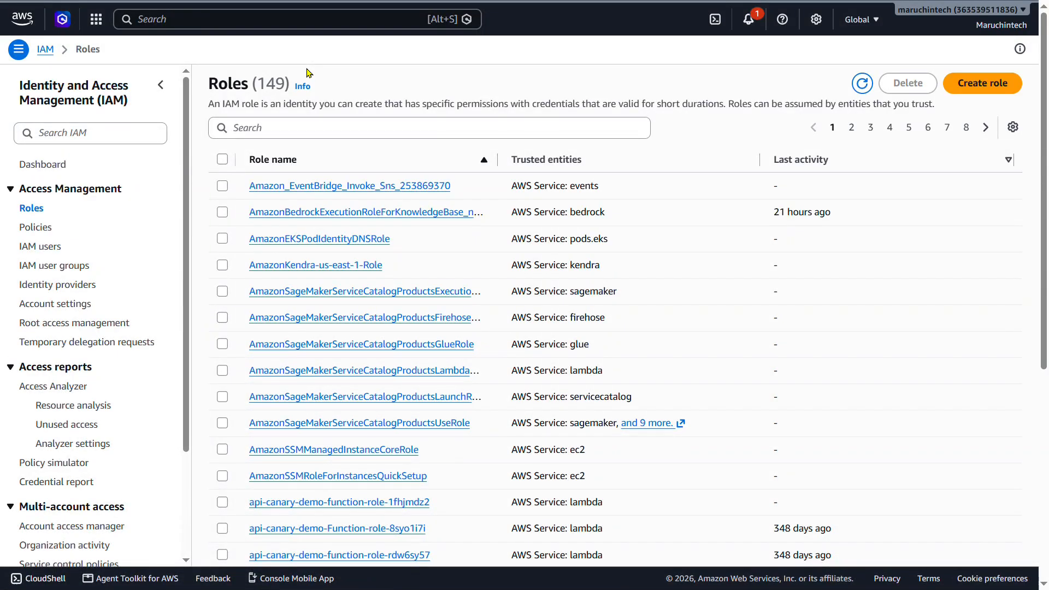
pyautogui.hotkey('ctrl', 'Tab')
pyautogui.hotkey('ctrl', 'Tab')
pyautogui.hotkey('ctrl', 'Tab')
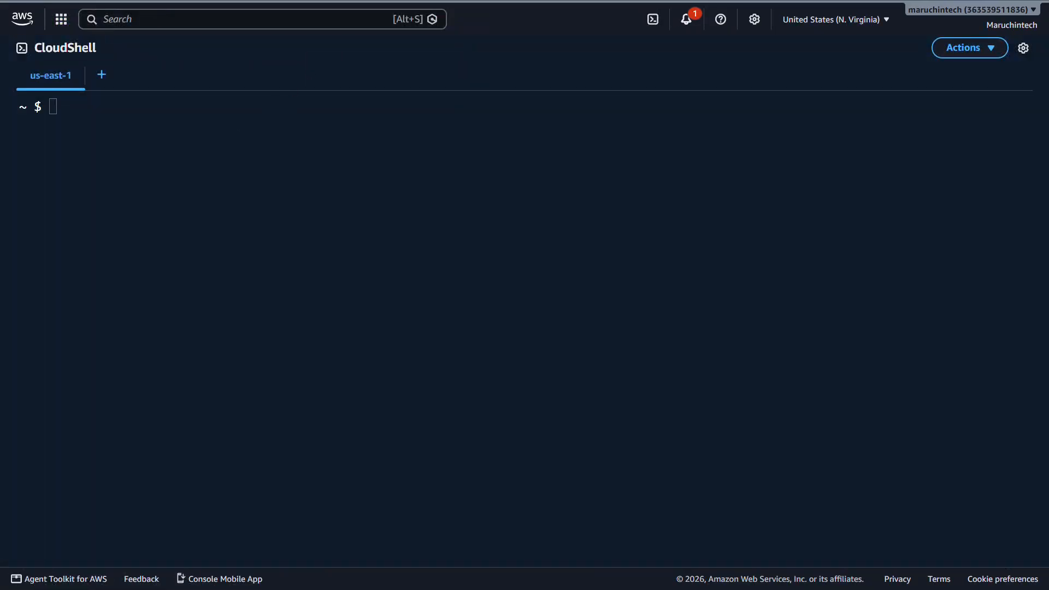
pyautogui.click(184, 149)
pyautogui.write('export REGION=us-east-1')
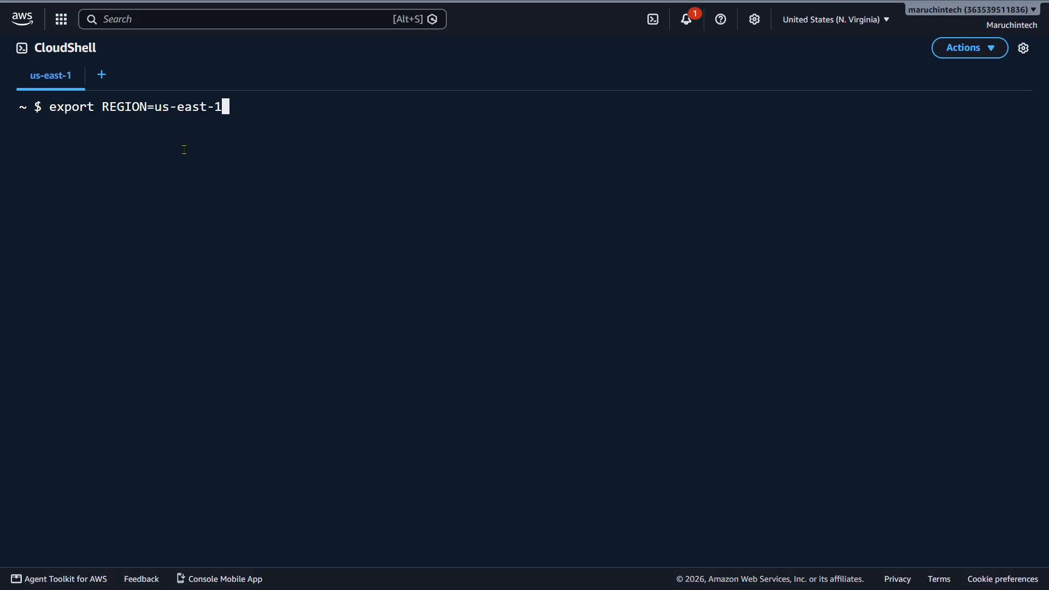
pyautogui.press('Return')
# Export ACCOUNT_ID from the STS caller identity query and EVAL_BUCKET as "bedrock-eval-$ACCOUNT_ID".
pyautogui.click(219, 144)
pyautogui.write('export ACCOUNT_ID=$(aws sts get-caller-identity --query Account --output text)')
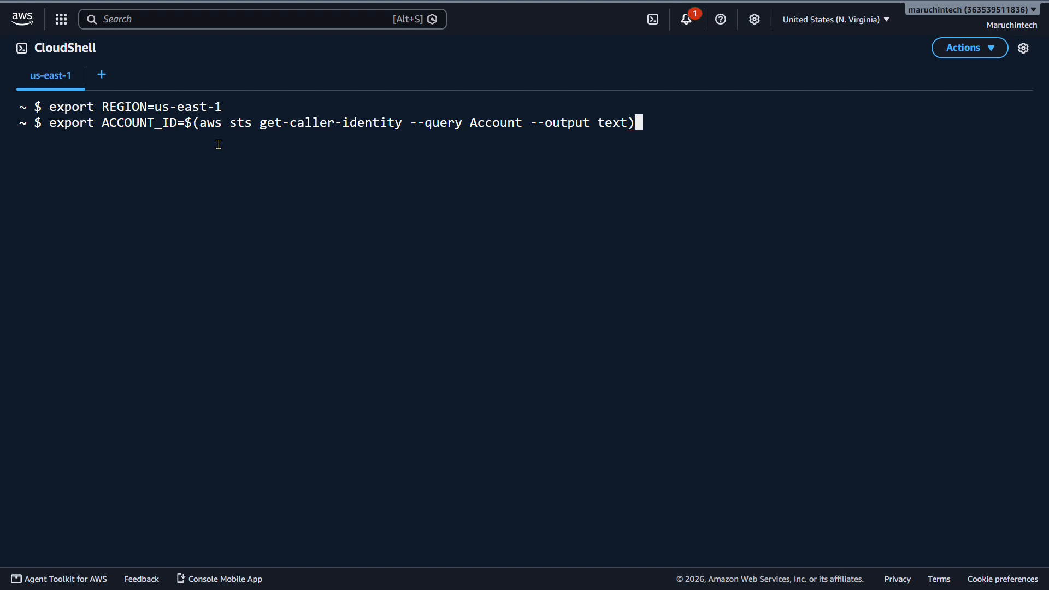
pyautogui.press('Return')
pyautogui.click(225, 174)
pyautogui.write('export EVAL_BUCKET="bedrock-eval-$ACCOUNT_ID"')
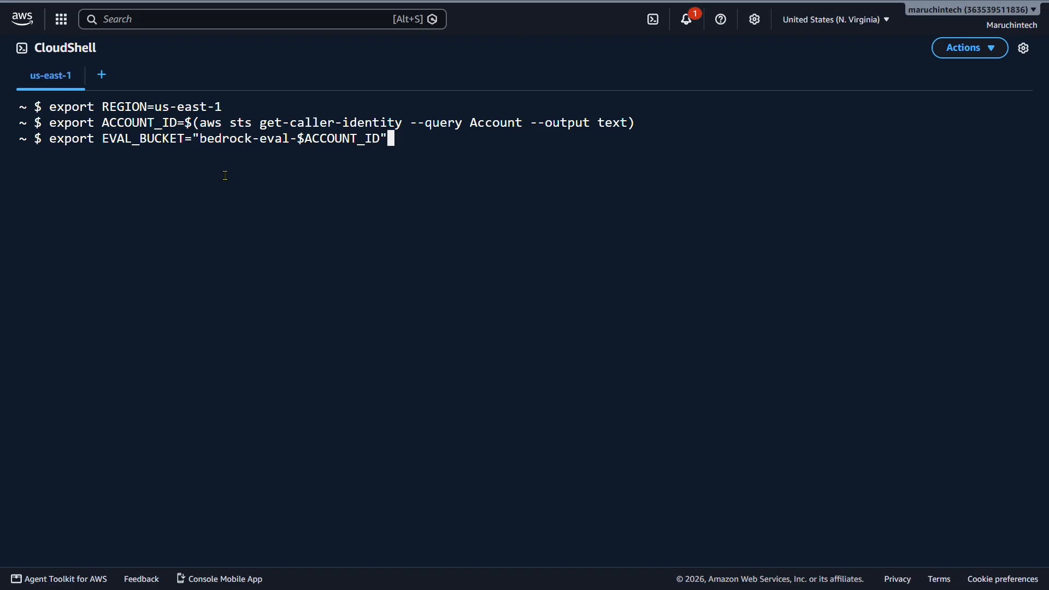
pyautogui.press('Return')
# Create the S3 bucket "s3://$EVAL_BUCKET" in $REGION with the AWS CLI and show the general purpose buckets in Amazon S3.
pyautogui.click(262, 237)
pyautogui.write('aws s3 mb "s3://$EVAL_BUCKET" --region $REGION')
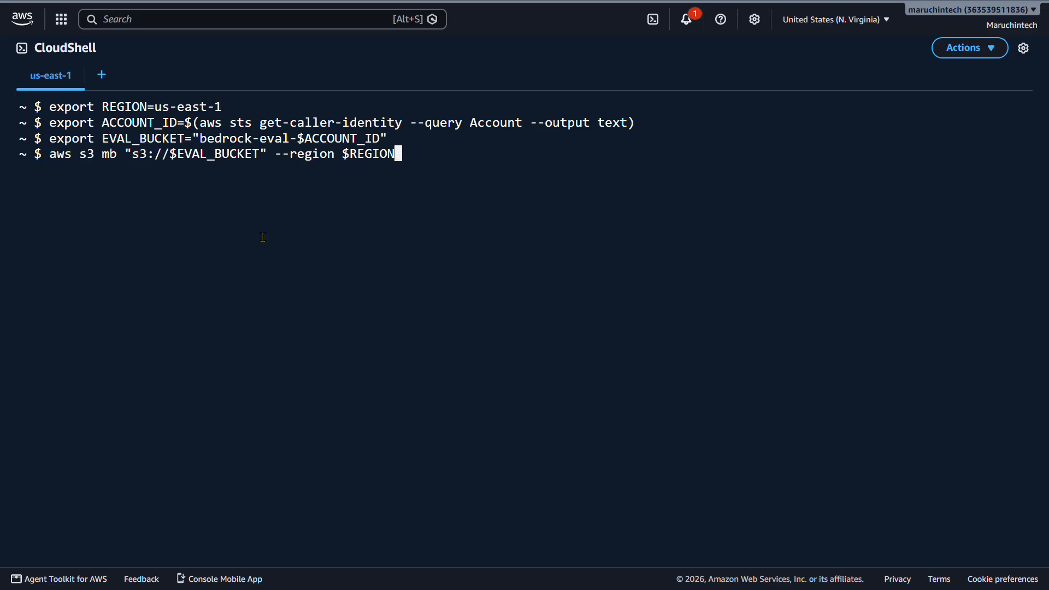
pyautogui.press('Return')
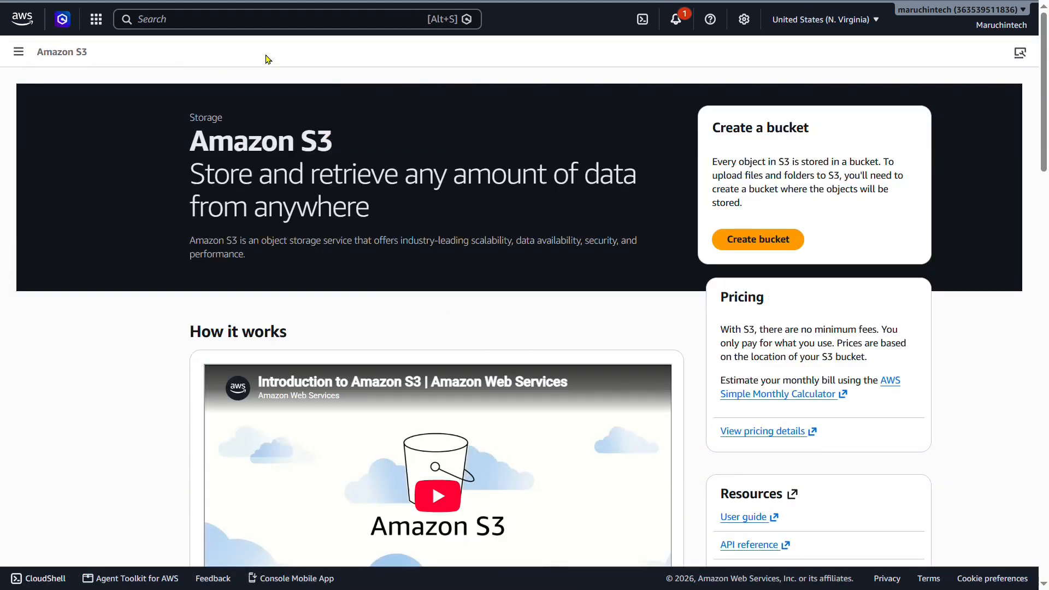
pyautogui.click(18, 52)
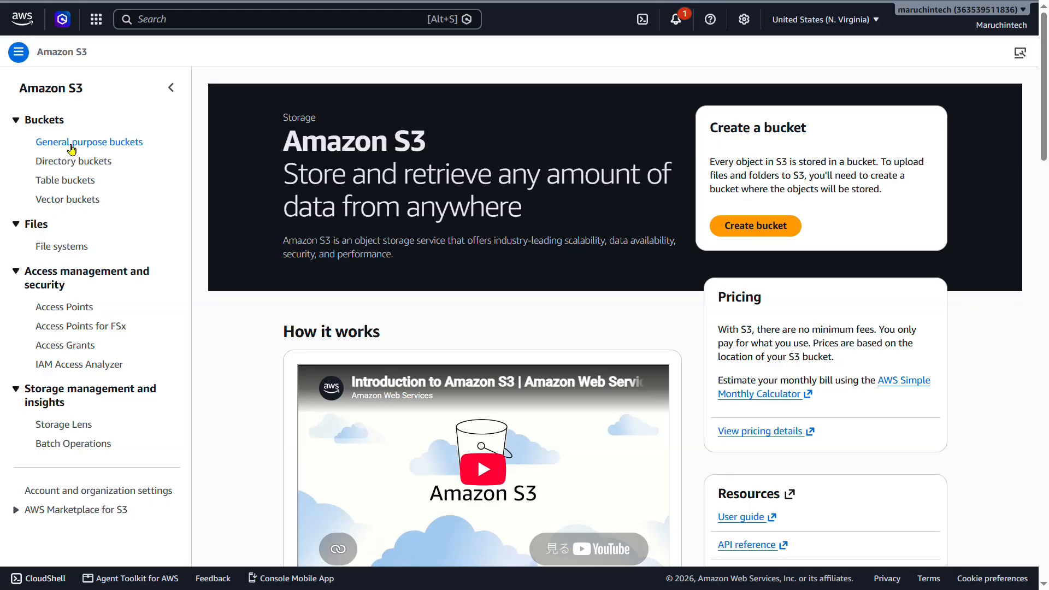
pyautogui.click(72, 147)
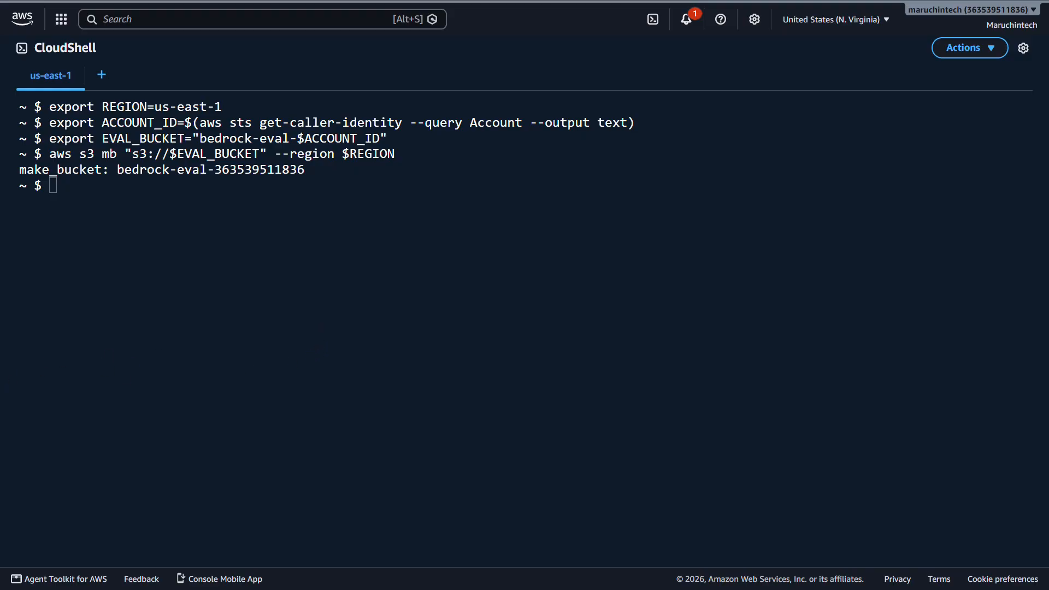
# In CloudShell, write ten AWS prompt and referenceResponse pairs to /tmp/eval-dataset.jsonl and copy it to "s3://$EVAL_BUCKET/input/dataset.jsonl".
pyautogui.click(142, 210)
pyautogui.write('cat > /tmp/eval-dataset.jsonl << \'EOF\' {"prompt":"Explain the main use of AWS Lambda in one sentence","referenceResponse":"A compute service that runs code serverlessly in response to events"} {"prompt":"What kind of service is Amazon S3?","referenceResponse":"A highly available and highly durable object storage service"} {"prompt":"What kind of database is Amazon DynamoDB?","referenceResponse":"A fully managed NoSQL key-value database"} {"prompt":"What is a CloudWatch alarm?","referenceResponse":"A mechanism that sends notifications or triggers automated actions when a metric crosses a threshold"} {"prompt":"What is an IAM role?","referenceResponse":"A mechanism for granting temporary permissions to AWS resources and users"} {"prompt":"What is Amazon VPC?","referenceResponse":"A service for building a logically isolated virtual network on AWS"} {"prompt":"What are the characteristics of Amazon RDS?","referenceResponse":"A service that runs relational databases in a fully managed way"} {"prompt":"What is the main function of CloudFront?","referenceResponse":"A content delivery network (CDN) that uses edge locations"} {"prompt":"What kind of service is Amazon SQS?","referenceResponse":"A managed message queuing service"} {"prompt":"What is Amazon Bedrock?","referenceResponse":"A service that provides foundation models through a serverless, unified API"} EOF  aws s3 cp /tmp/eval-dataset.jsonl "s3://$EVAL_BUCKET/input/dataset.jsonl"')
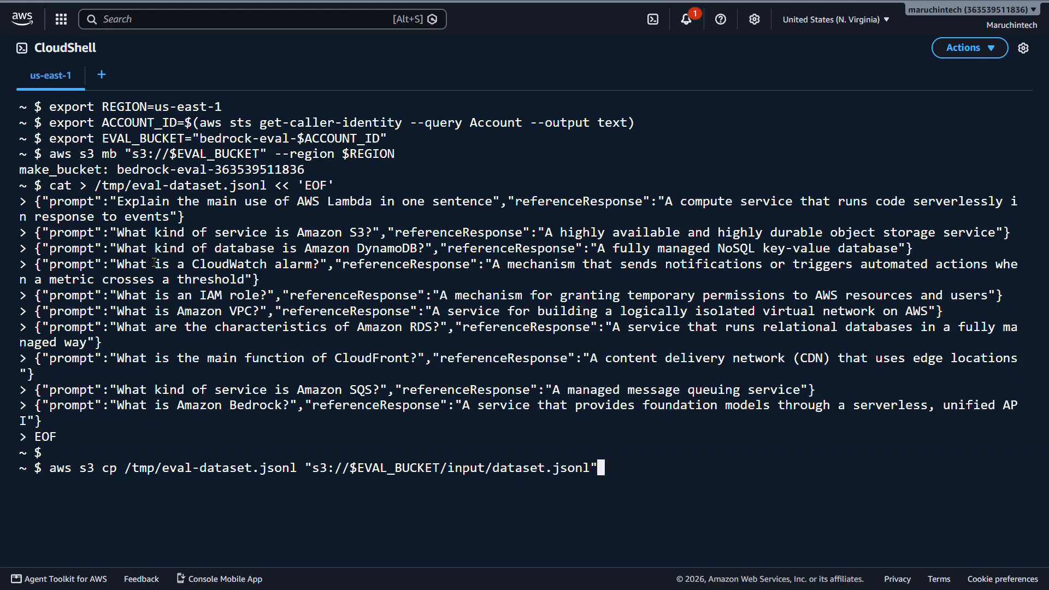
pyautogui.doubleClick(144, 206)
pyautogui.moveTo(167, 212); pyautogui.dragTo(419, 209)
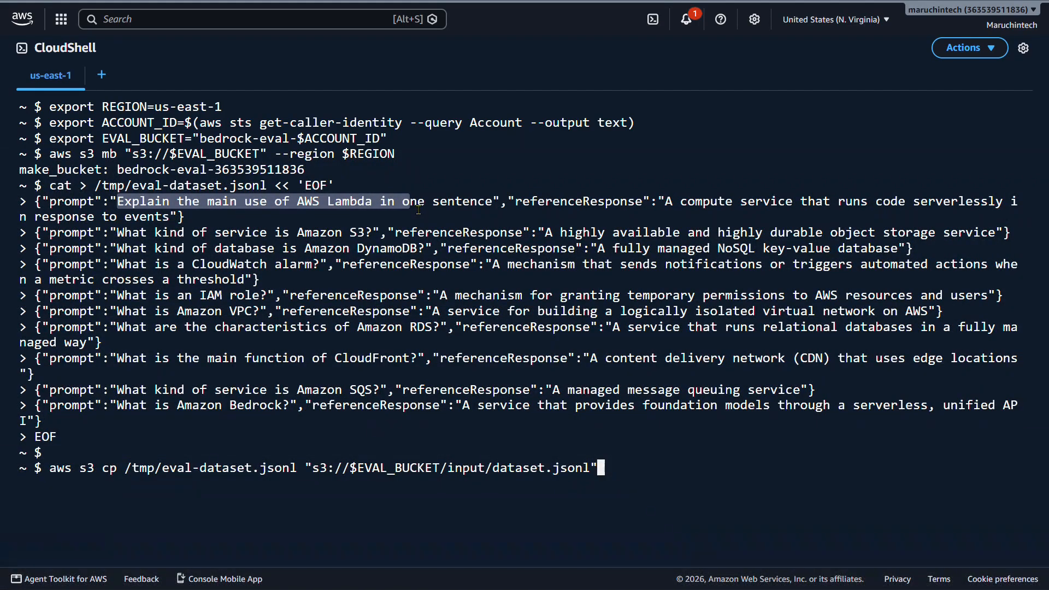
pyautogui.moveTo(516, 209); pyautogui.dragTo(595, 212)
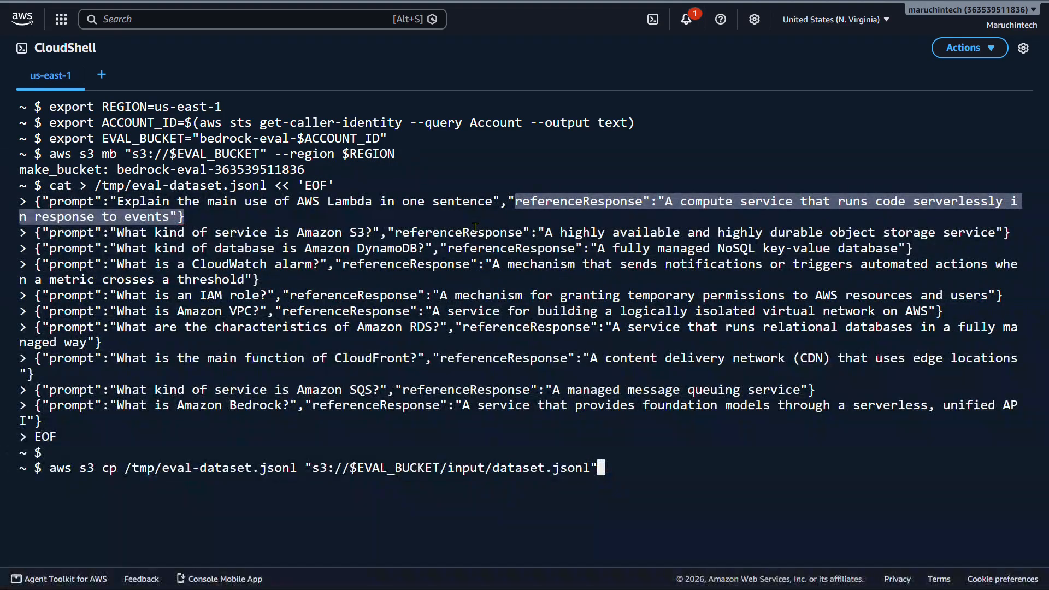
pyautogui.click(671, 495)
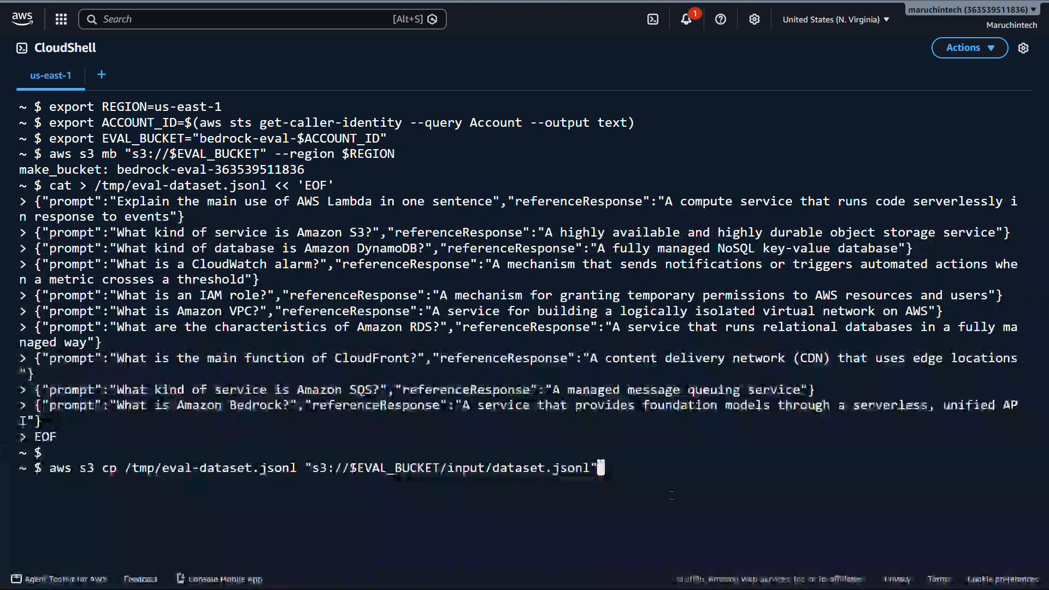
pyautogui.press('Return')
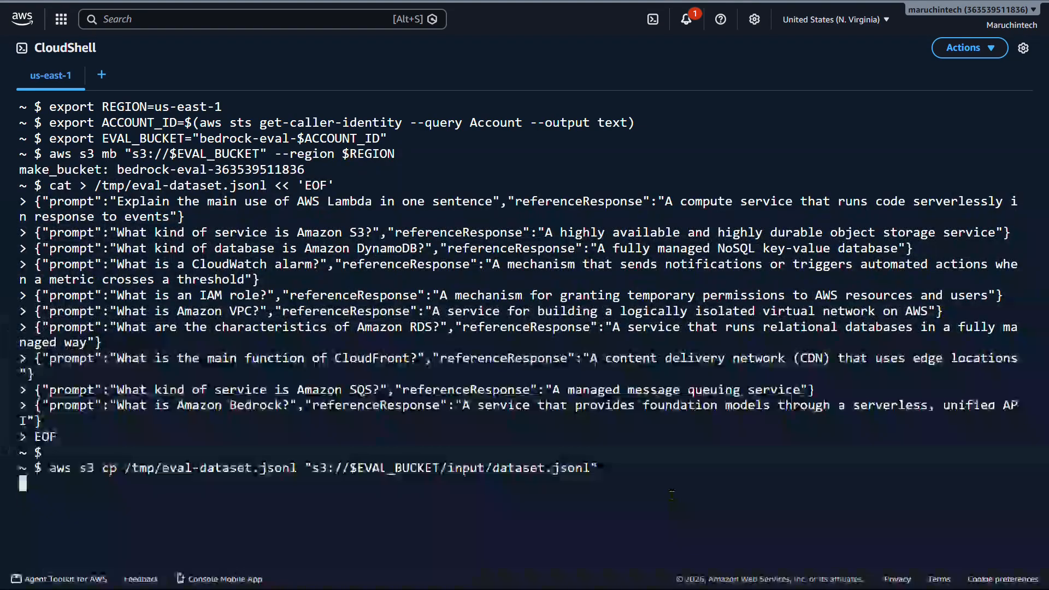
# Check the upload by opening the input folder of the evaluation bucket in Amazon S3.
pyautogui.moveTo(57, 469); pyautogui.dragTo(123, 479)
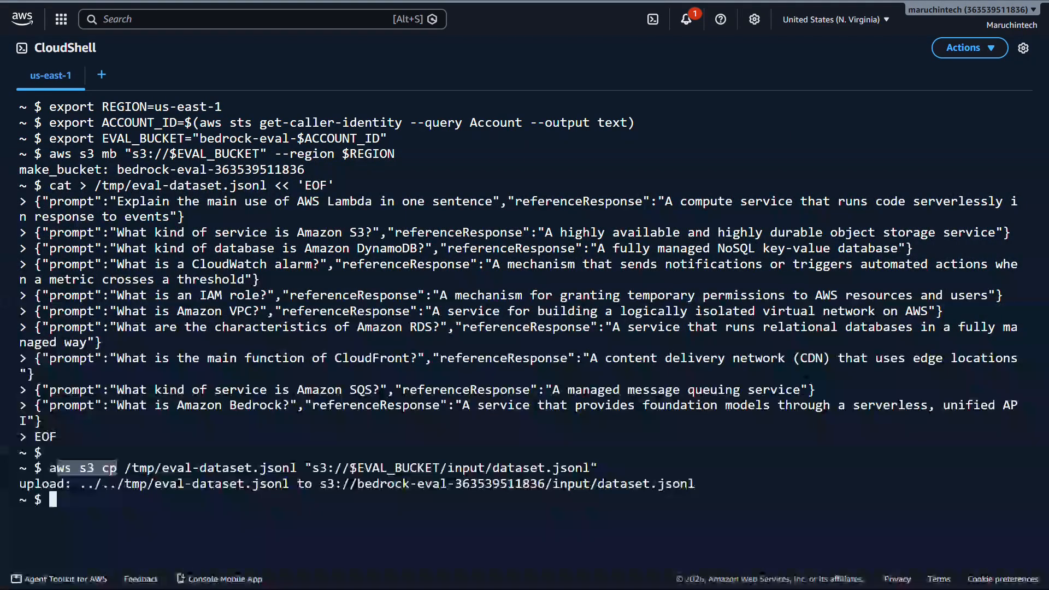
pyautogui.click(430, 54)
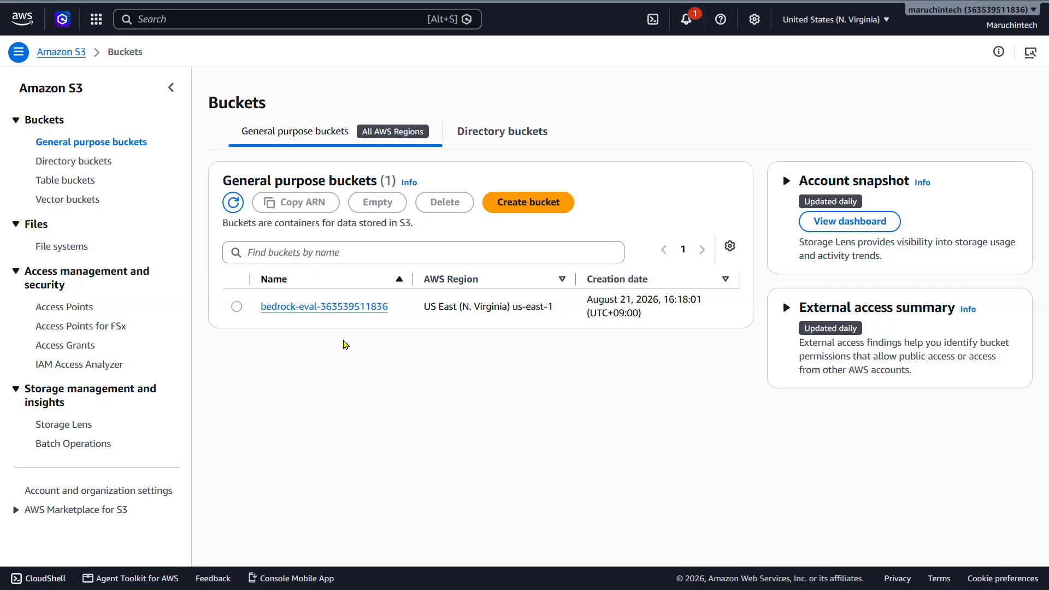
pyautogui.click(341, 309)
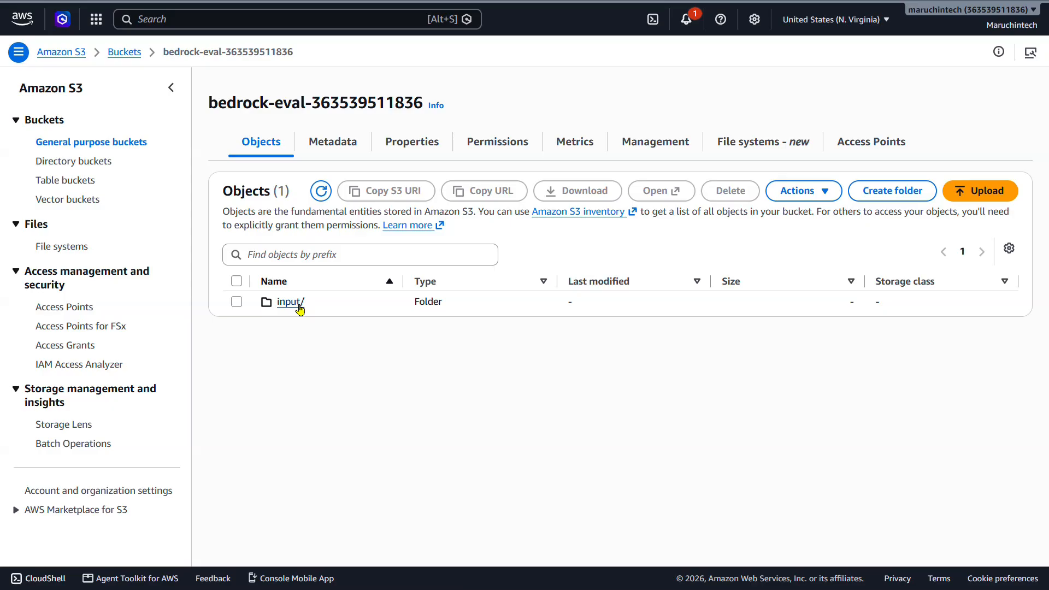
pyautogui.click(299, 309)
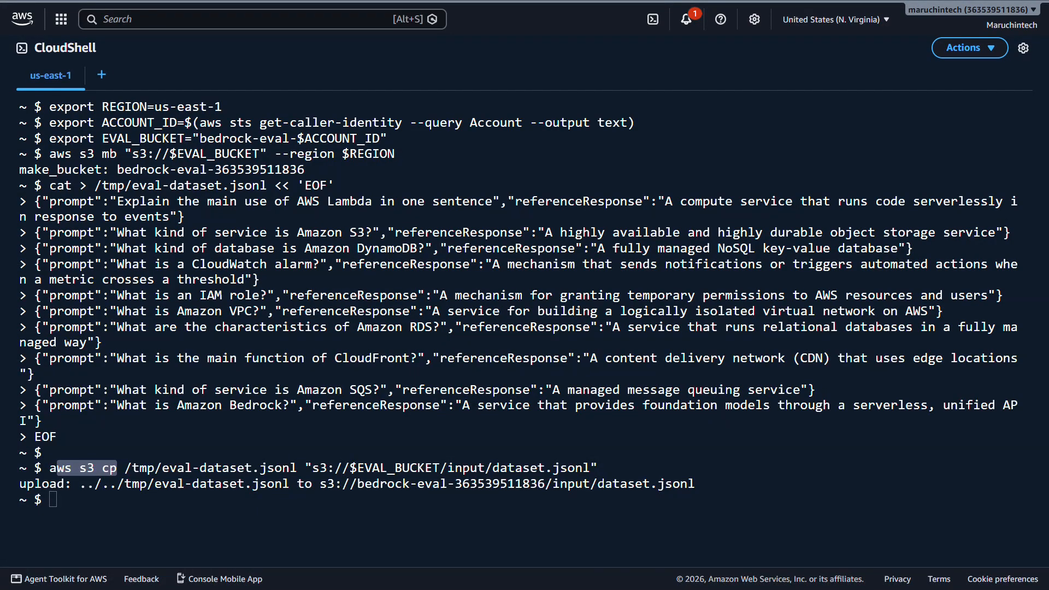
# In CloudShell, create the IAM role BedrockEvaluationRole trusting bedrock.amazonaws.com and attach a policy named inline allowing S3 access and bedrock:InvokeModel.
pyautogui.click(175, 511)
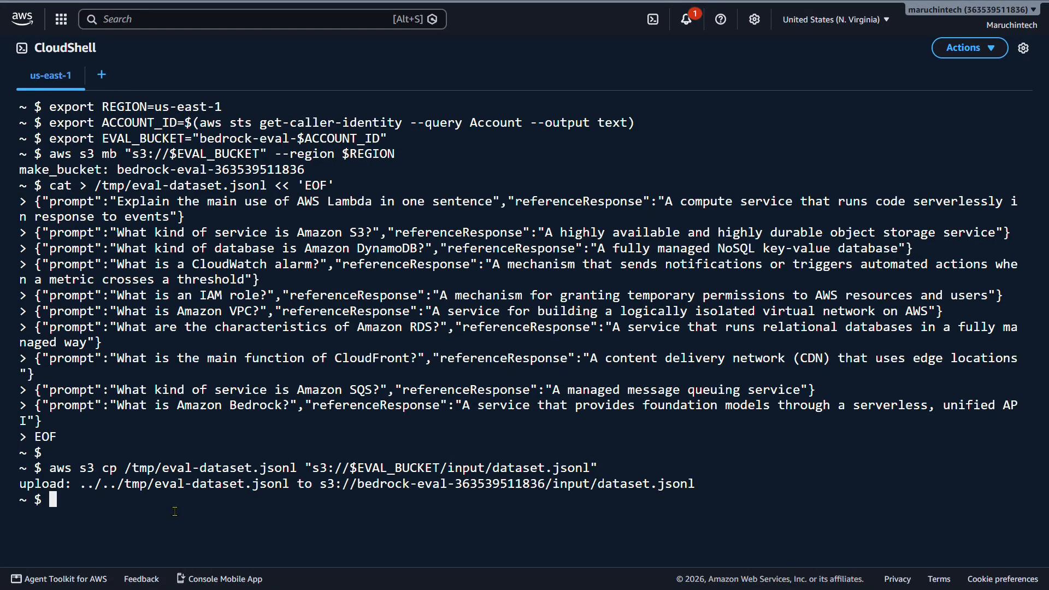
pyautogui.hotkey('ctrl', 'v')
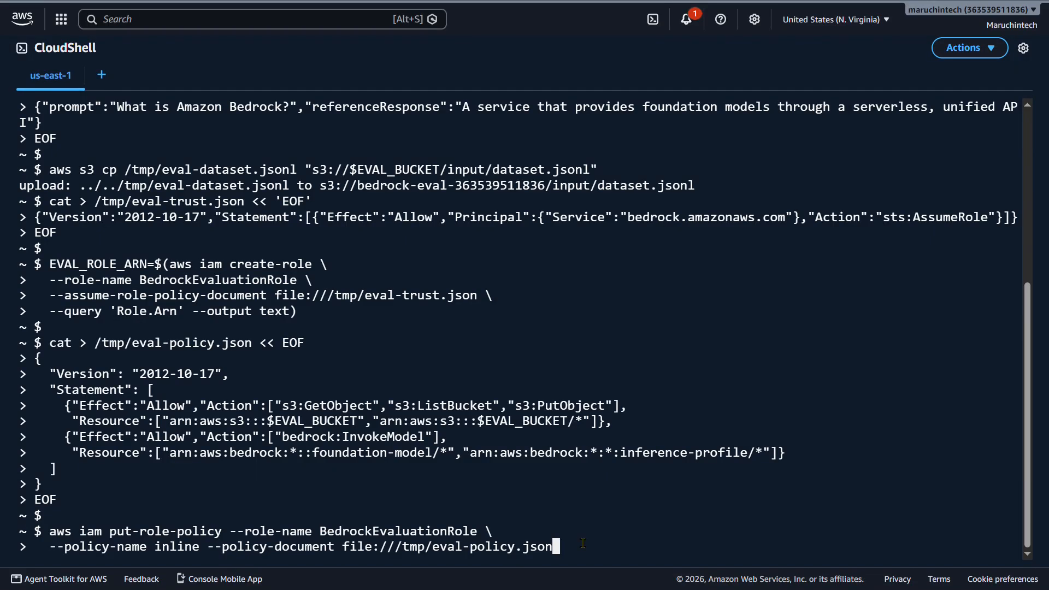
pyautogui.press('Return')
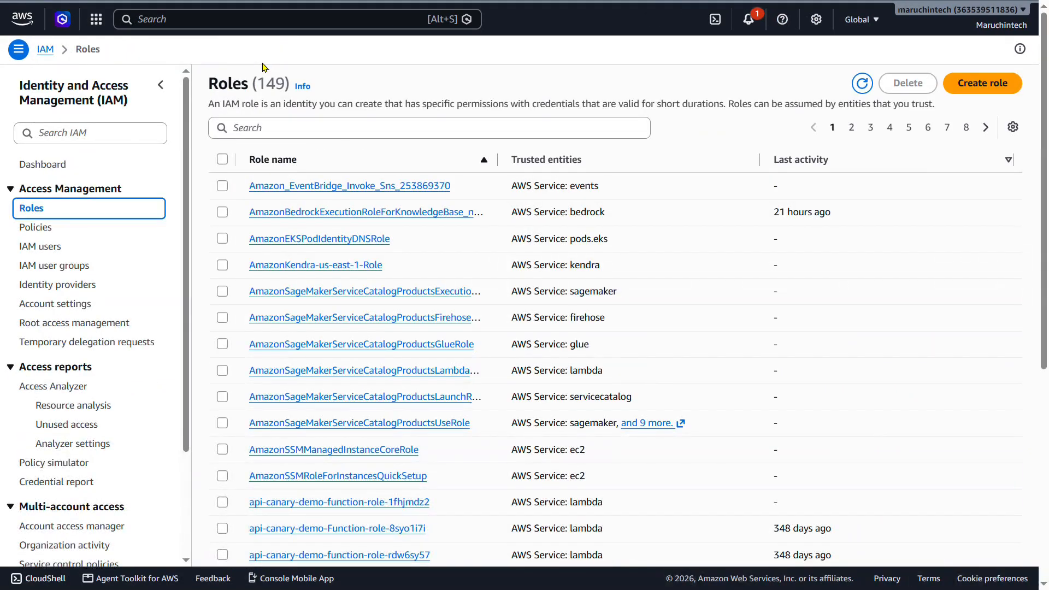
# Refresh the IAM roles list, search for BedrockEvaluationRole and examine the service principal in its trust relationships.
pyautogui.click(863, 83)
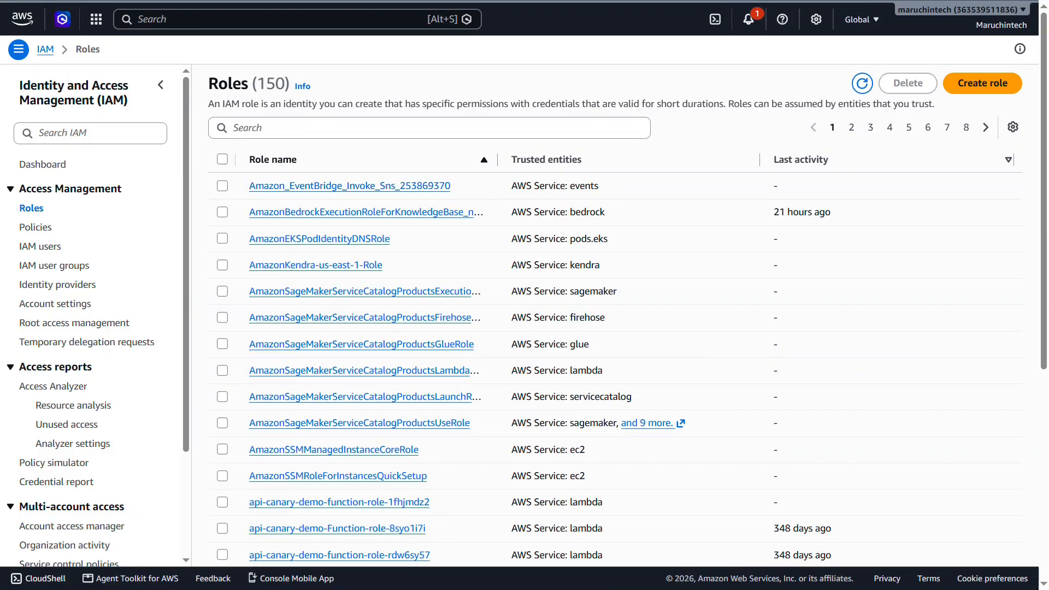
pyautogui.click(287, 136)
pyautogui.write('BedrockEvaluationRole')
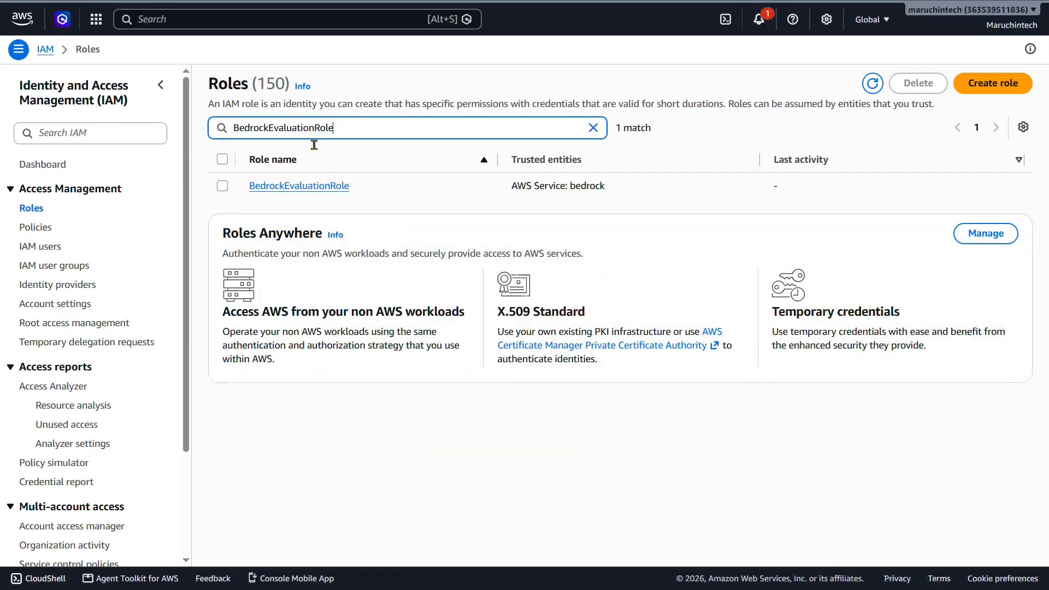
pyautogui.click(323, 187)
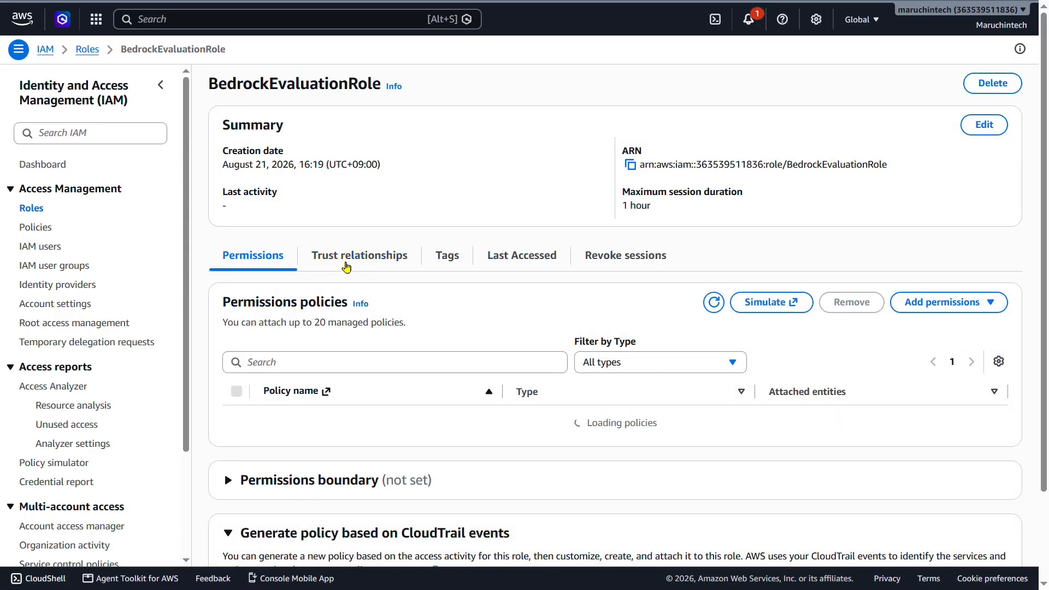
pyautogui.click(353, 256)
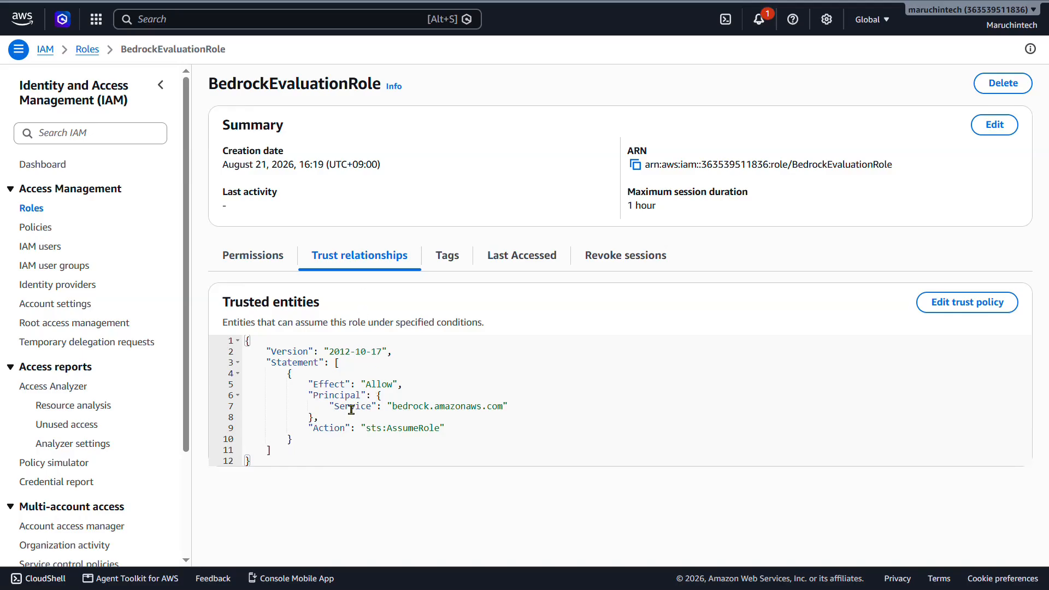
pyautogui.moveTo(334, 406); pyautogui.dragTo(528, 419)
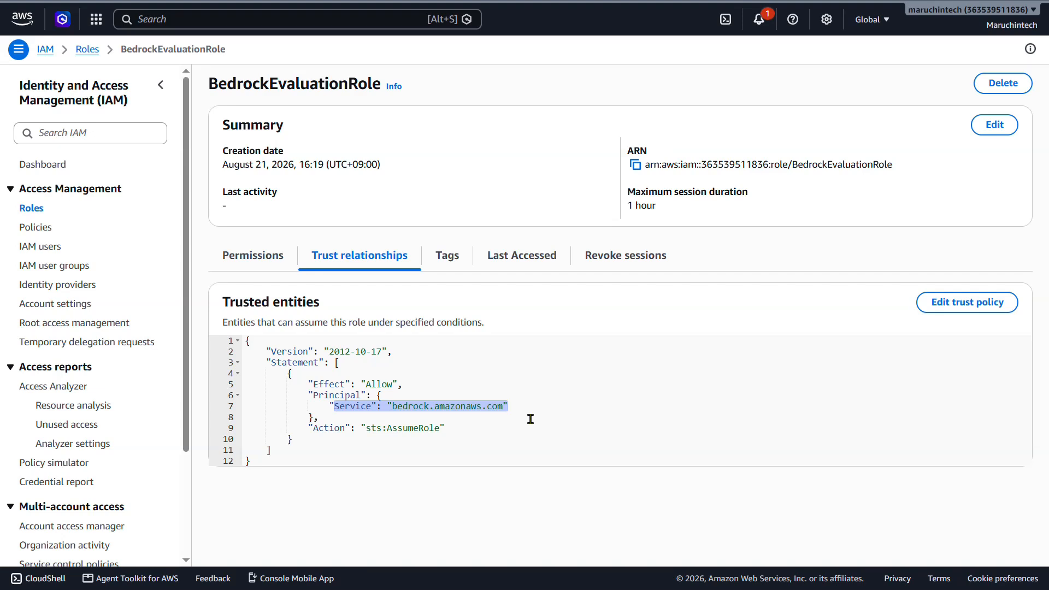
# Expand the role's inline permissions policy and examine its S3 actions and bucket resources.
pyautogui.click(280, 258)
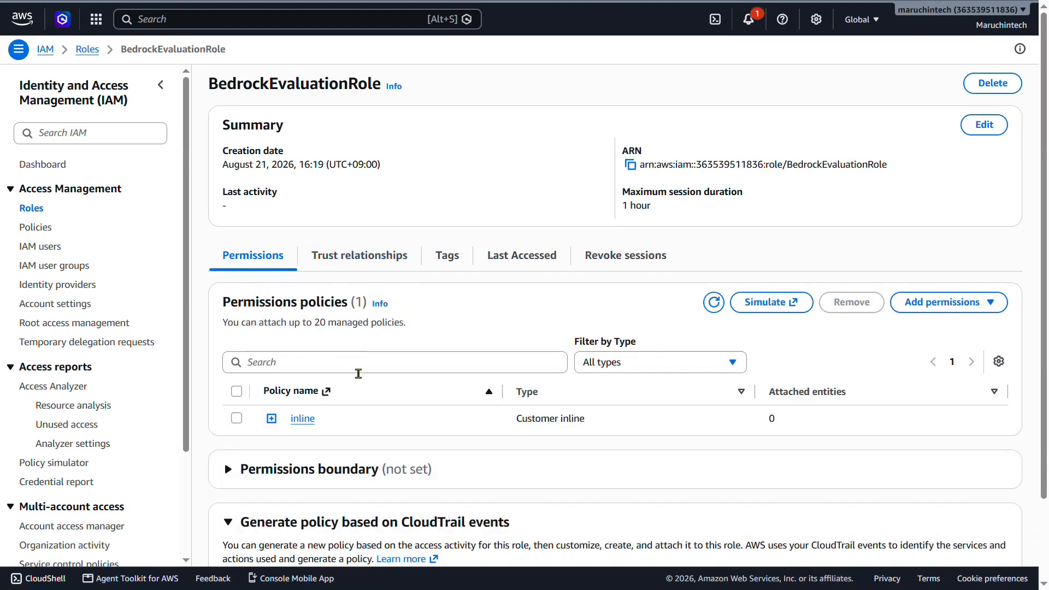
pyautogui.click(278, 419)
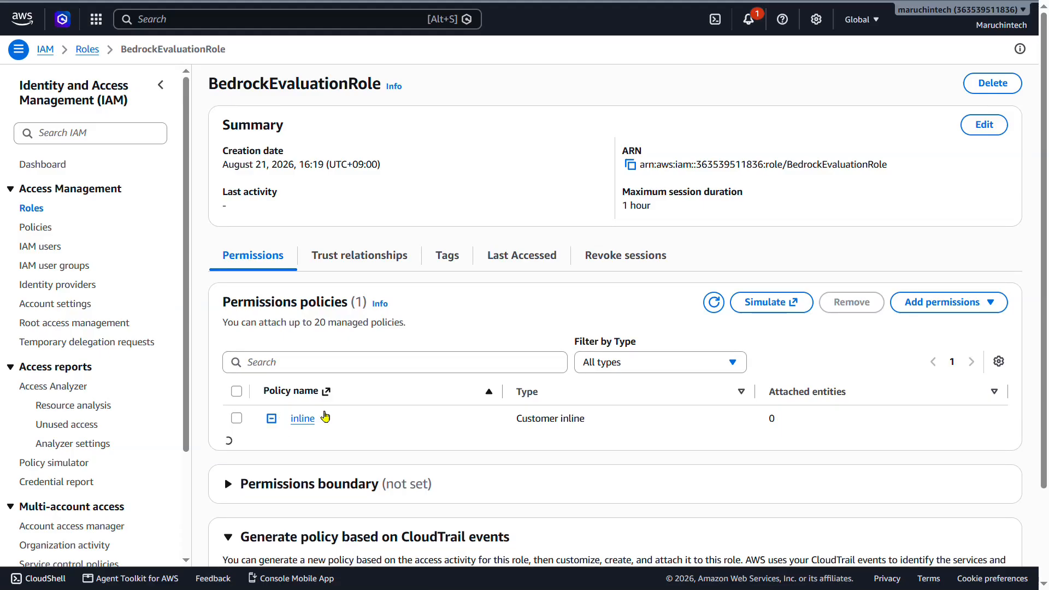
pyautogui.scroll(-3, 348, 355)
pyautogui.moveTo(333, 325); pyautogui.dragTo(495, 414)
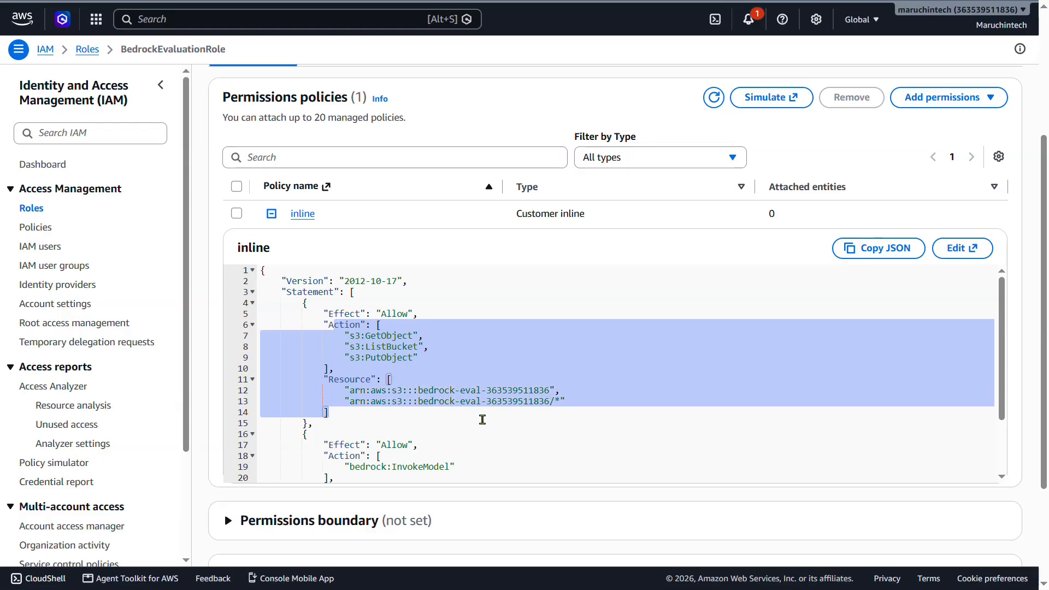
pyautogui.click(528, 403)
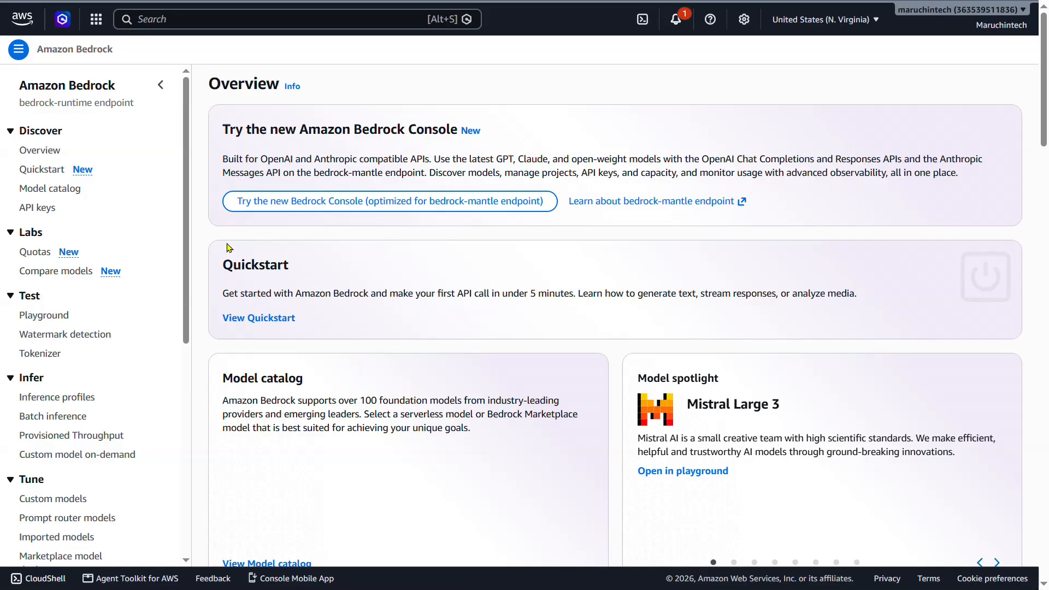
# Switch to the Amazon Bedrock console and open its Evaluations page.
pyautogui.scroll(-4, 148, 239)
pyautogui.scroll(-3, 148, 239)
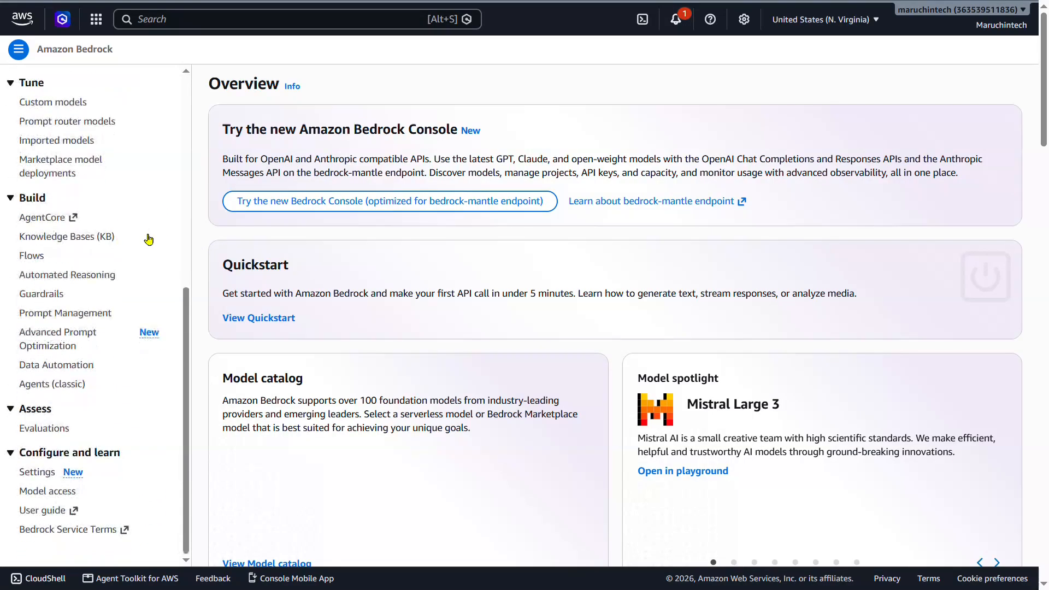
pyautogui.click(65, 432)
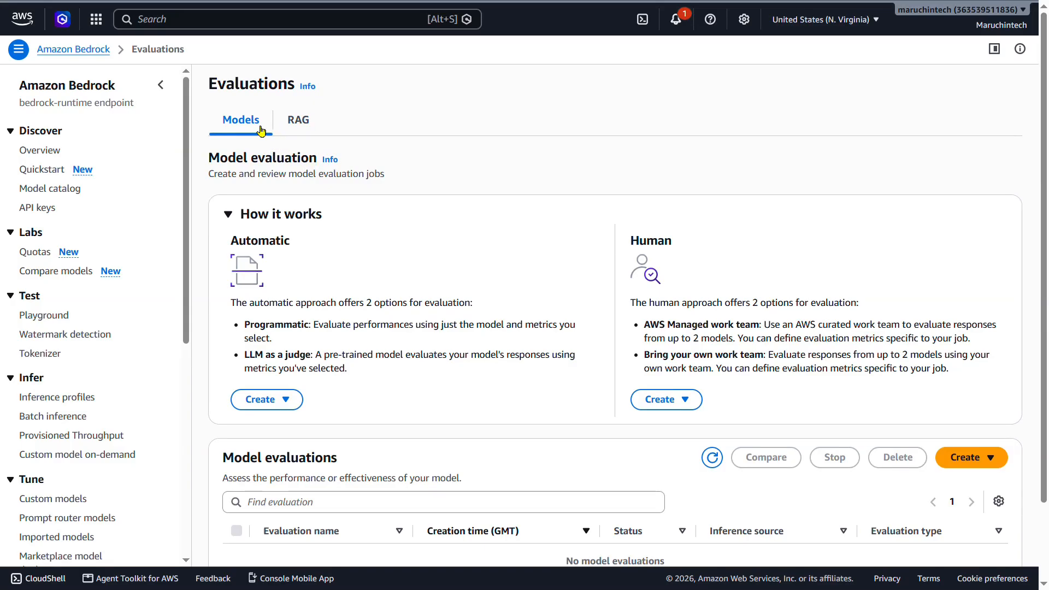
# Examine the RAG evaluation option and the automatic and human approaches for model evaluation.
pyautogui.click(307, 129)
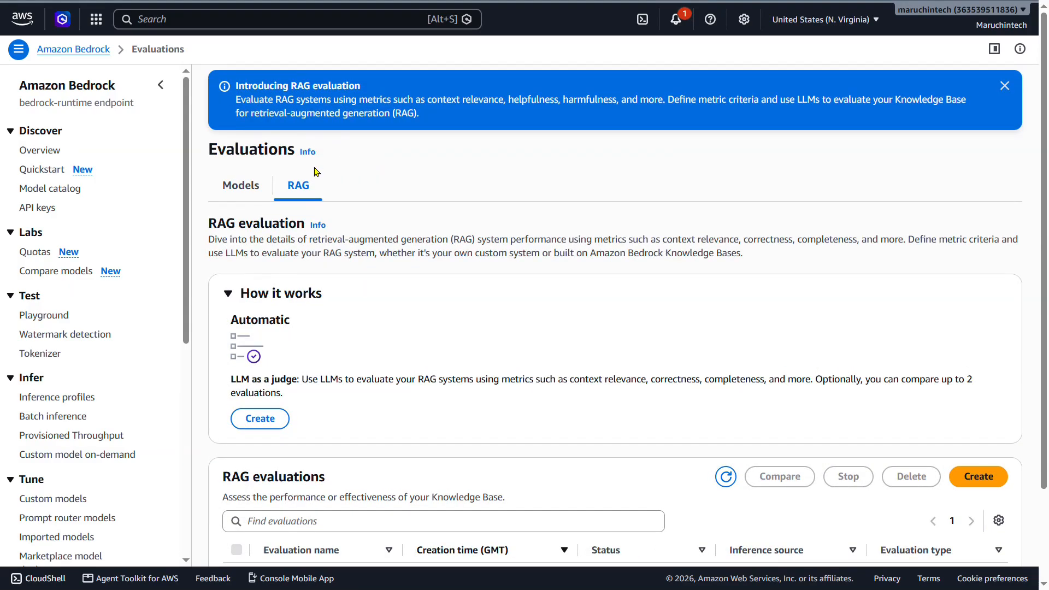
pyautogui.click(251, 186)
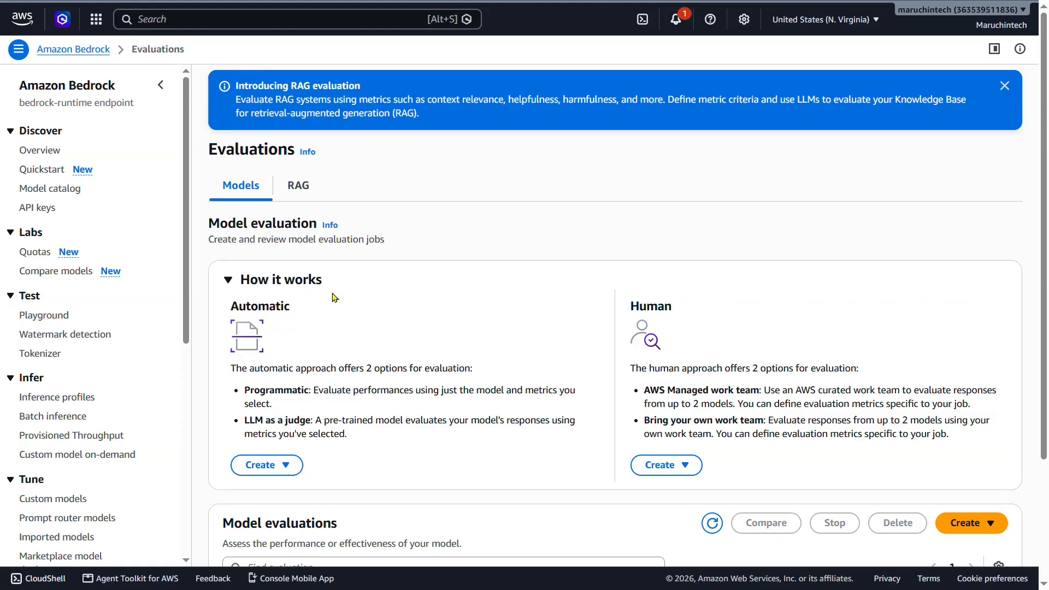
pyautogui.moveTo(635, 313); pyautogui.dragTo(686, 316)
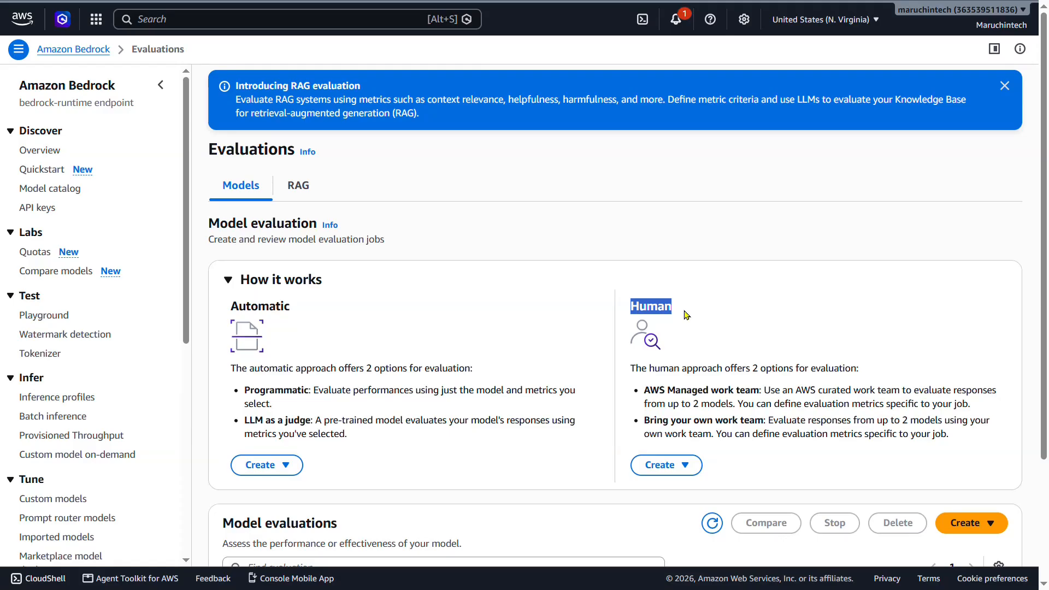
# Examine the available model evaluation types for a new job and the RAG evaluation page, and return to the model evaluations.
pyautogui.scroll(-3, 875, 383)
pyautogui.click(989, 368)
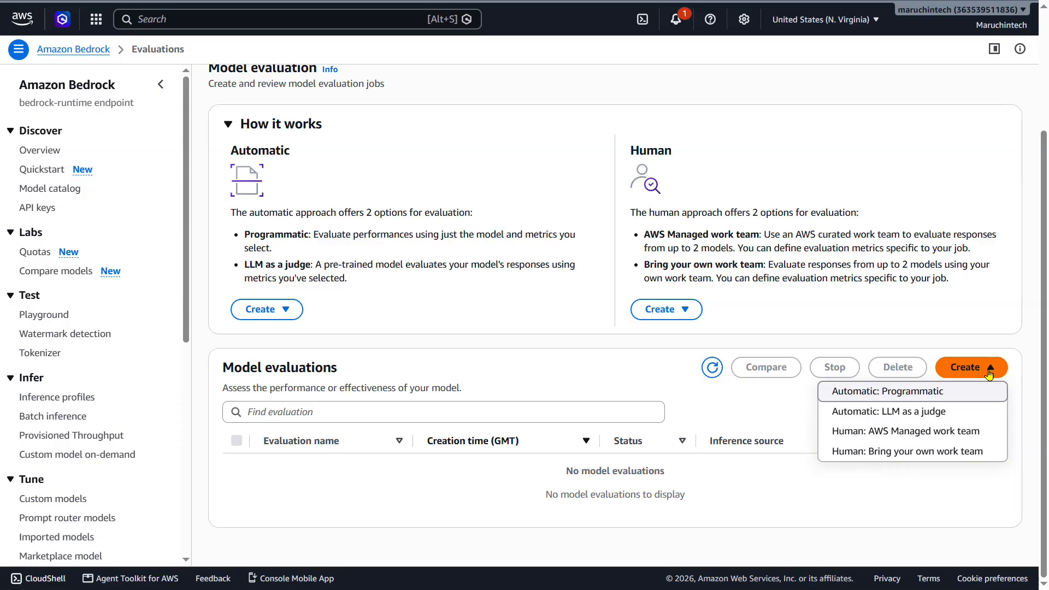
pyautogui.click(889, 284)
pyautogui.scroll(3, 664, 239)
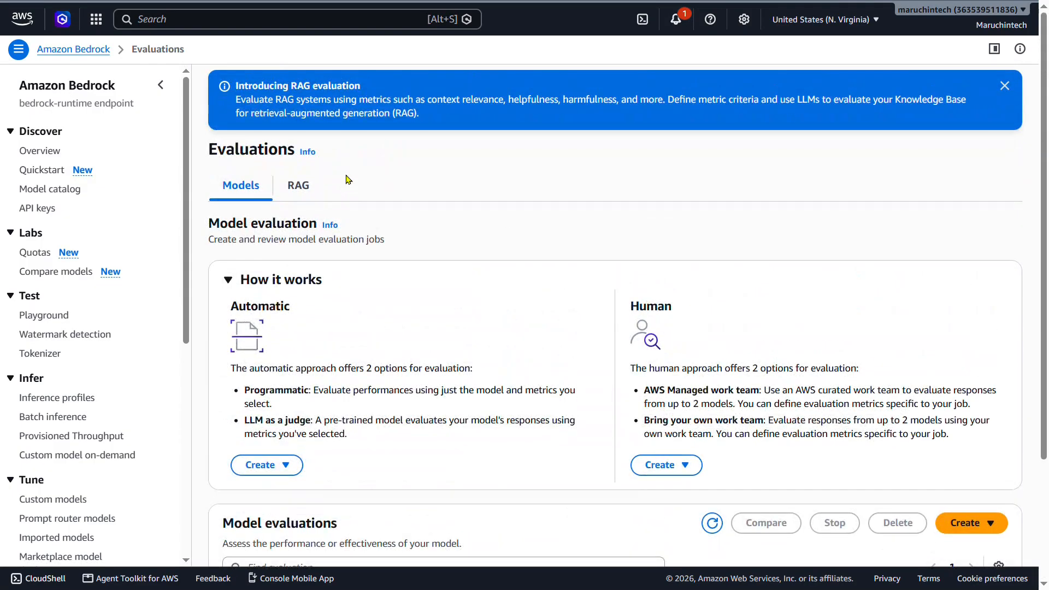
pyautogui.click(300, 188)
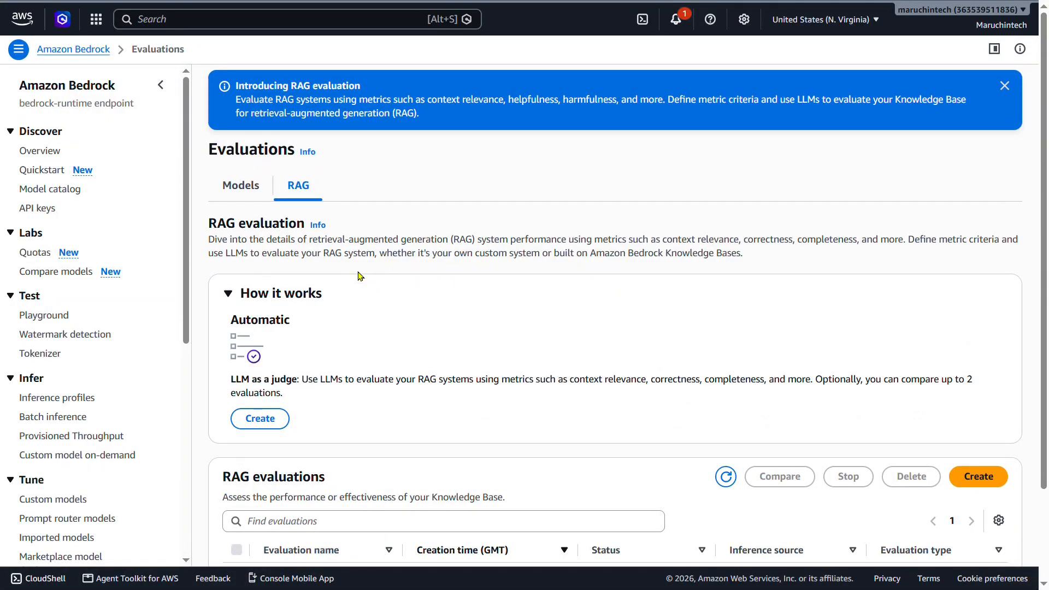
pyautogui.click(253, 197)
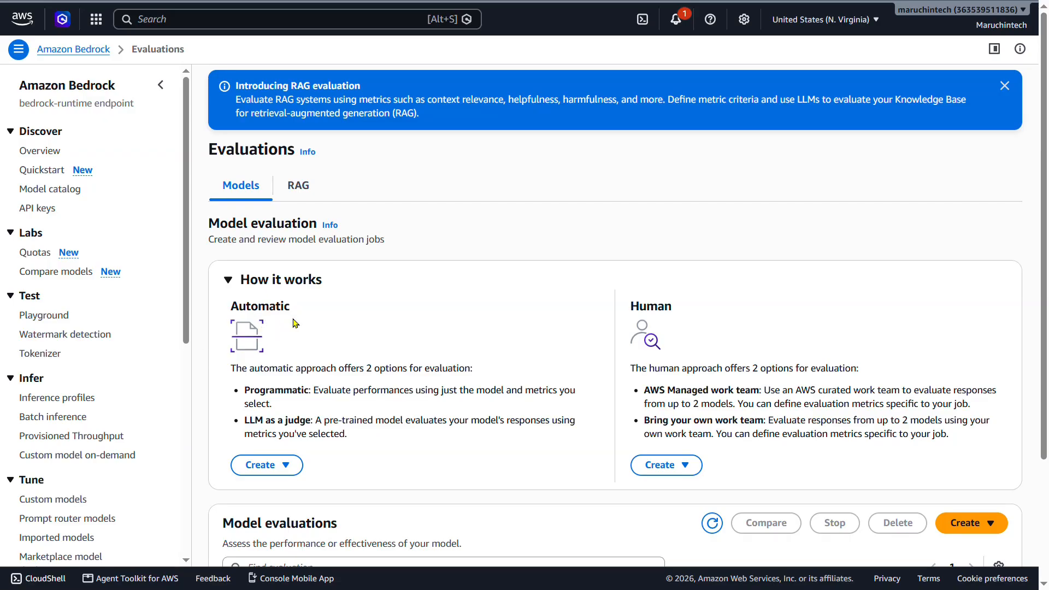
# Start a new automatic programmatic model evaluation and name it auto-evaluation-nova.
pyautogui.scroll(-3, 487, 330)
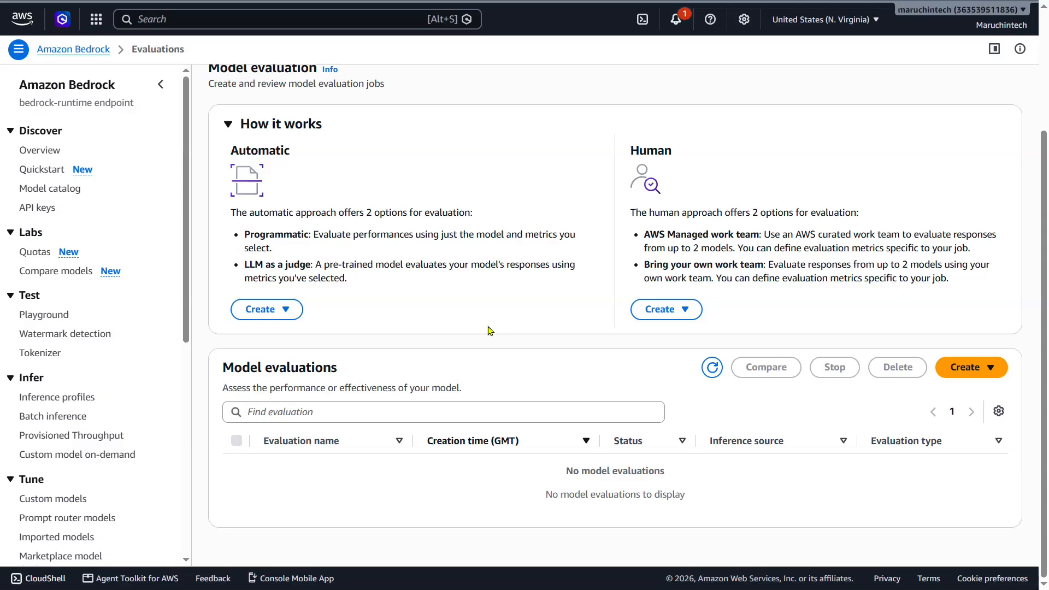
pyautogui.click(992, 368)
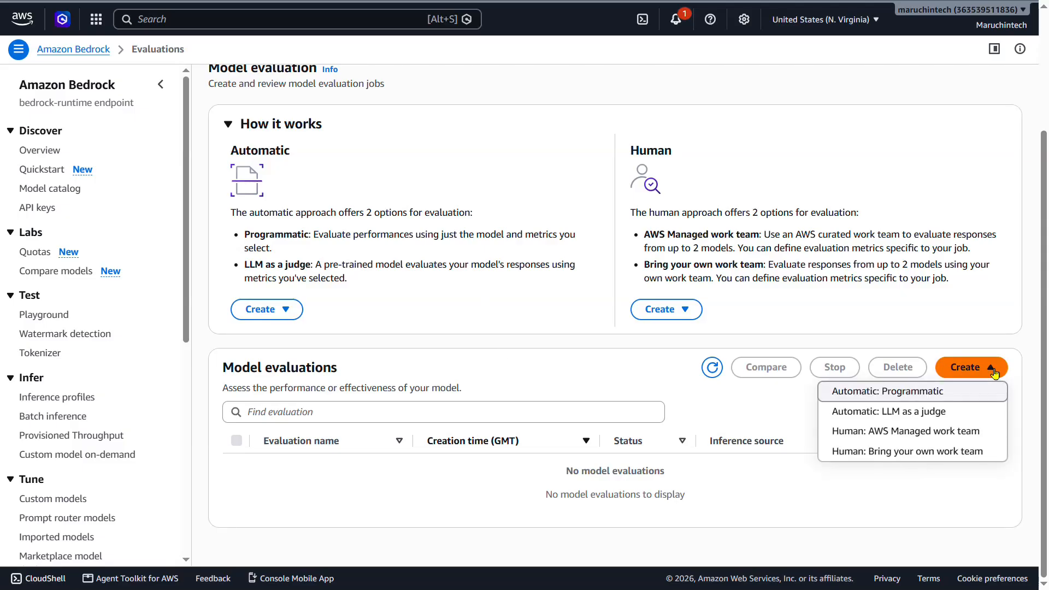
pyautogui.click(915, 392)
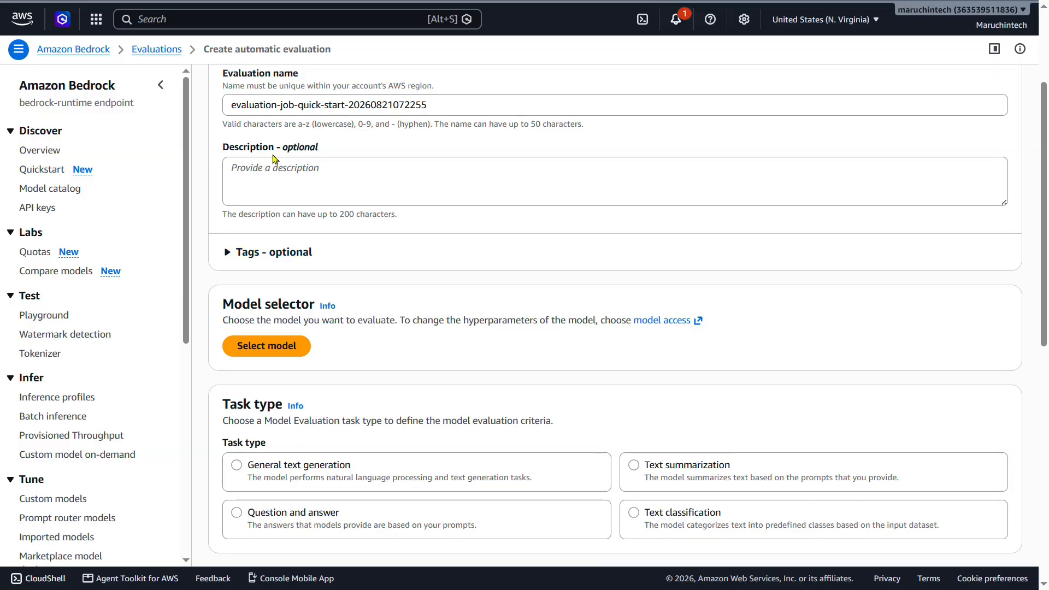
pyautogui.moveTo(454, 107); pyautogui.dragTo(229, 111)
pyautogui.write('auto-evaluation-nova')
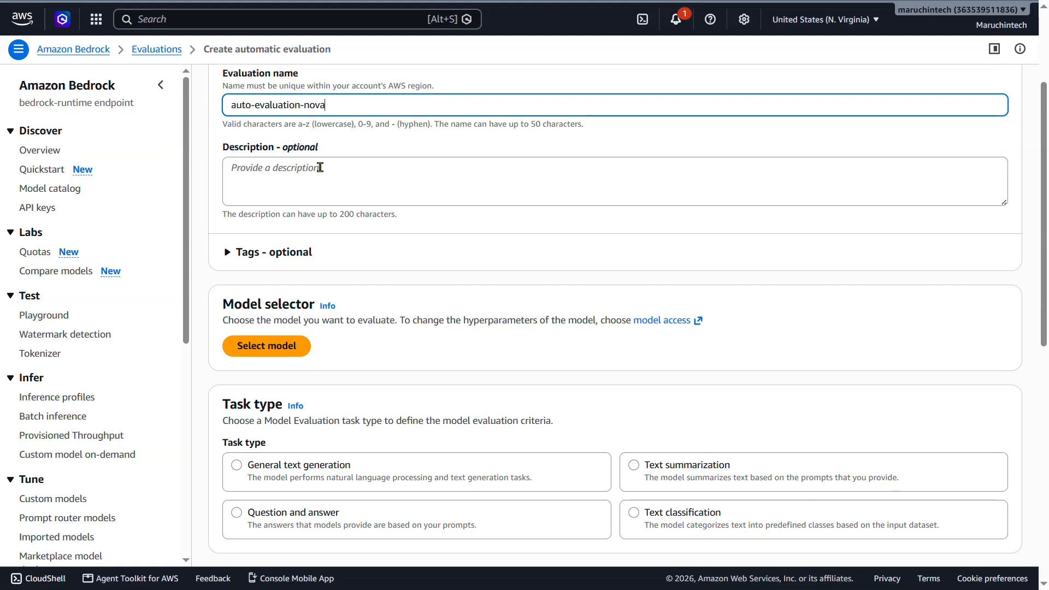
# Select Amazon's Nova Pro 1.0 with on-demand inference as the model to evaluate.
pyautogui.scroll(-1, 323, 178)
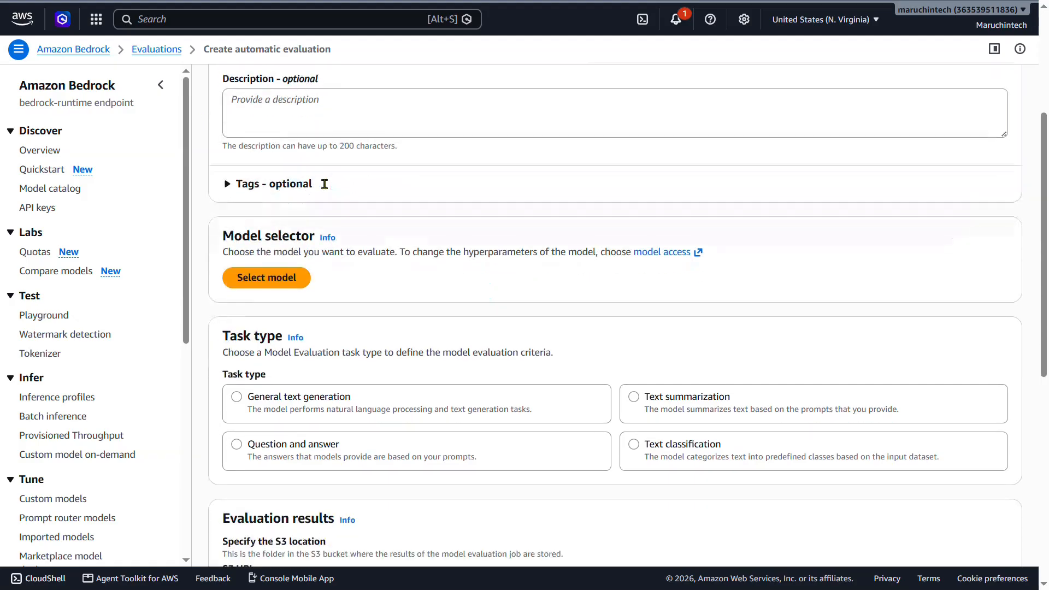
pyautogui.click(278, 283)
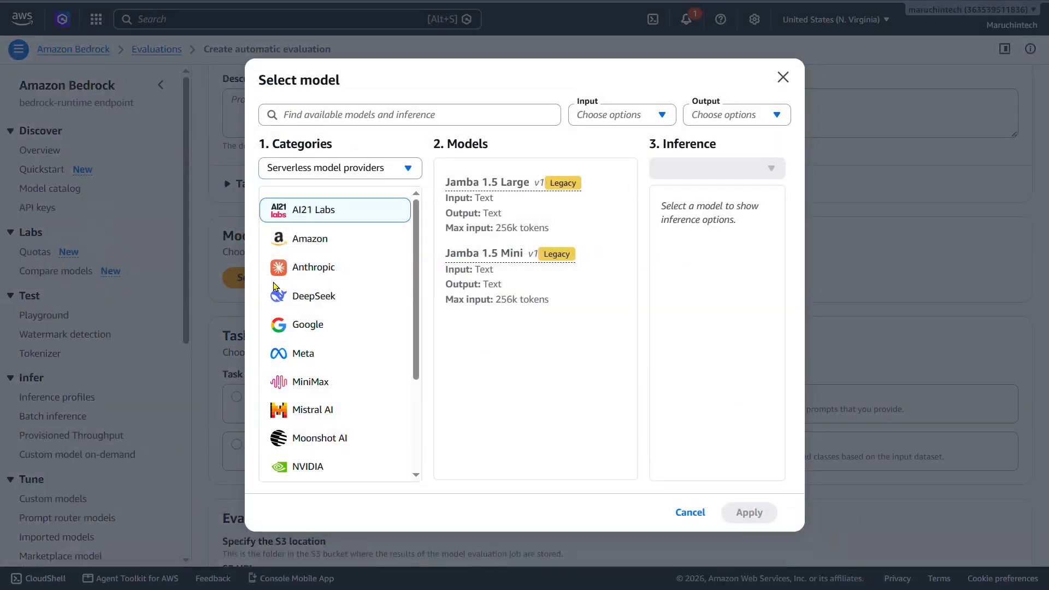
pyautogui.click(322, 245)
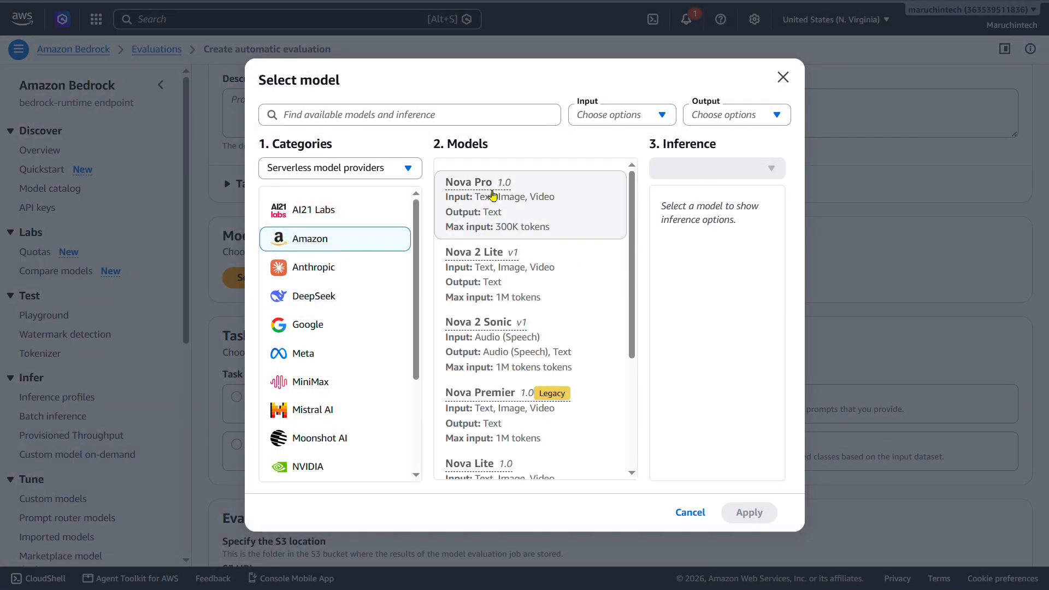
pyautogui.click(492, 188)
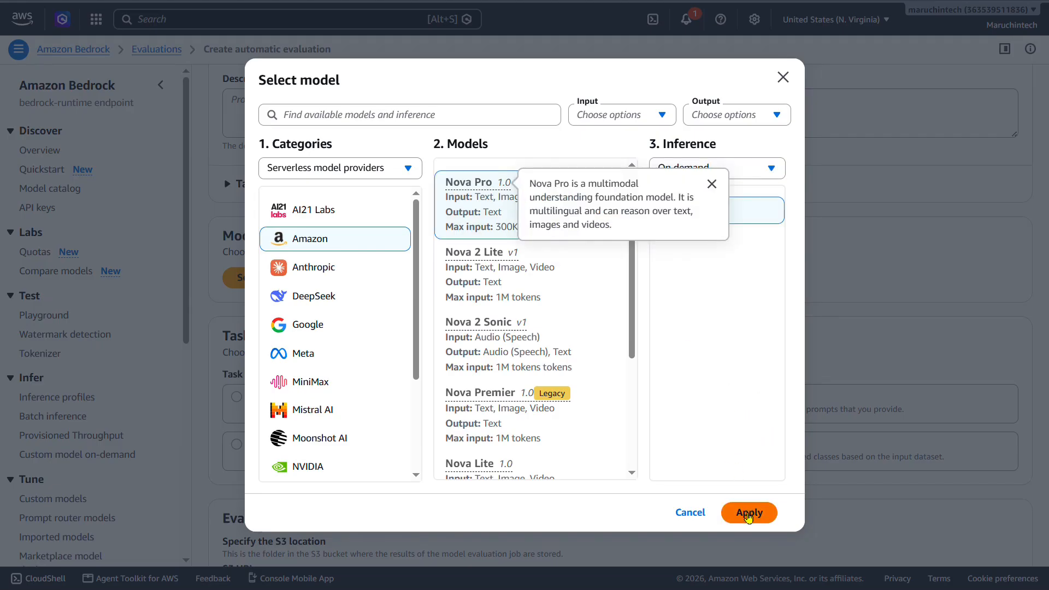
pyautogui.click(750, 514)
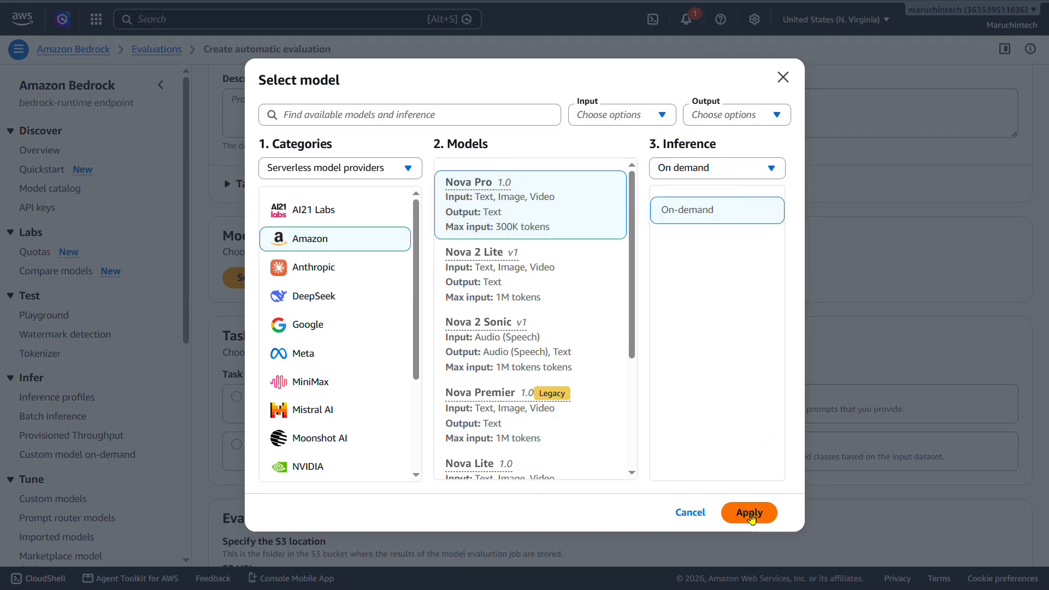
# Set the evaluation's task type to Question and answer.
pyautogui.scroll(-5, 527, 270)
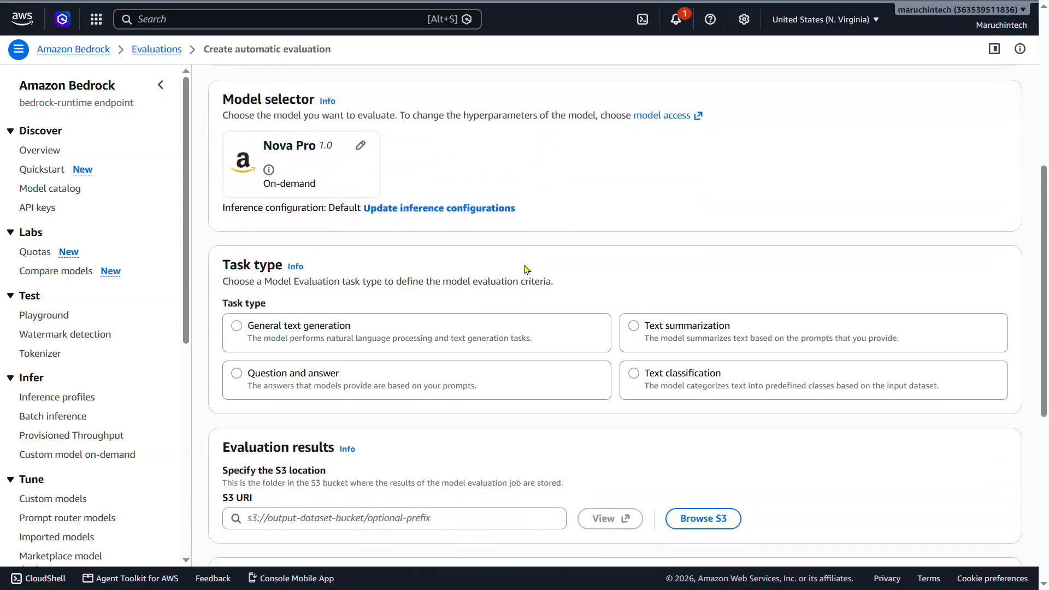
pyautogui.moveTo(224, 136); pyautogui.dragTo(278, 136)
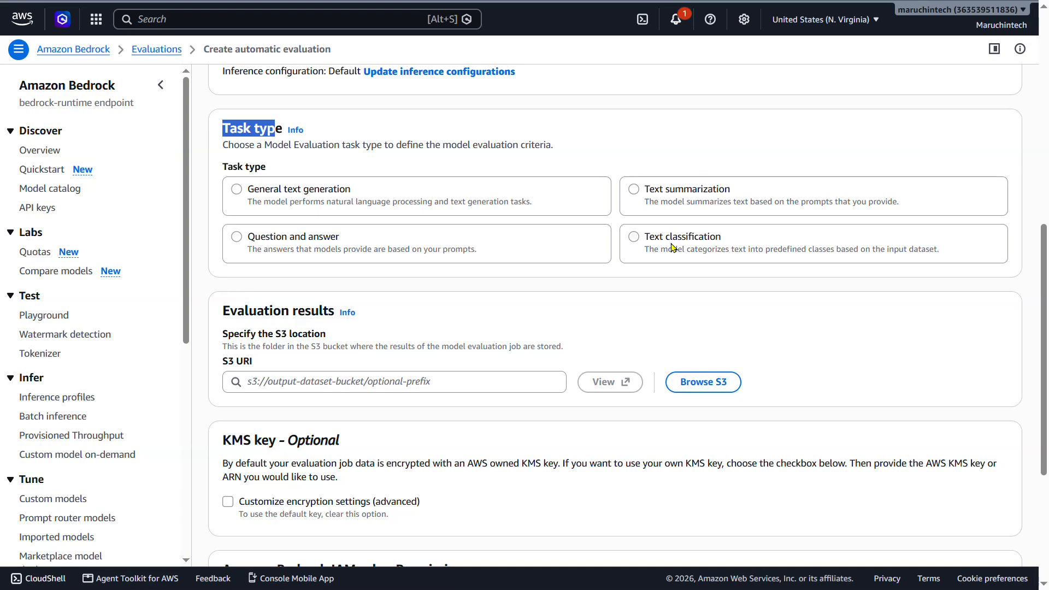
pyautogui.click(237, 240)
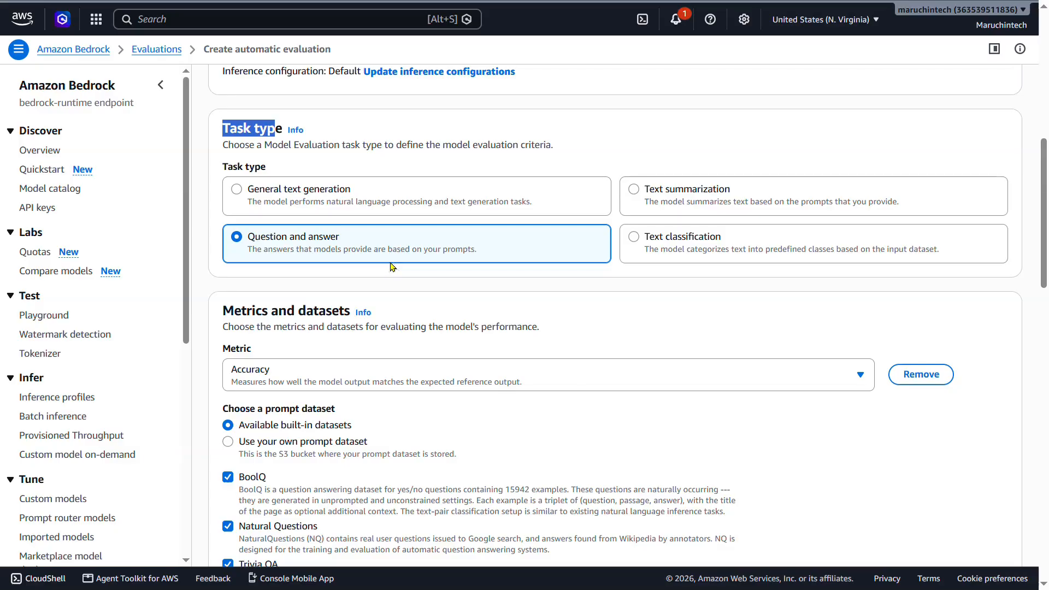
# Examine the Accuracy, Toxicity and Robustness metrics and the prompt dataset options offered for each.
pyautogui.scroll(-1, 391, 267)
pyautogui.scroll(-2, 390, 267)
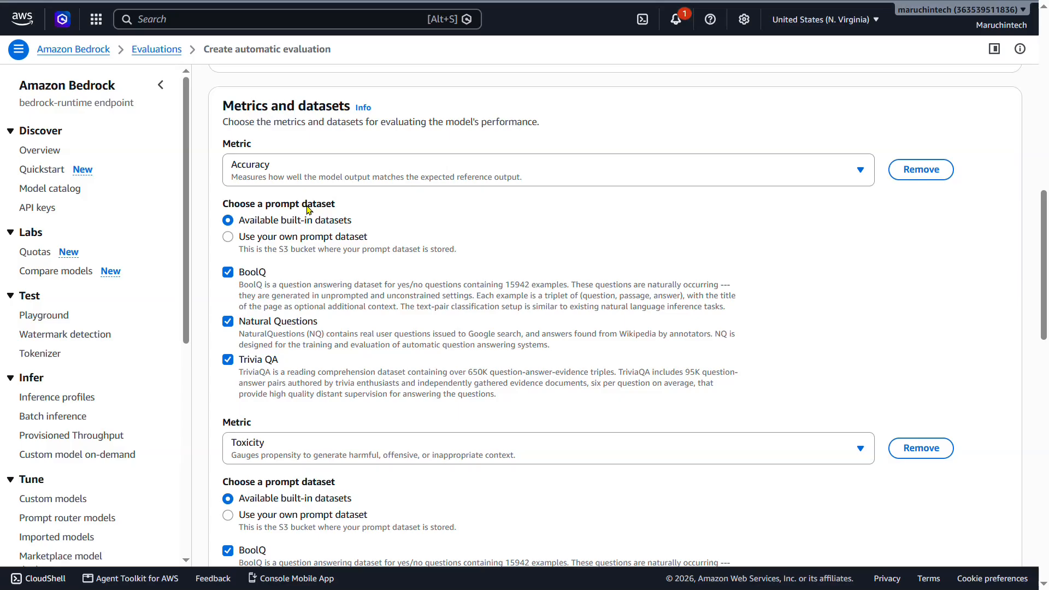
pyautogui.scroll(-4, 335, 218)
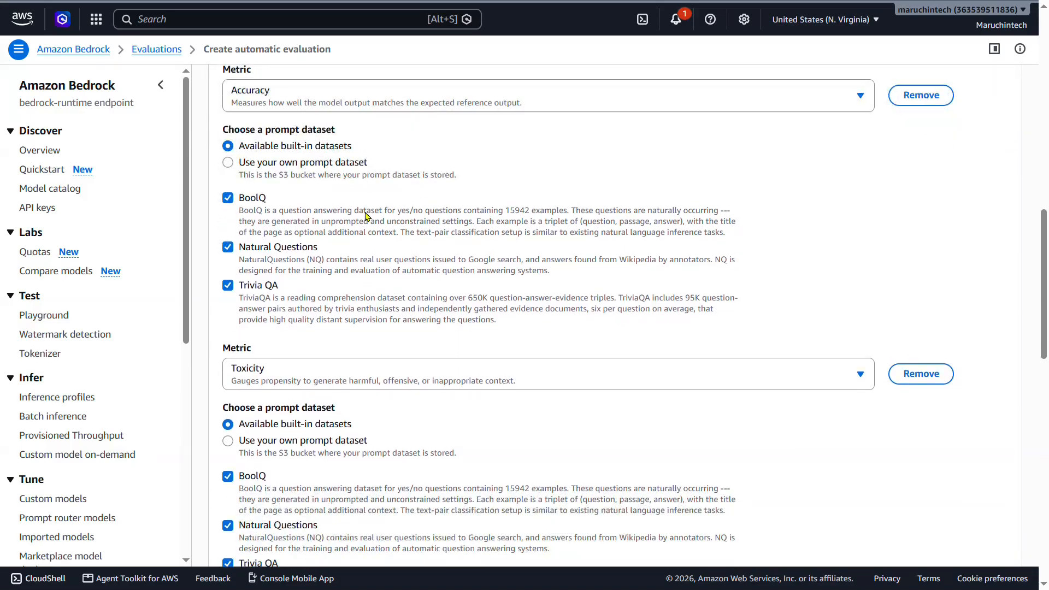
pyautogui.click(323, 183)
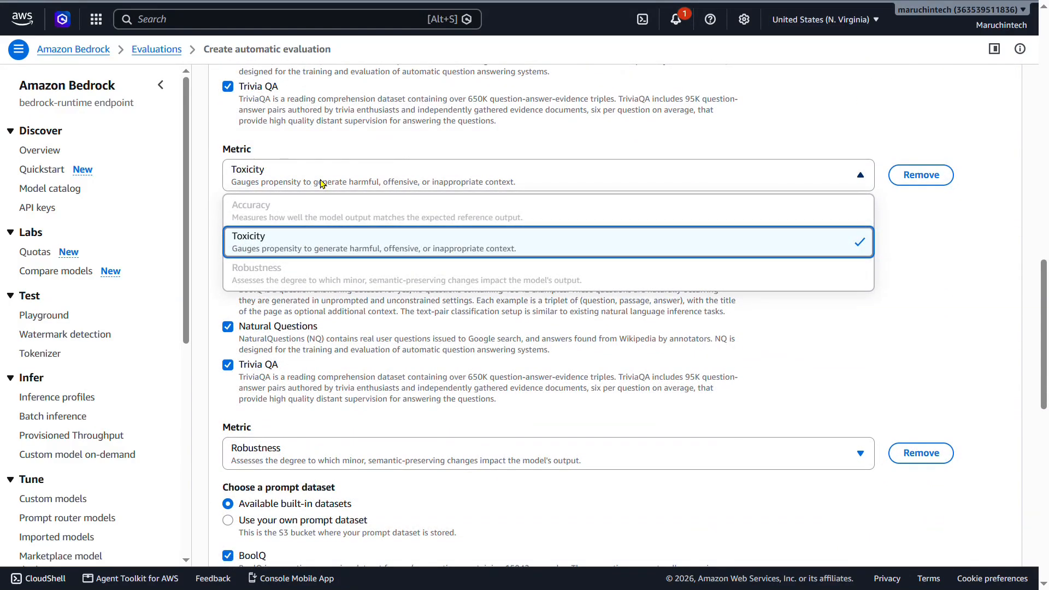
pyautogui.click(323, 183)
pyautogui.scroll(-3, 393, 183)
pyautogui.scroll(-1, 392, 182)
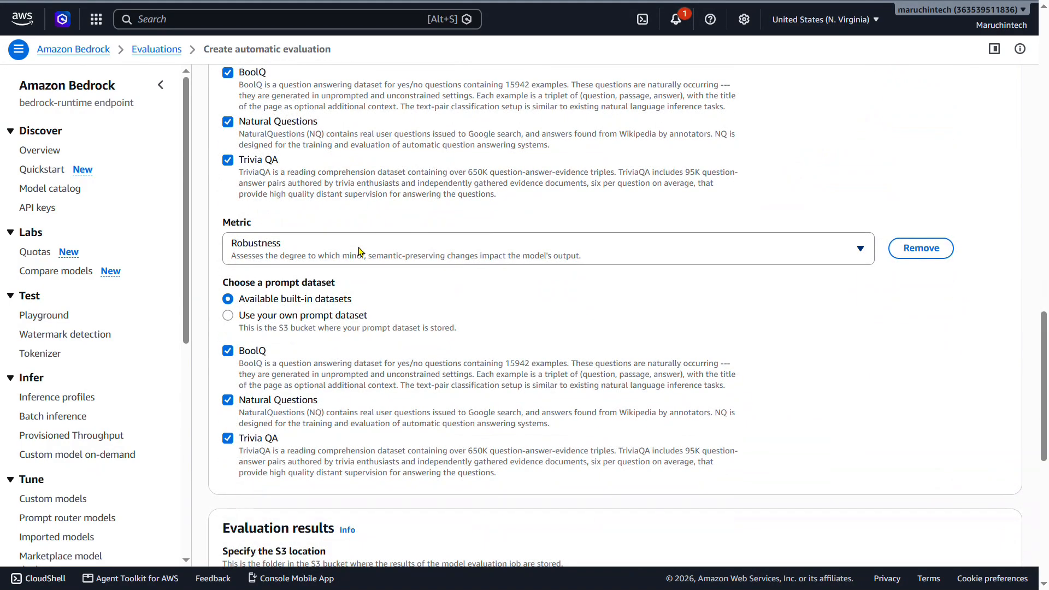
pyautogui.click(360, 251)
pyautogui.click(360, 252)
pyautogui.scroll(5, 360, 251)
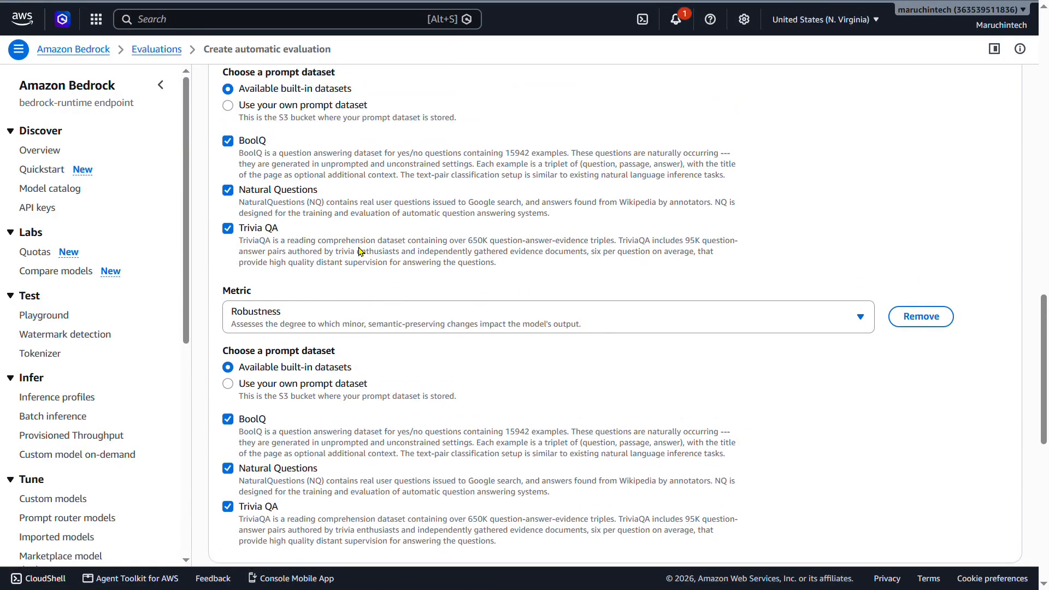
pyautogui.scroll(4, 360, 251)
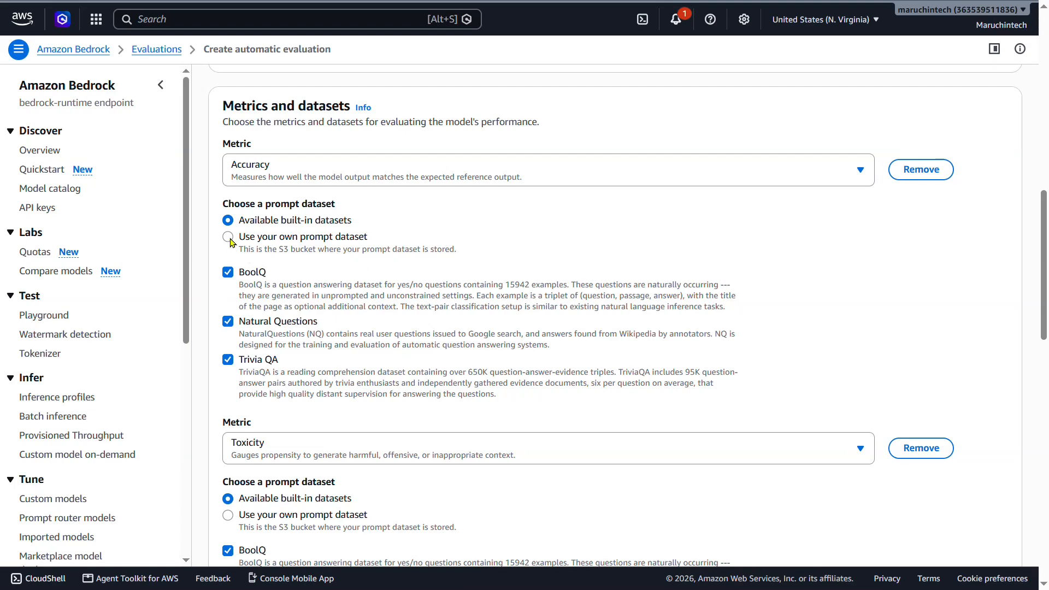
# Make the Accuracy metric use your own prompt dataset, choosing input/dataset.jsonl from the bedrock-eval S3 bucket.
pyautogui.click(228, 237)
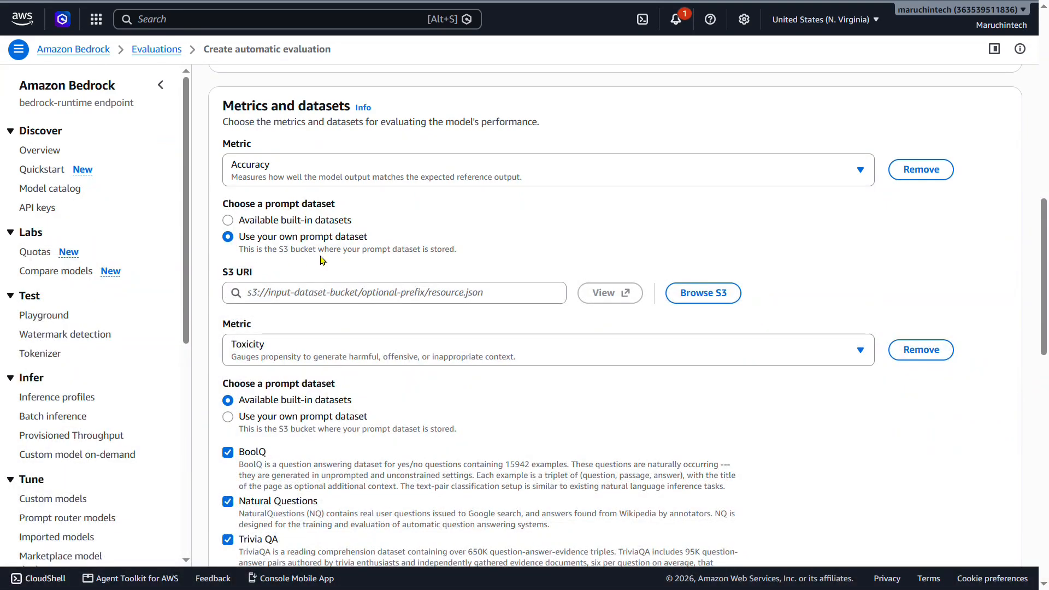
pyautogui.click(707, 298)
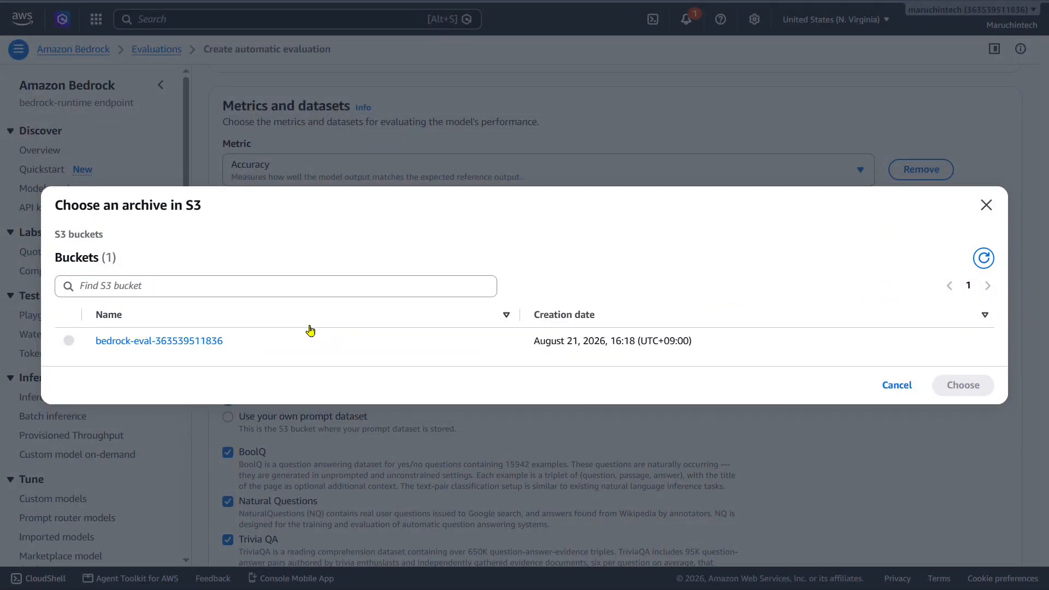
pyautogui.click(140, 343)
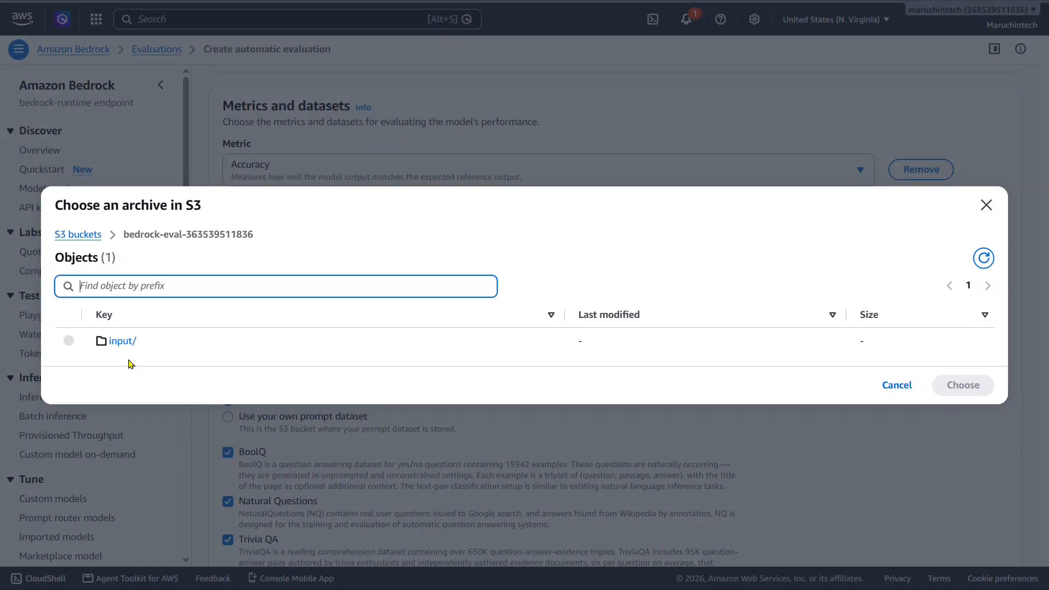
pyautogui.click(132, 342)
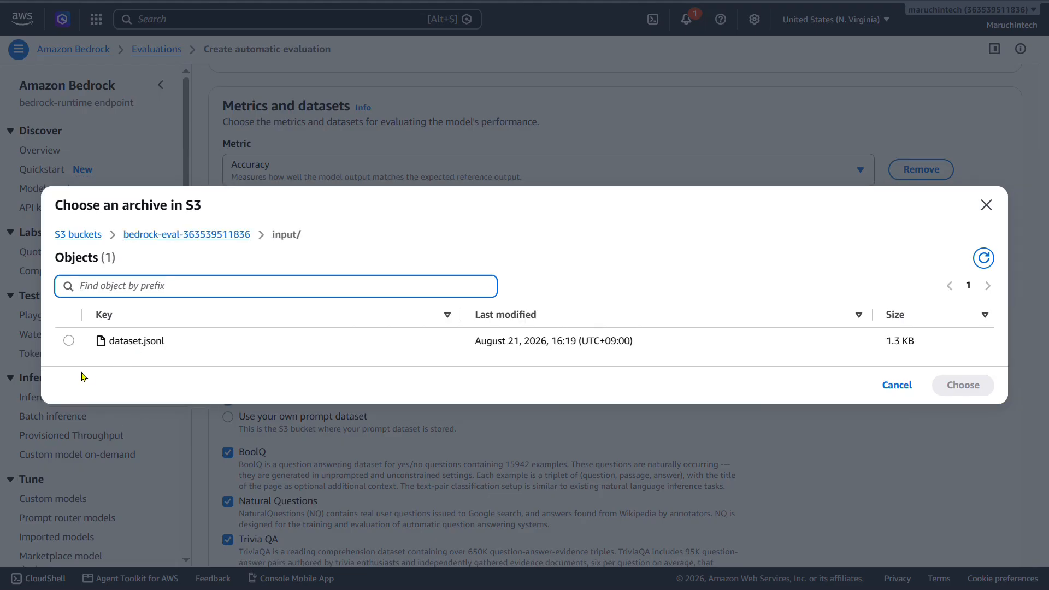
pyautogui.click(69, 343)
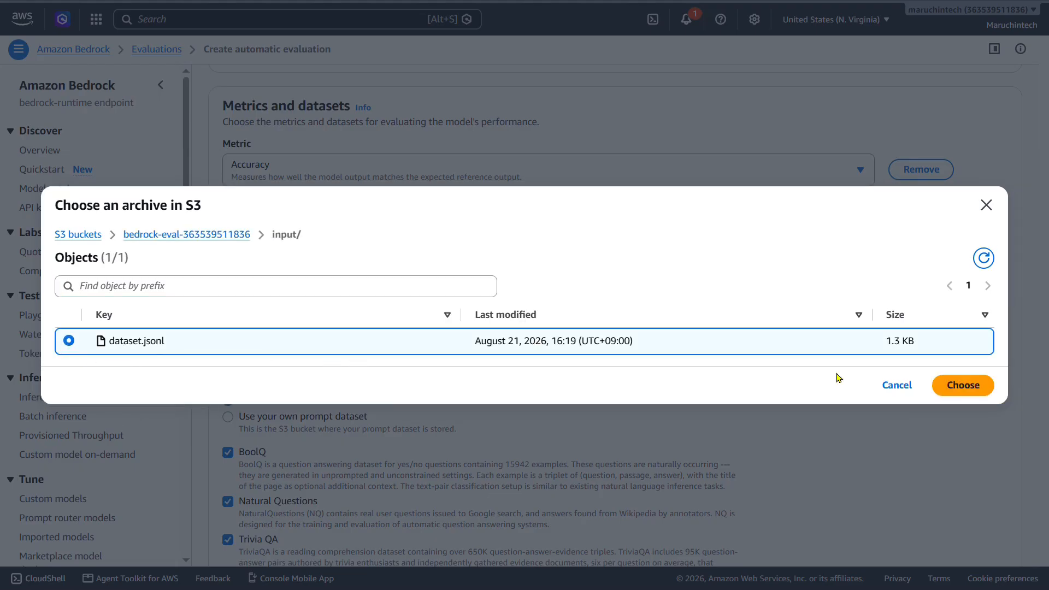
pyautogui.click(964, 386)
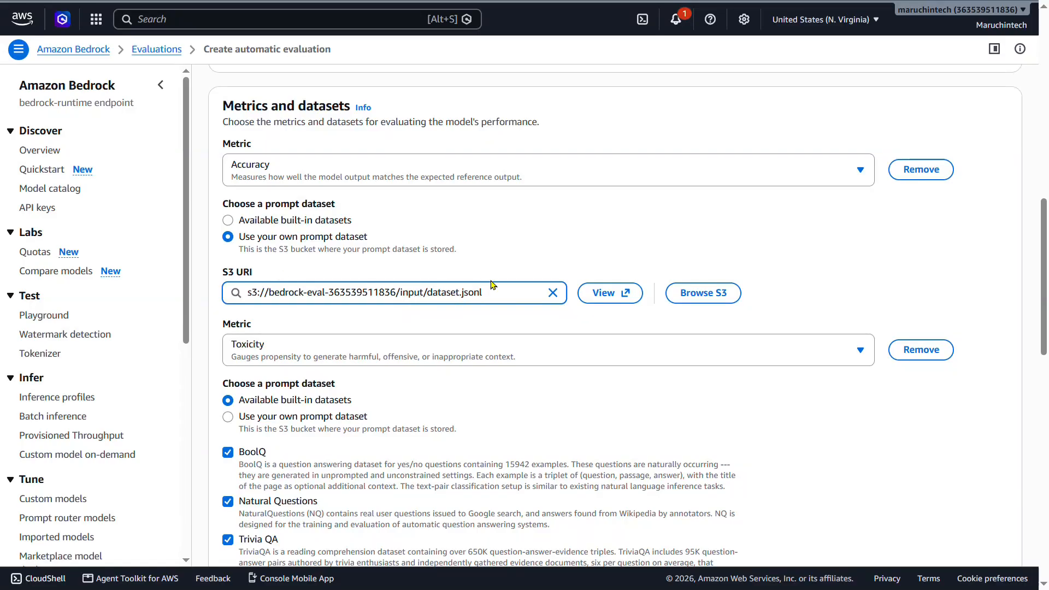
# Make the Toxicity metric use your own prompt dataset, choosing input/dataset.jsonl from the bedrock-eval S3 bucket.
pyautogui.scroll(-3, 493, 284)
pyautogui.scroll(-1, 493, 284)
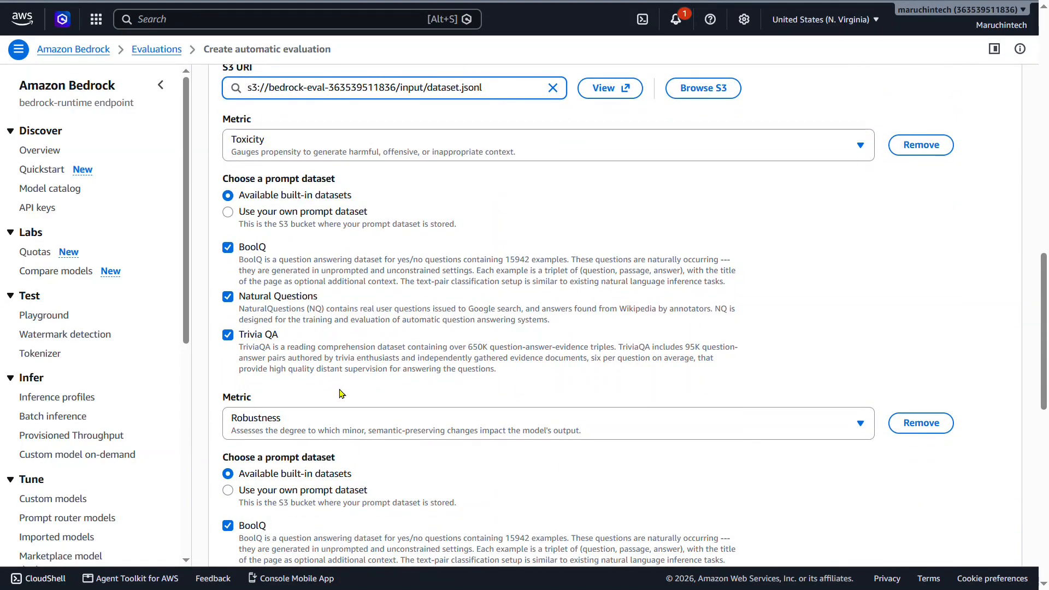
pyautogui.scroll(2, 344, 377)
pyautogui.click(228, 279)
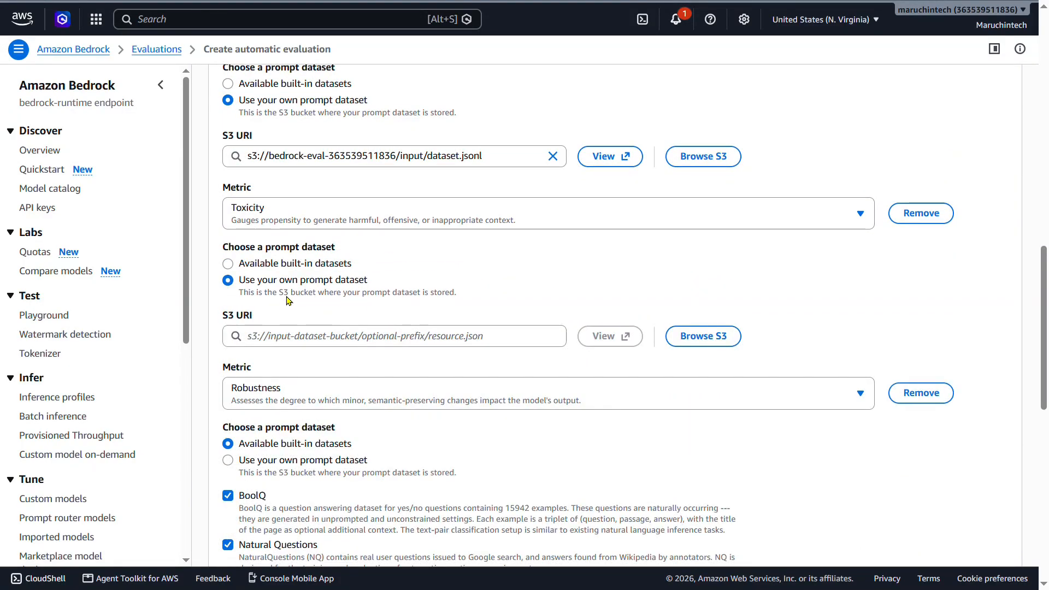
pyautogui.click(704, 336)
pyautogui.click(157, 339)
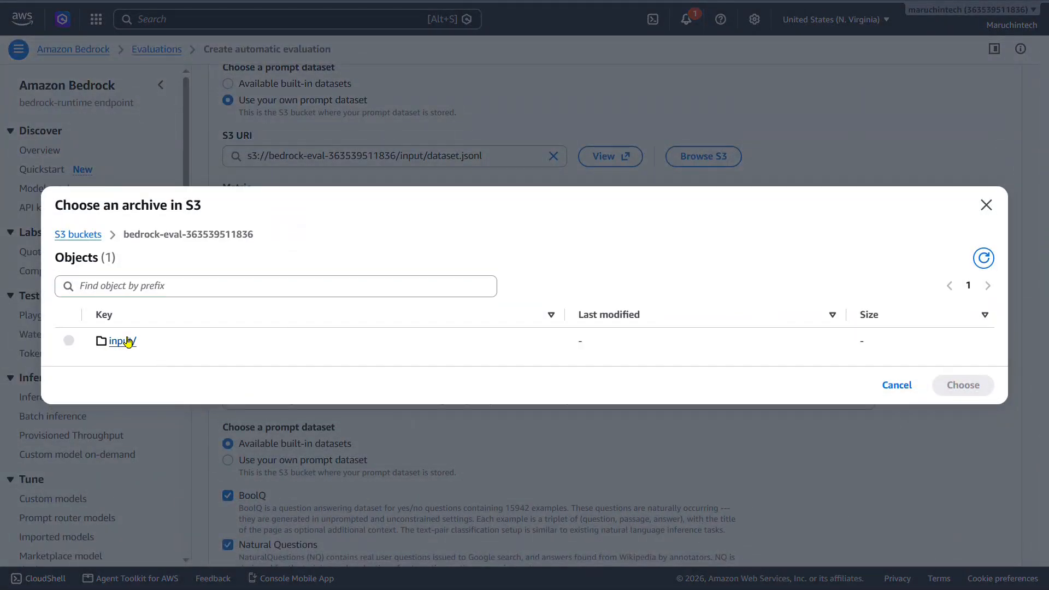
pyautogui.click(122, 341)
pyautogui.click(68, 340)
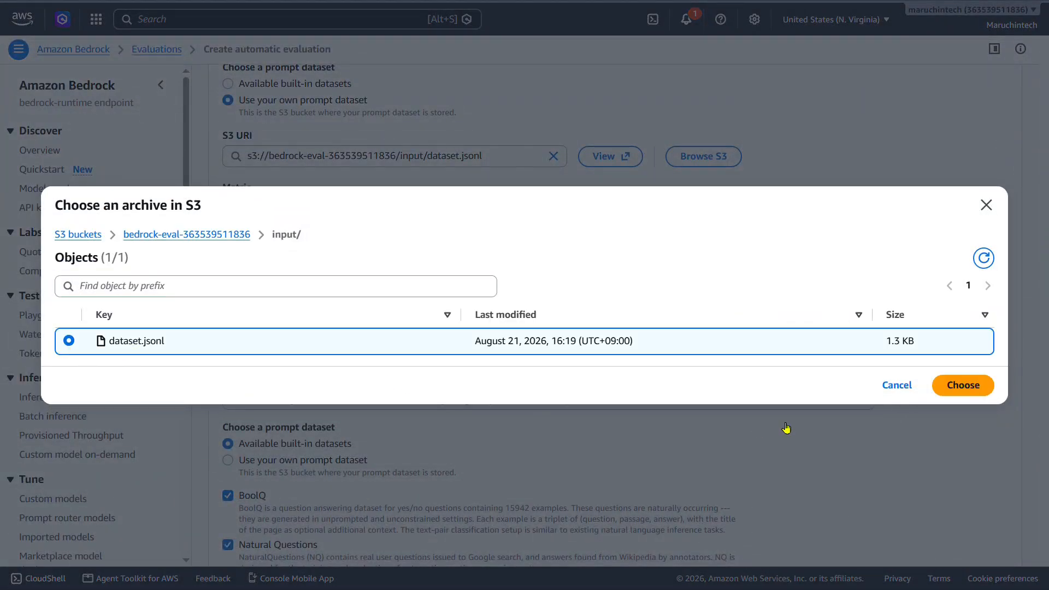
pyautogui.click(965, 385)
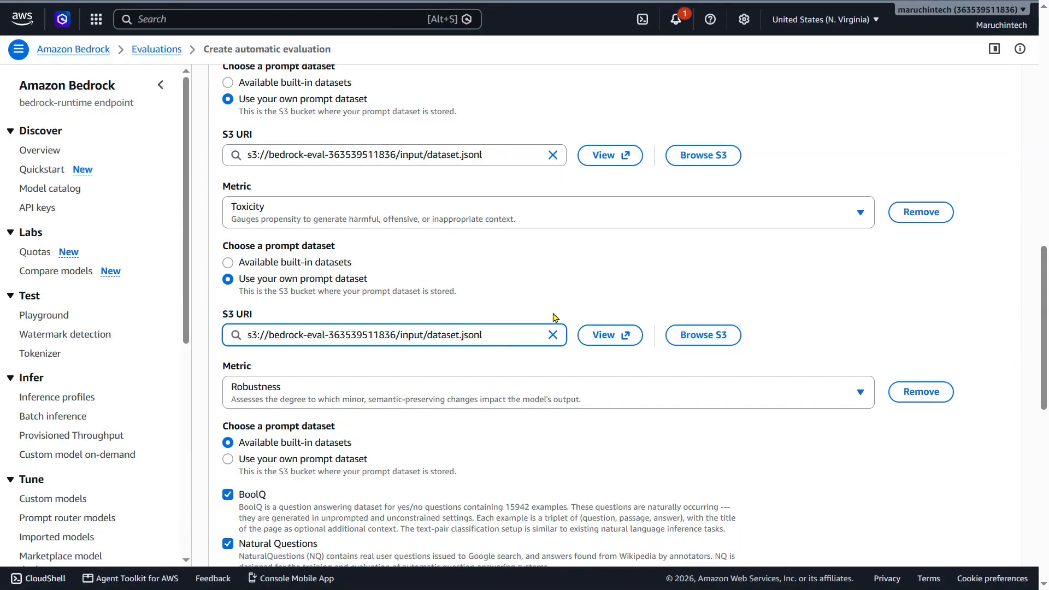
# Make the Robustness metric use your own prompt dataset, choosing input/dataset.jsonl from the bedrock-eval S3 bucket.
pyautogui.scroll(-5, 555, 317)
pyautogui.scroll(1, 555, 317)
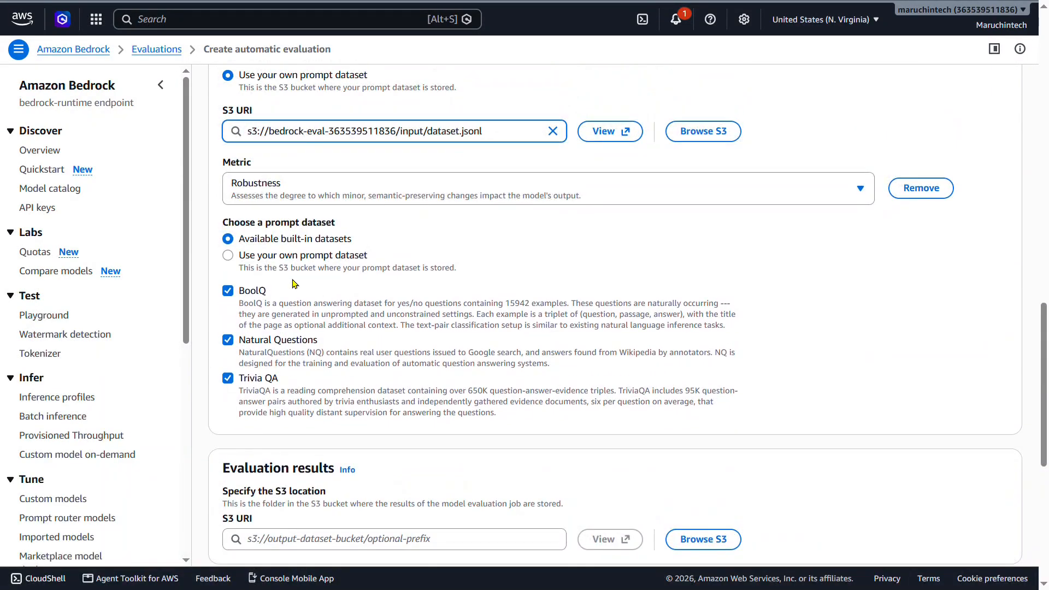
pyautogui.click(228, 255)
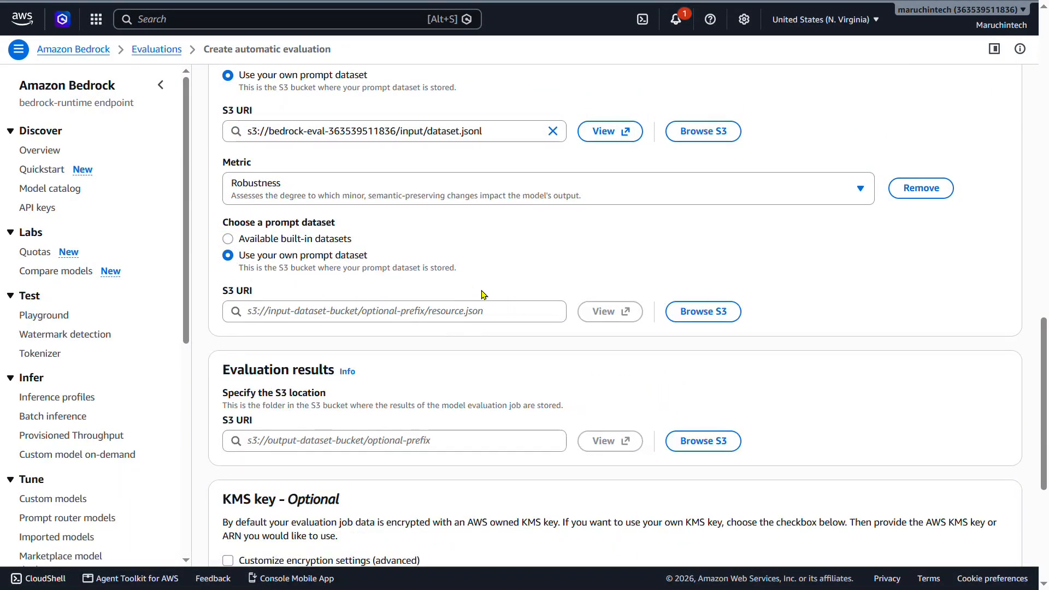
pyautogui.click(692, 312)
pyautogui.click(164, 340)
pyautogui.click(115, 341)
pyautogui.click(69, 340)
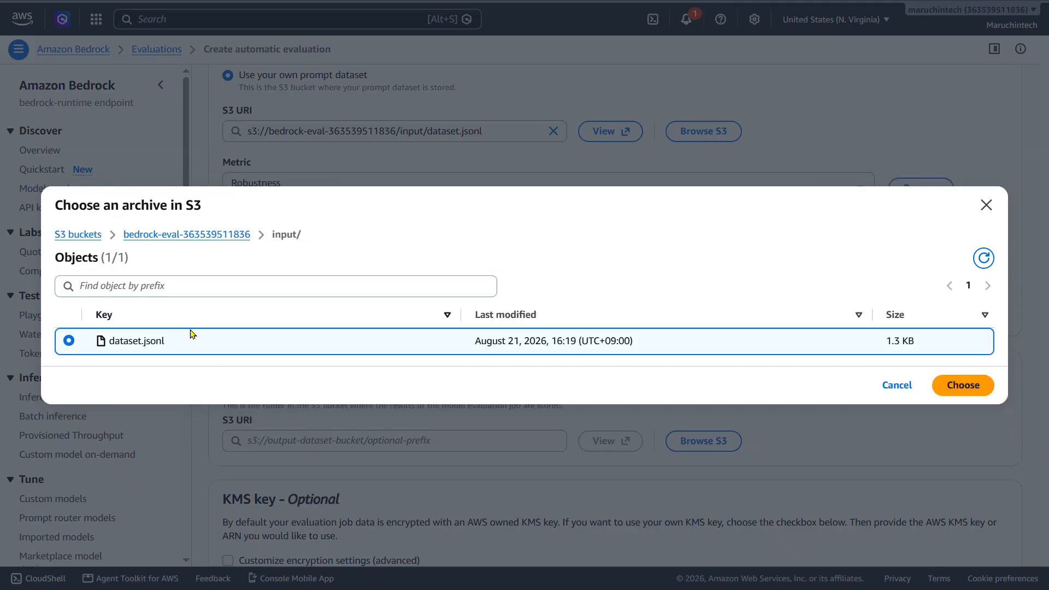
pyautogui.click(964, 386)
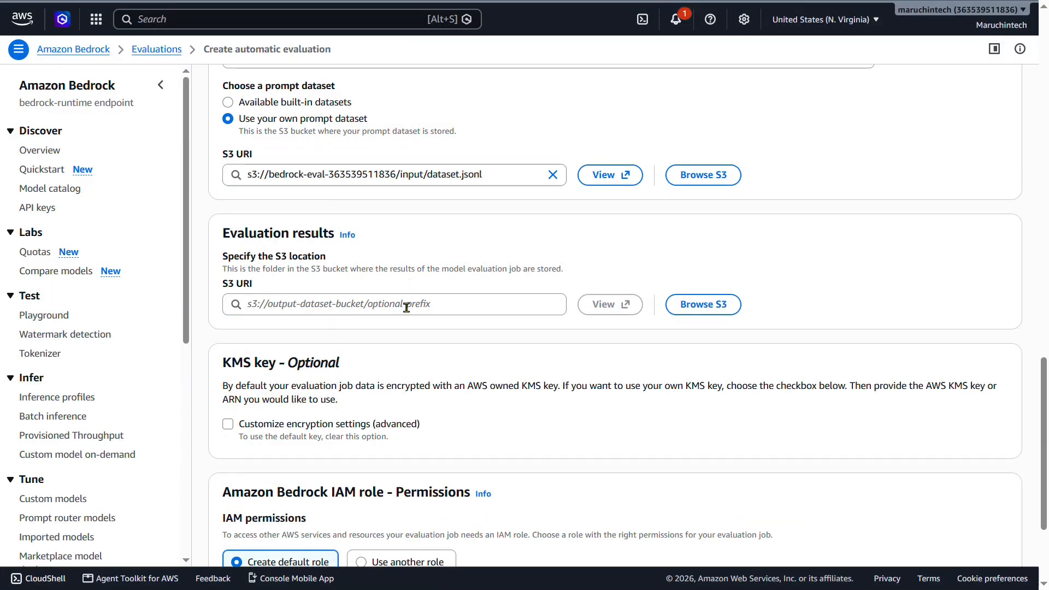
# Set the evaluation results S3 location to the output/auto/ folder of the bedrock-eval bucket.
pyautogui.click(328, 314)
pyautogui.hotkey('ctrl', 'v')
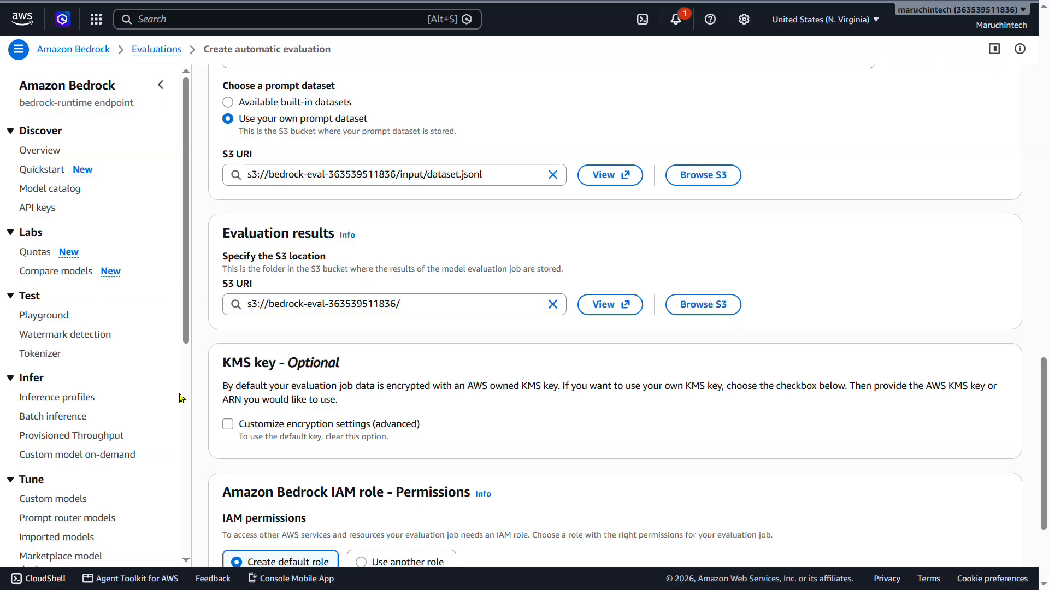
pyautogui.click(457, 304)
pyautogui.write('output/auto/')
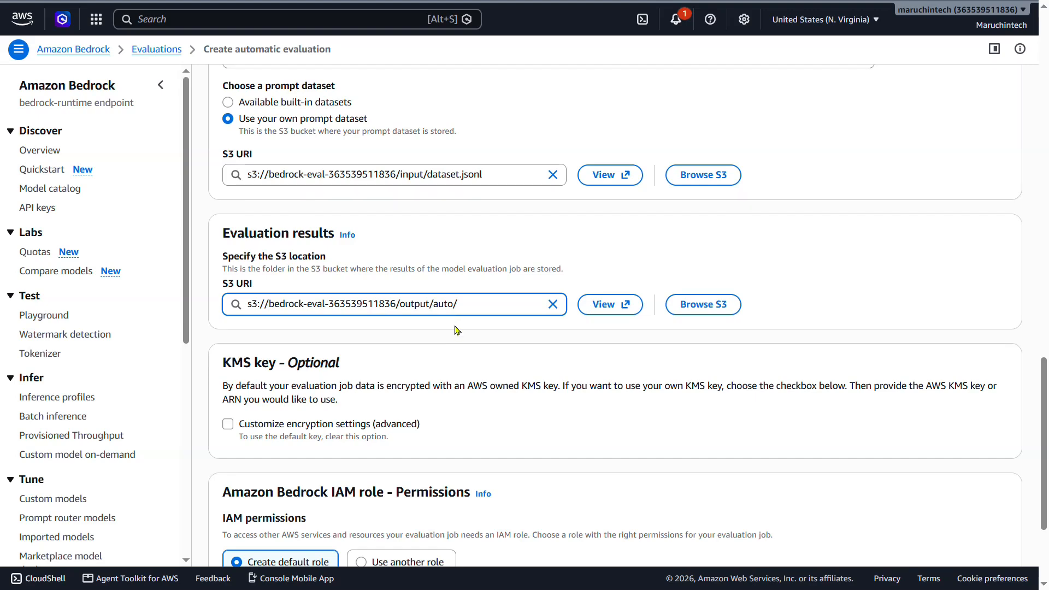
pyautogui.click(499, 339)
# Assign the existing role BedrockEvaluationRole to the evaluation job and create the evaluation.
pyautogui.scroll(-3, 451, 333)
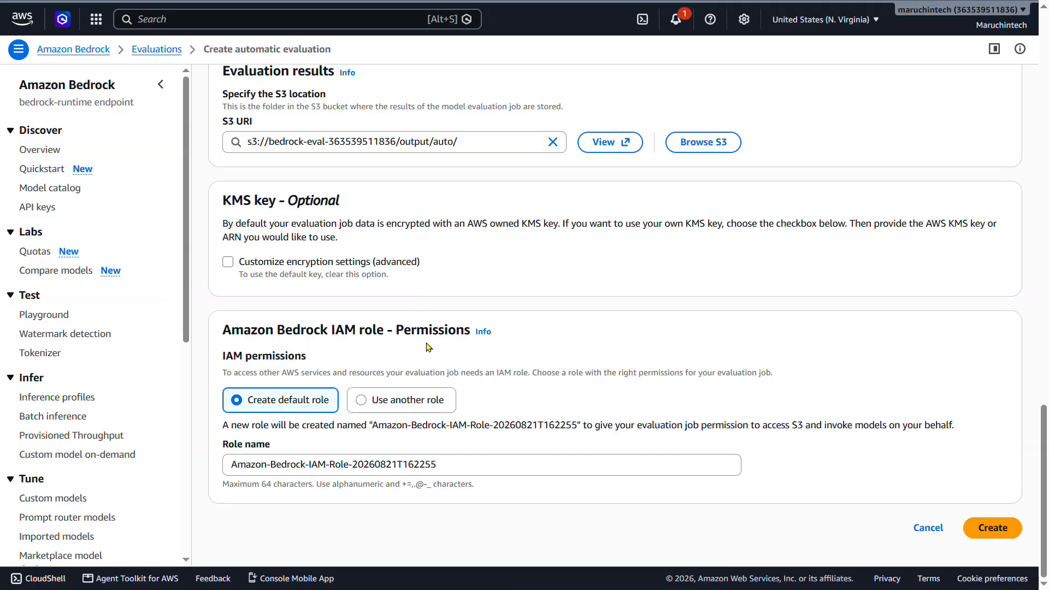
pyautogui.click(427, 399)
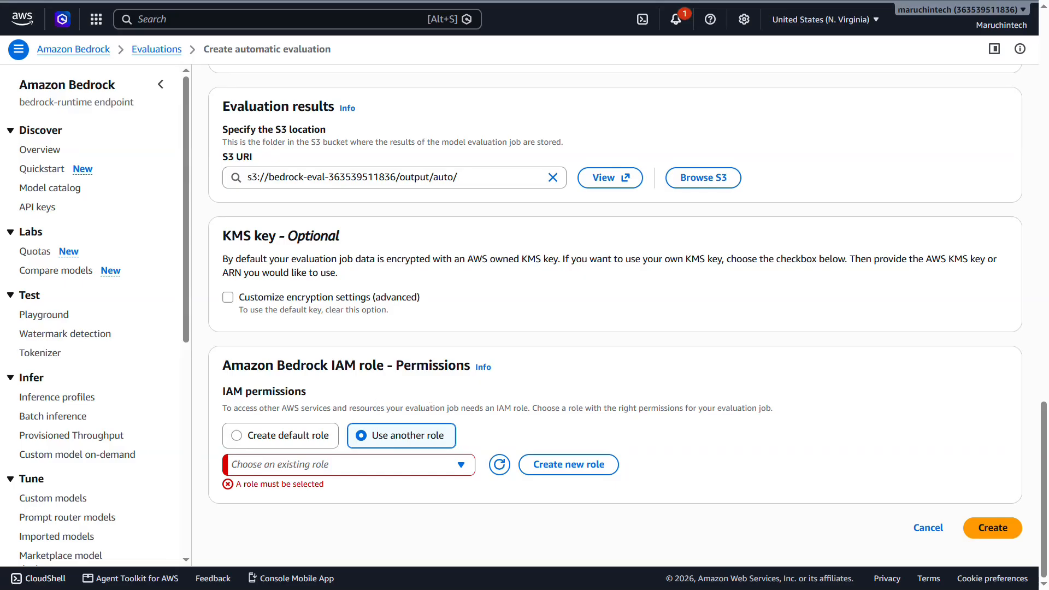
pyautogui.click(338, 464)
pyautogui.write('BedrockEvaluationRole')
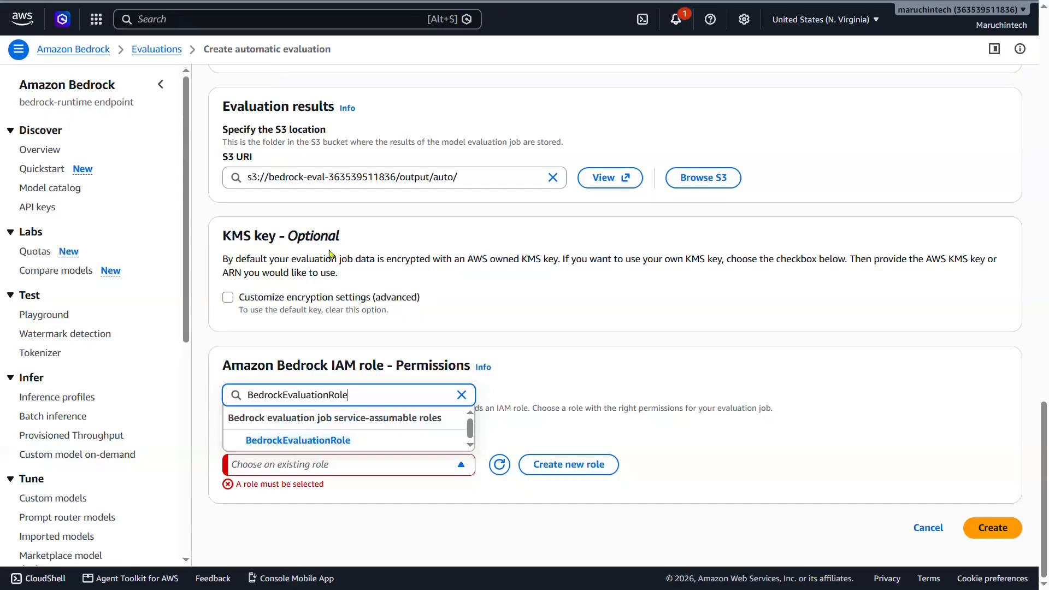
pyautogui.click(342, 440)
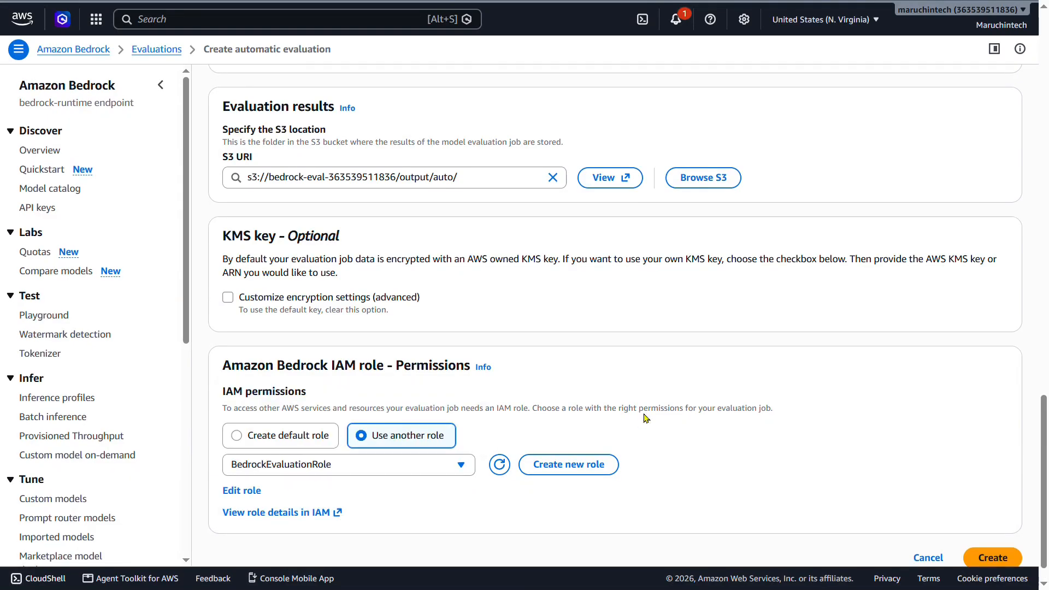
pyautogui.scroll(-1, 672, 438)
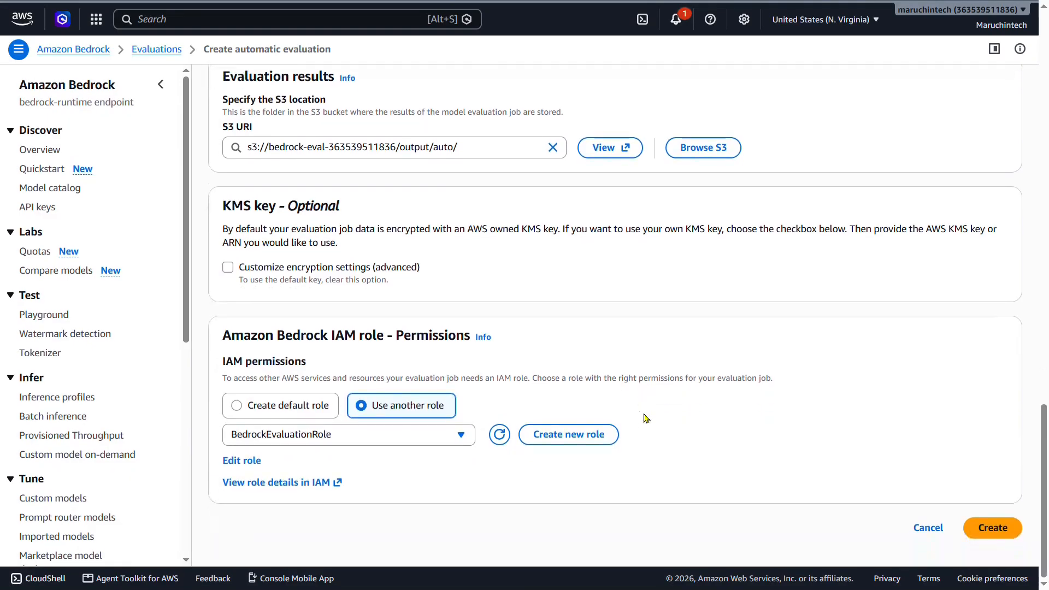
pyautogui.click(1007, 528)
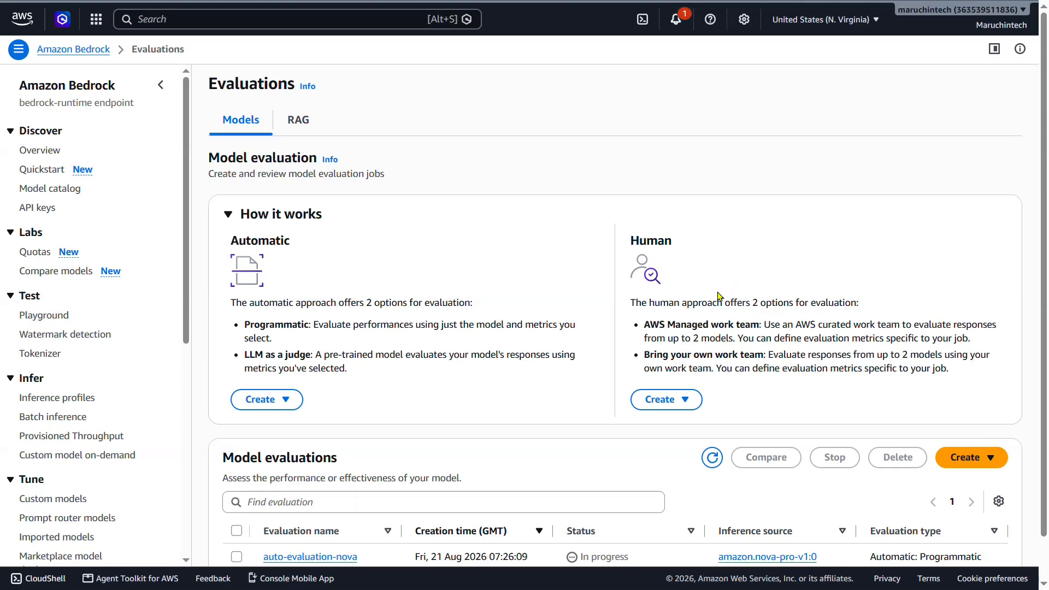
# Start a new automatic model evaluation of the LLM as a judge type and name it judge-evaluation-nova.
pyautogui.scroll(-1, 634, 432)
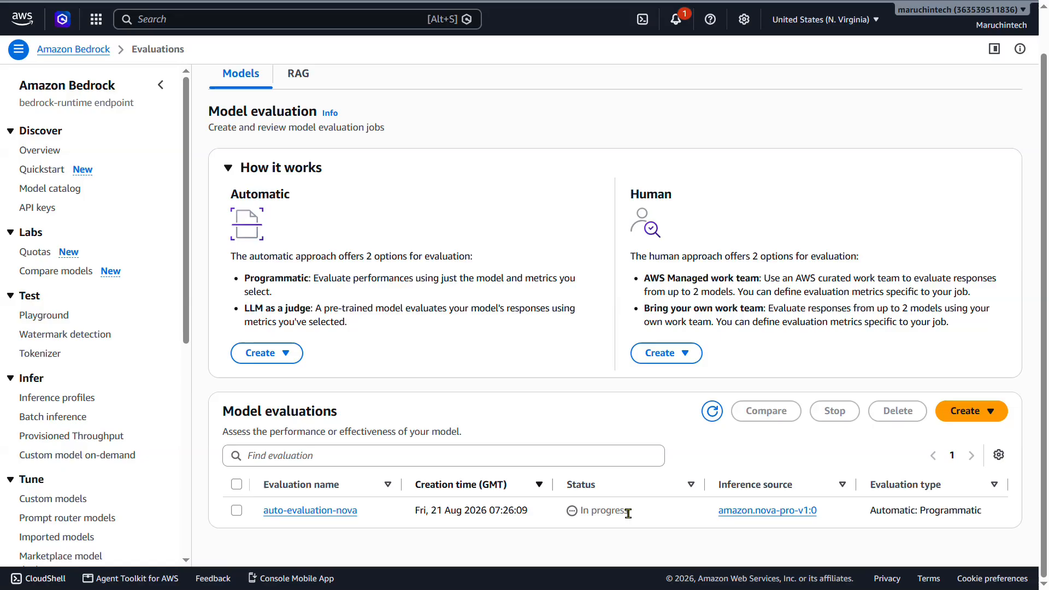
pyautogui.scroll(1, 623, 513)
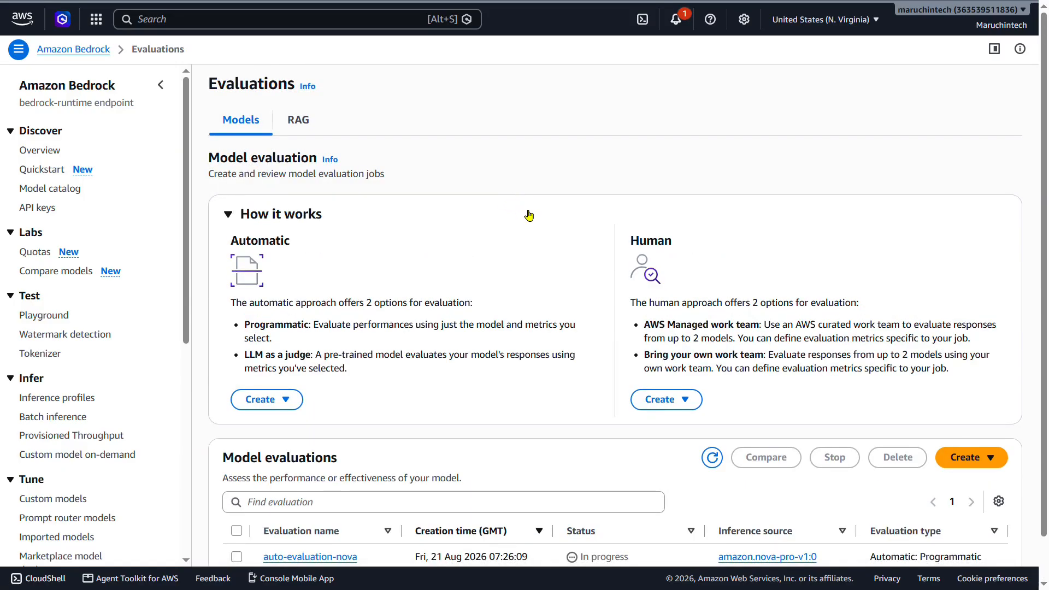
pyautogui.scroll(-1, 530, 216)
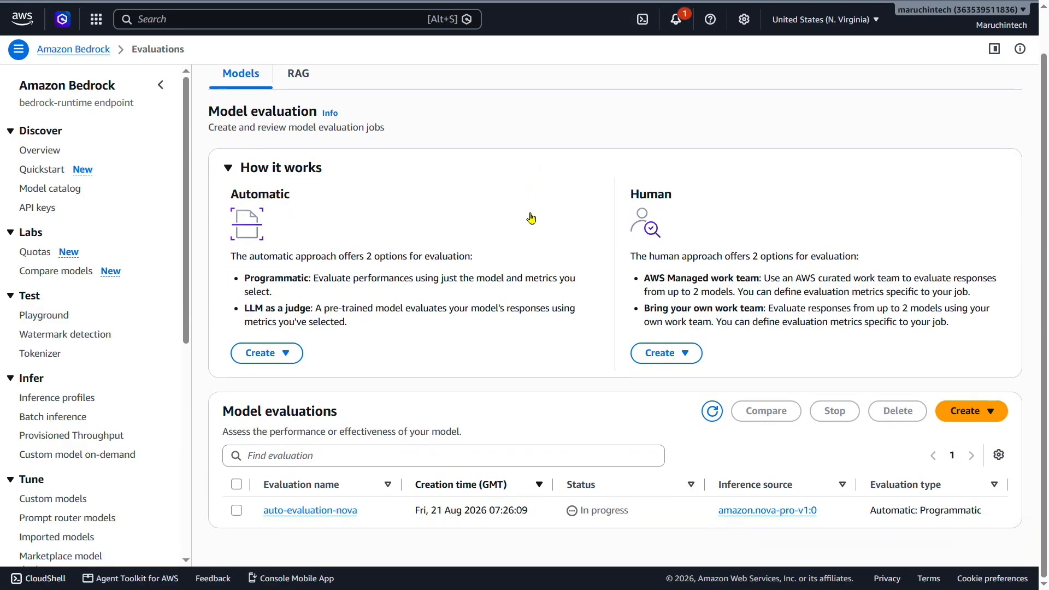
pyautogui.click(994, 416)
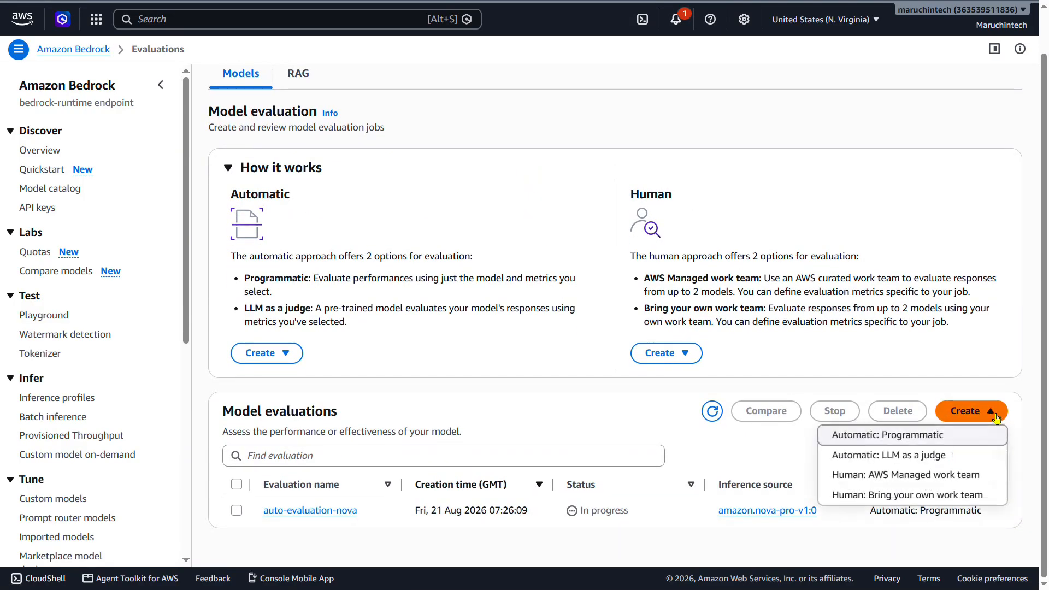
pyautogui.click(941, 457)
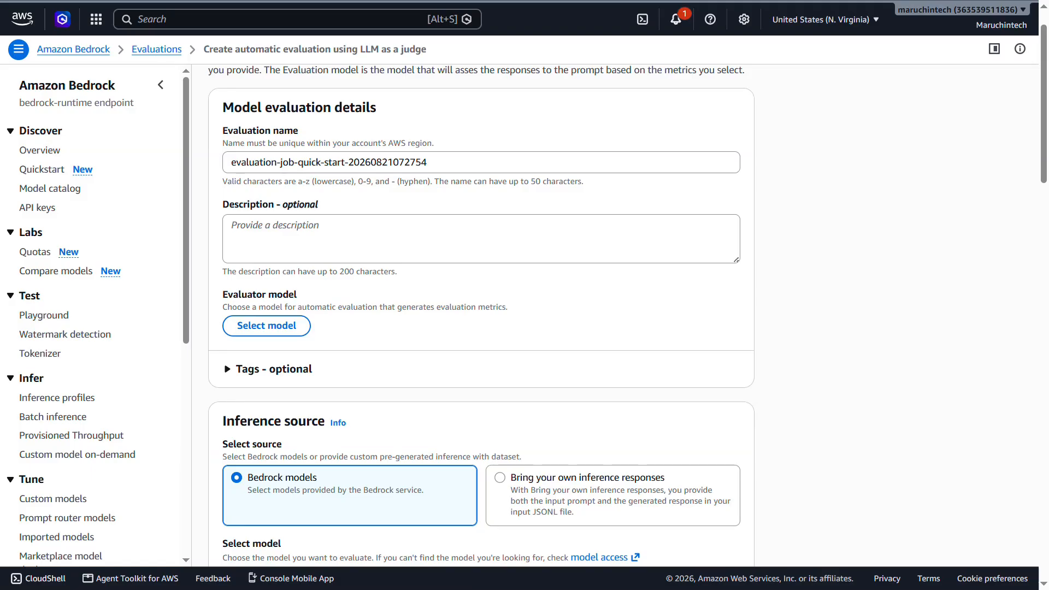
pyautogui.tripleClick(418, 169)
pyautogui.write('judge-evaluation-nova')
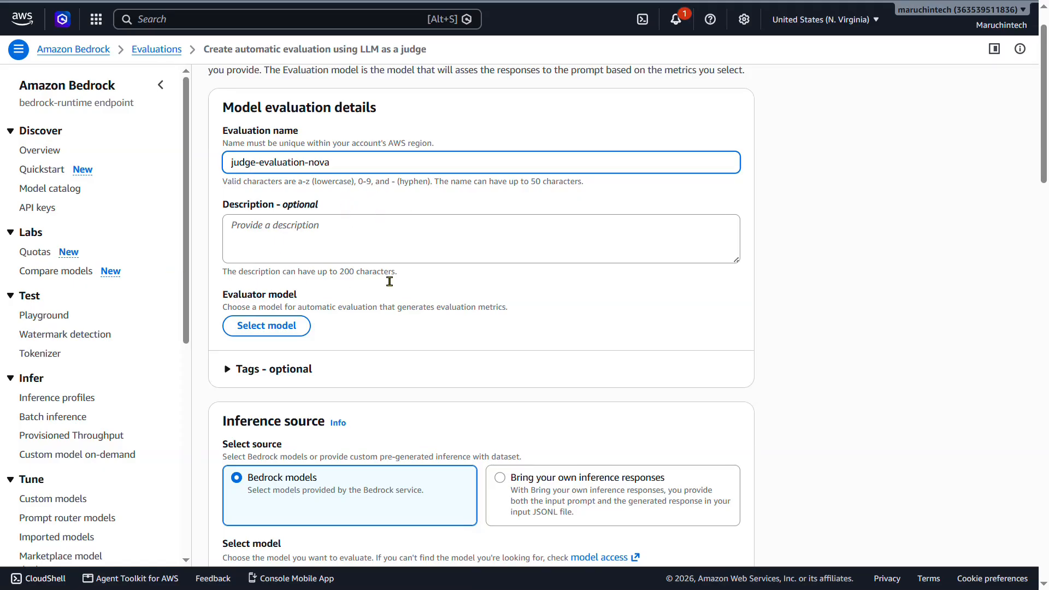
# Choose Amazon Nova Pro 1.0 with on-demand inference as the evaluator model.
pyautogui.scroll(-1, 386, 279)
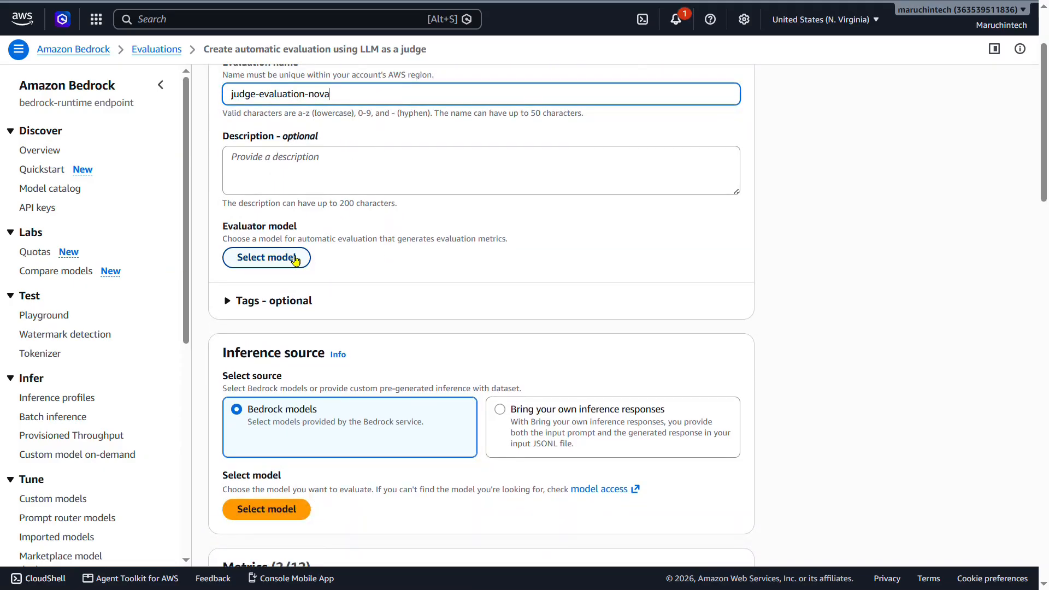
pyautogui.click(296, 260)
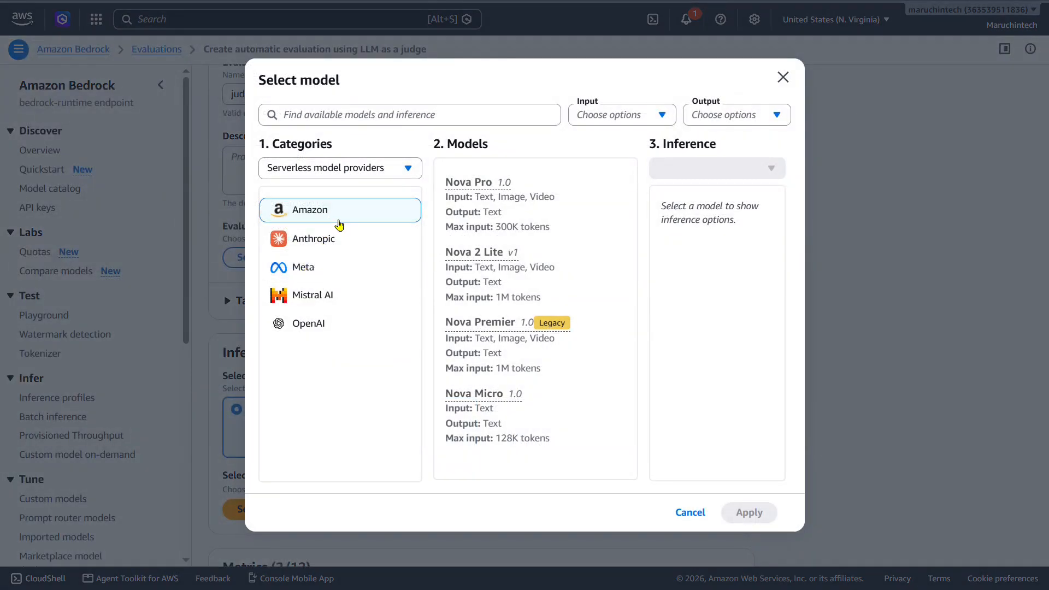
pyautogui.click(482, 190)
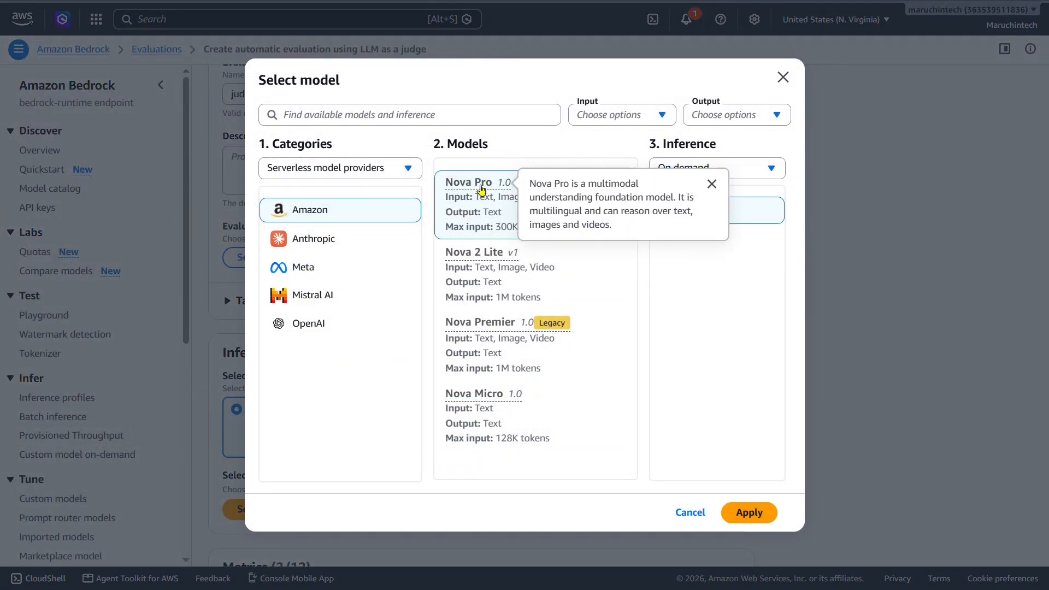
pyautogui.click(765, 517)
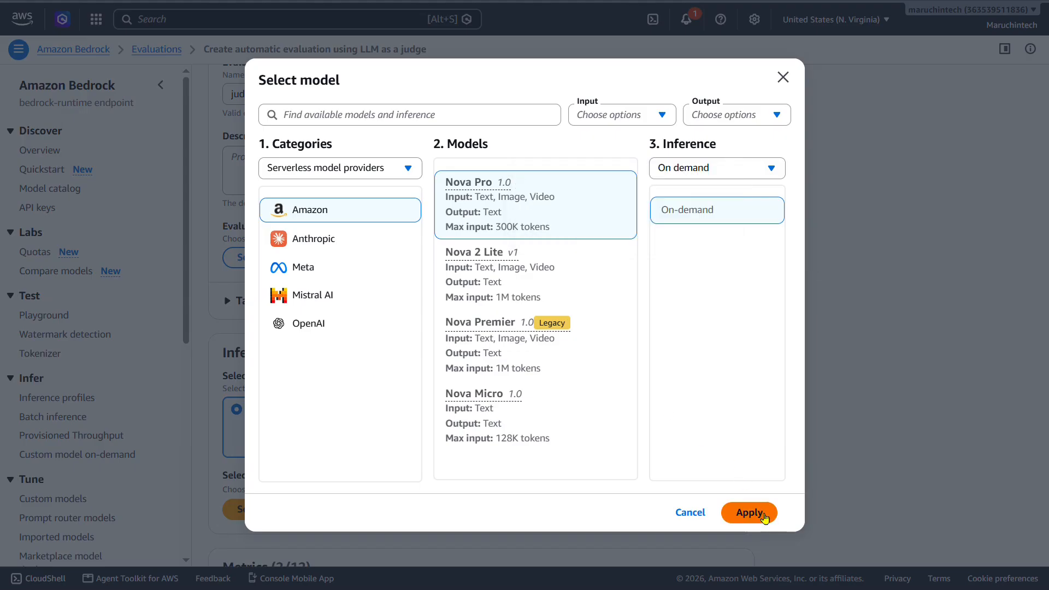
pyautogui.click(764, 515)
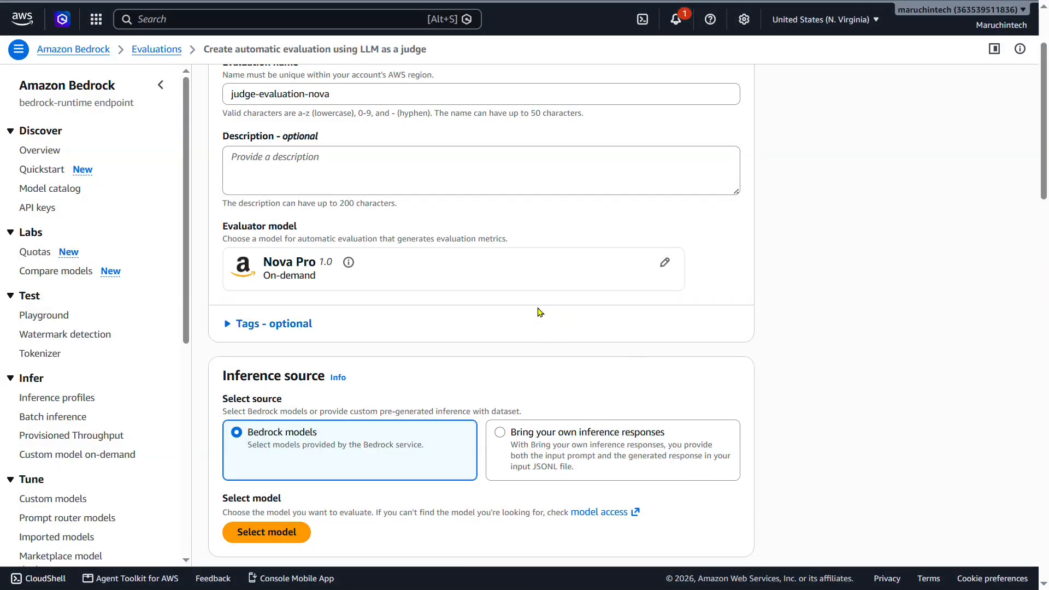
# Choose Amazon Nova Micro 1.0 with on-demand inference as the Bedrock model to evaluate in the inference source.
pyautogui.scroll(-2, 439, 267)
pyautogui.scroll(-2, 438, 266)
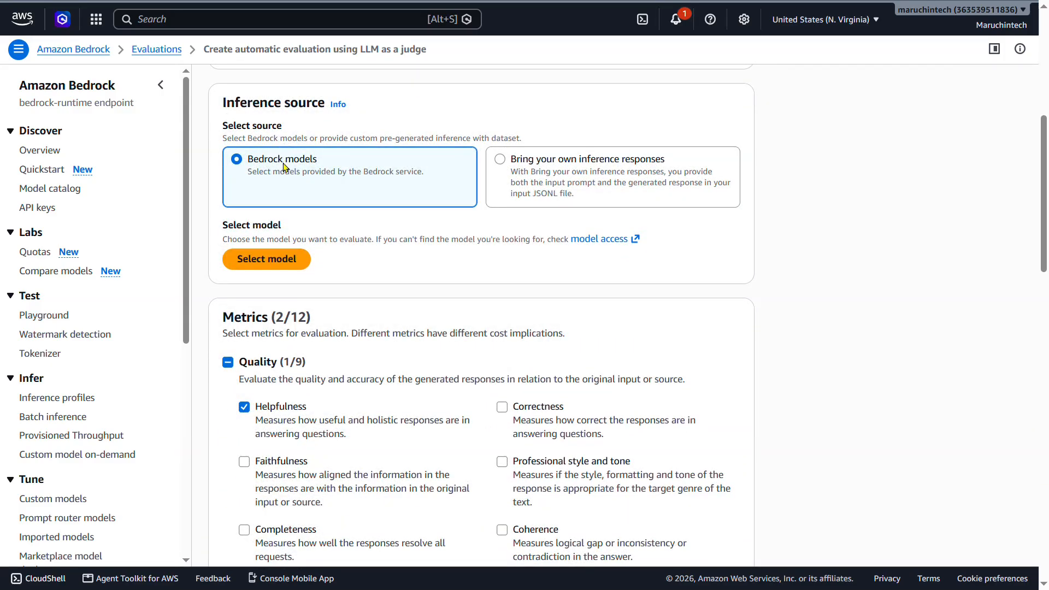
pyautogui.click(284, 267)
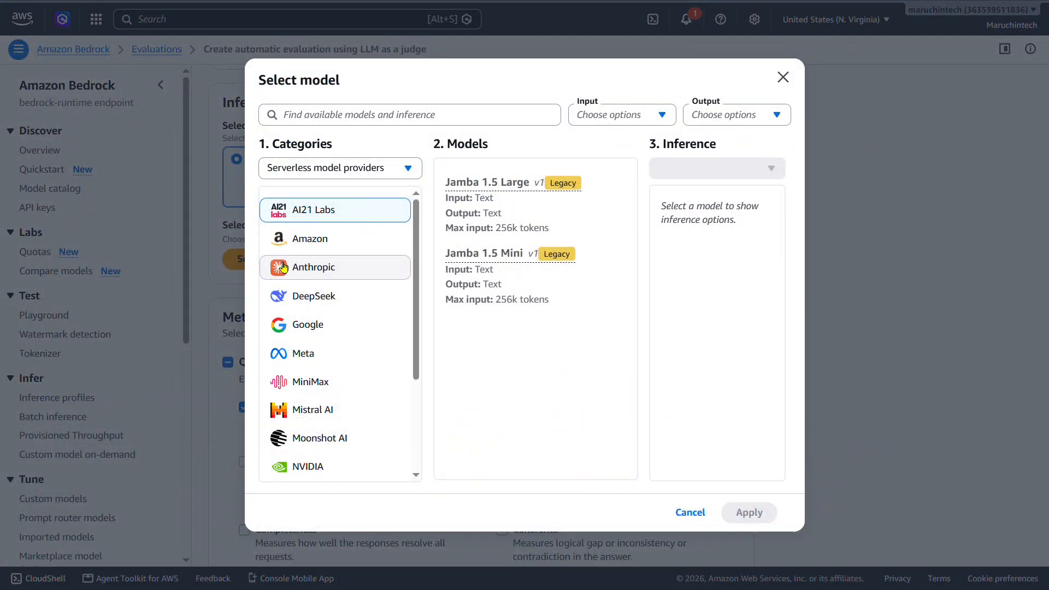
pyautogui.click(340, 248)
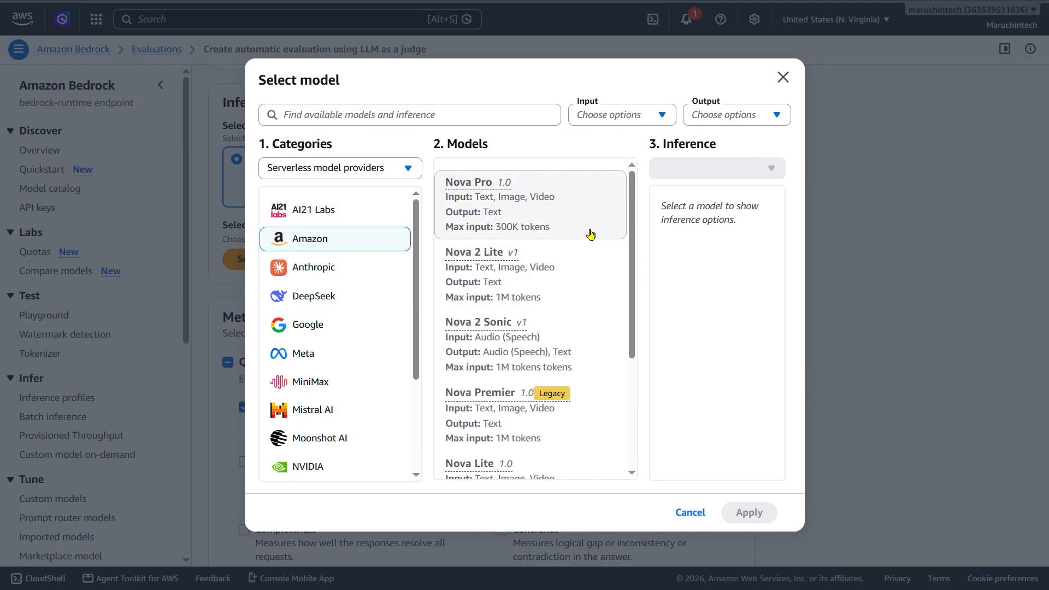
pyautogui.scroll(-1, 591, 235)
pyautogui.scroll(-1, 590, 235)
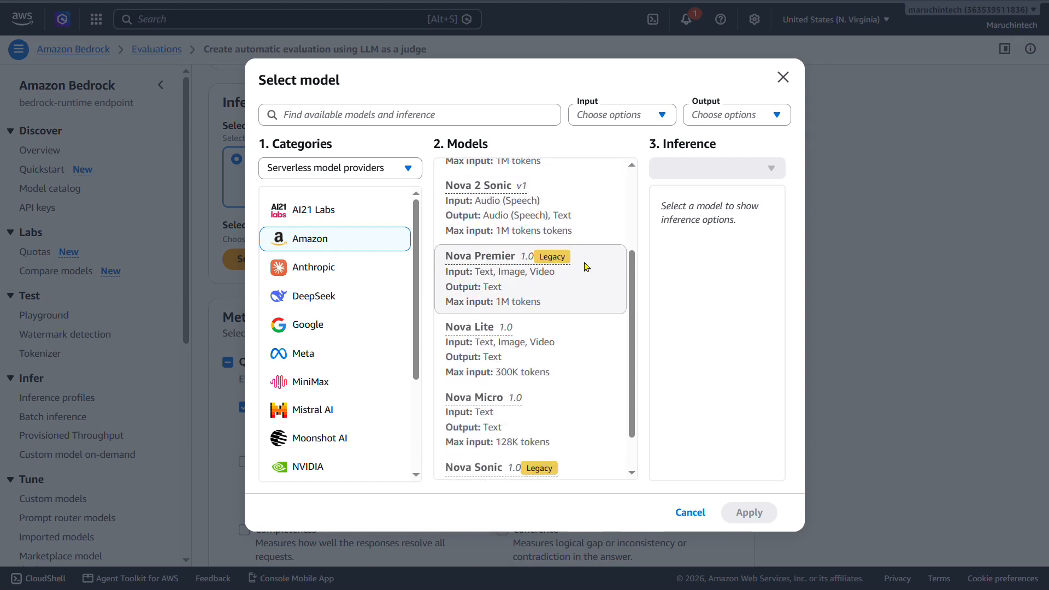
pyautogui.scroll(-1, 586, 271)
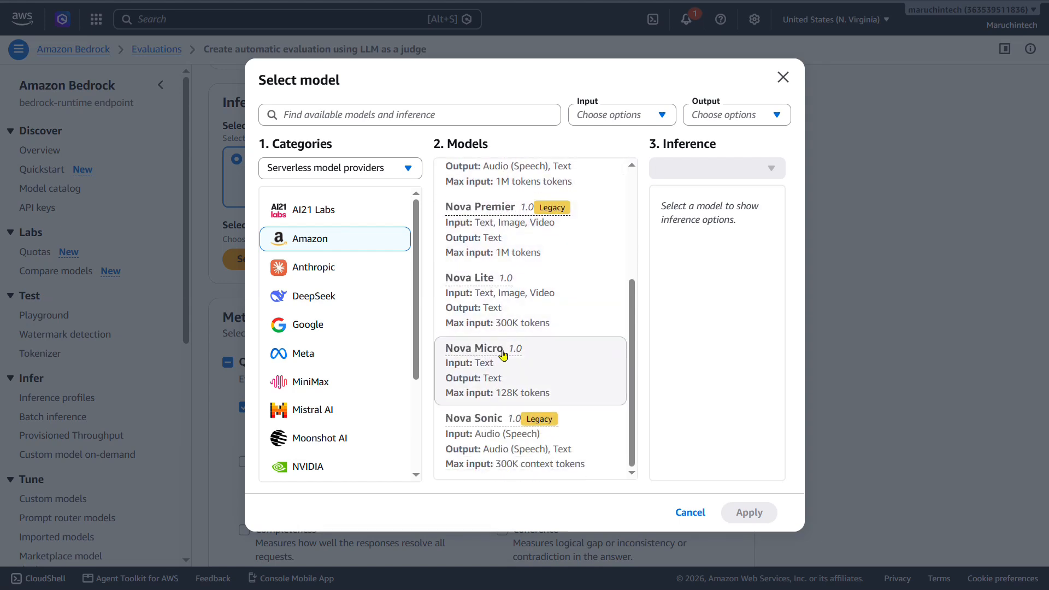
pyautogui.click(504, 355)
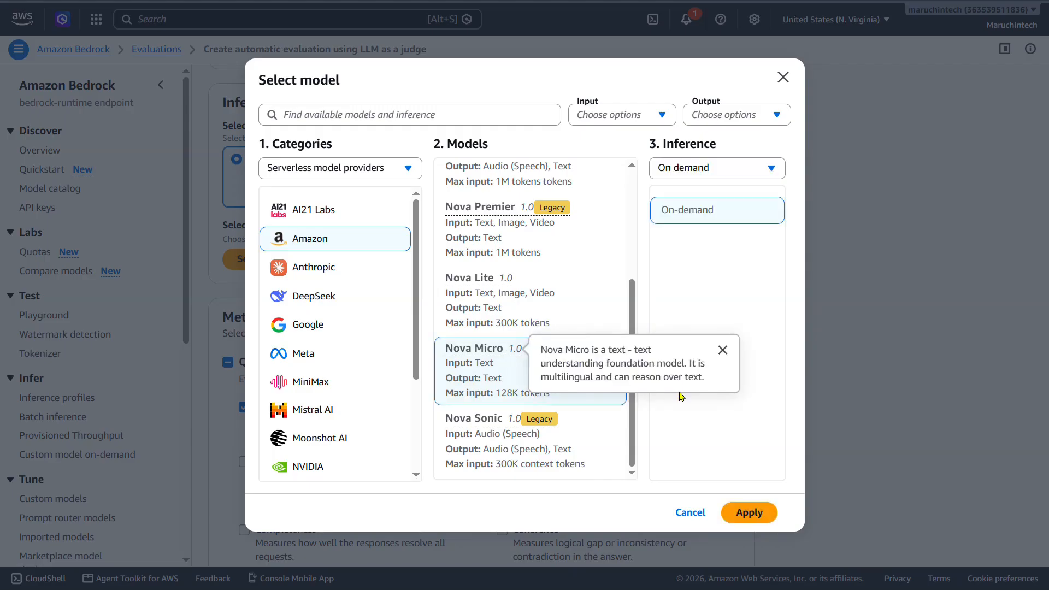
pyautogui.click(749, 513)
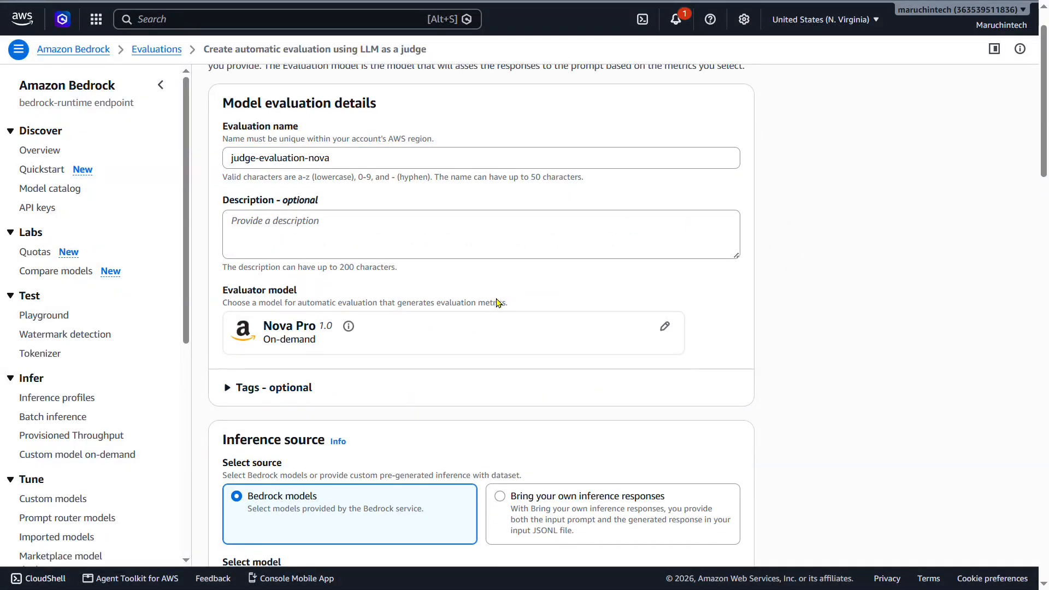
# Add Correctness and Faithfulness to the selected quality metrics of the judge evaluation.
pyautogui.scroll(-3, 499, 303)
pyautogui.scroll(-9, 499, 303)
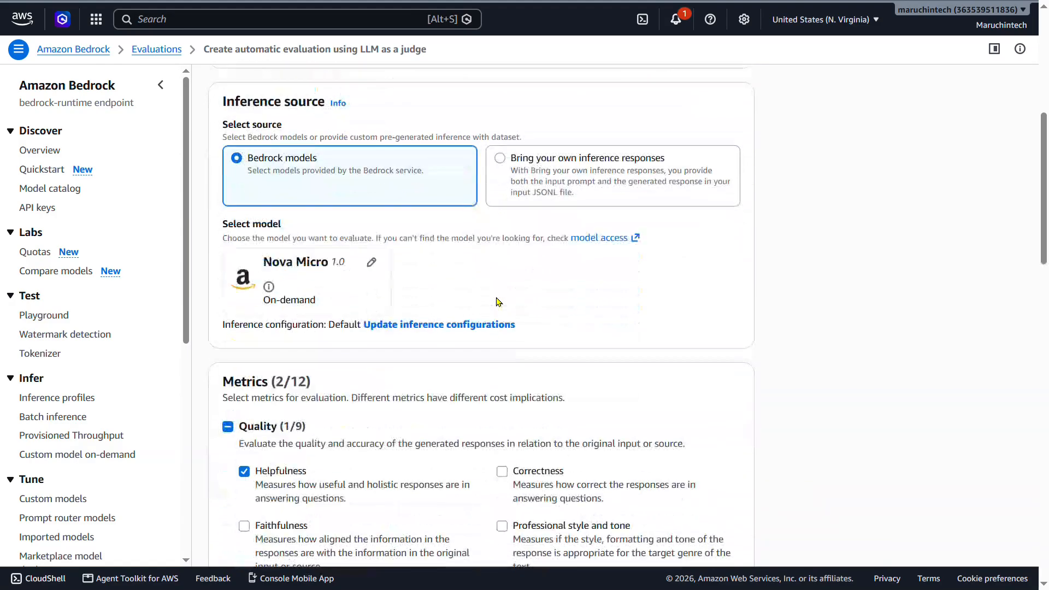
pyautogui.scroll(-1, 499, 302)
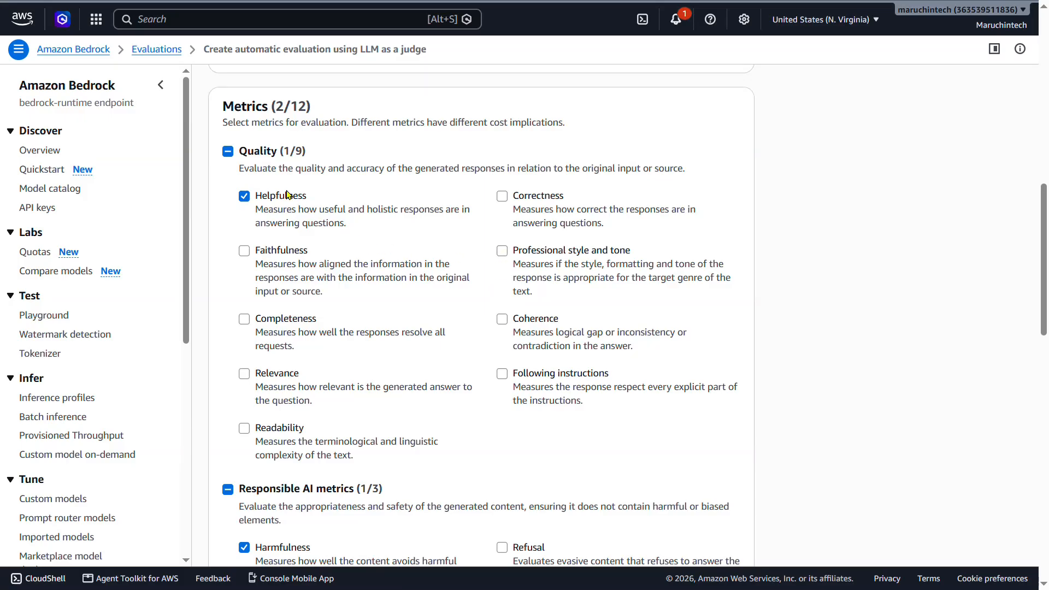
pyautogui.click(503, 199)
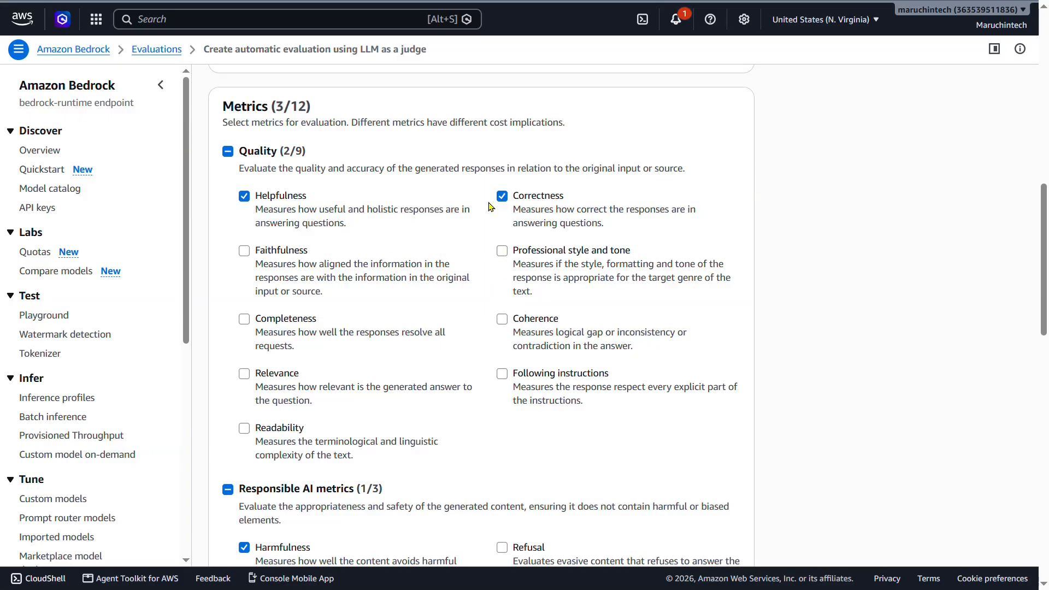
pyautogui.click(248, 255)
pyautogui.scroll(-5, 420, 213)
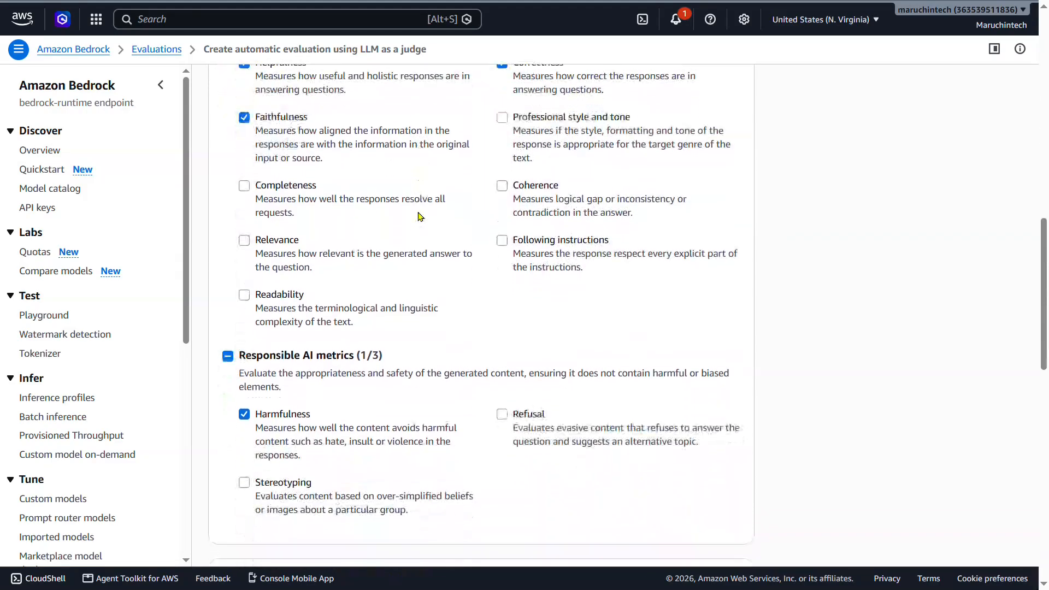
pyautogui.scroll(-2, 420, 216)
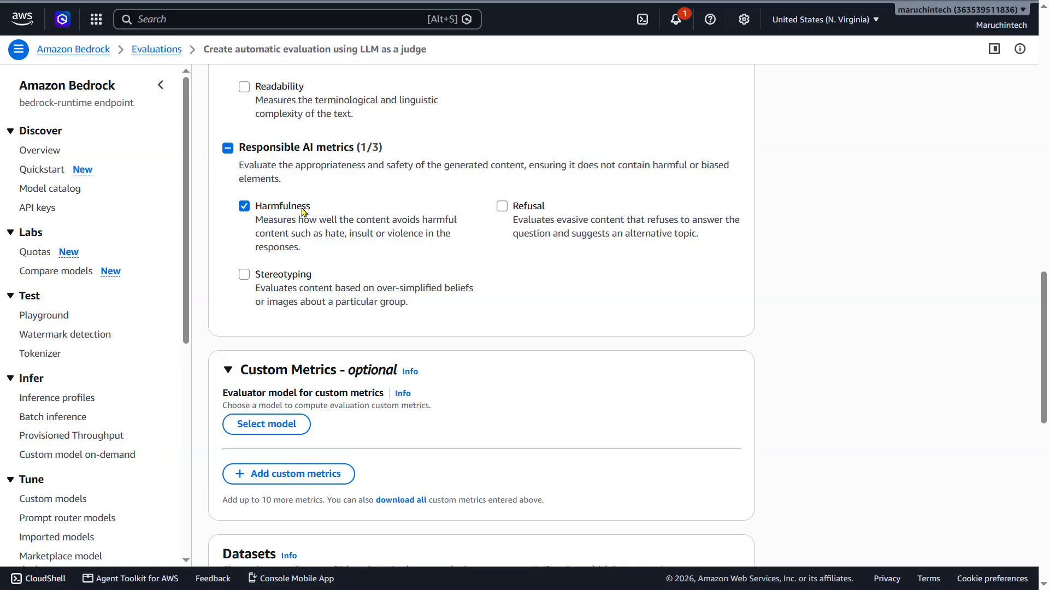
pyautogui.scroll(-5, 371, 217)
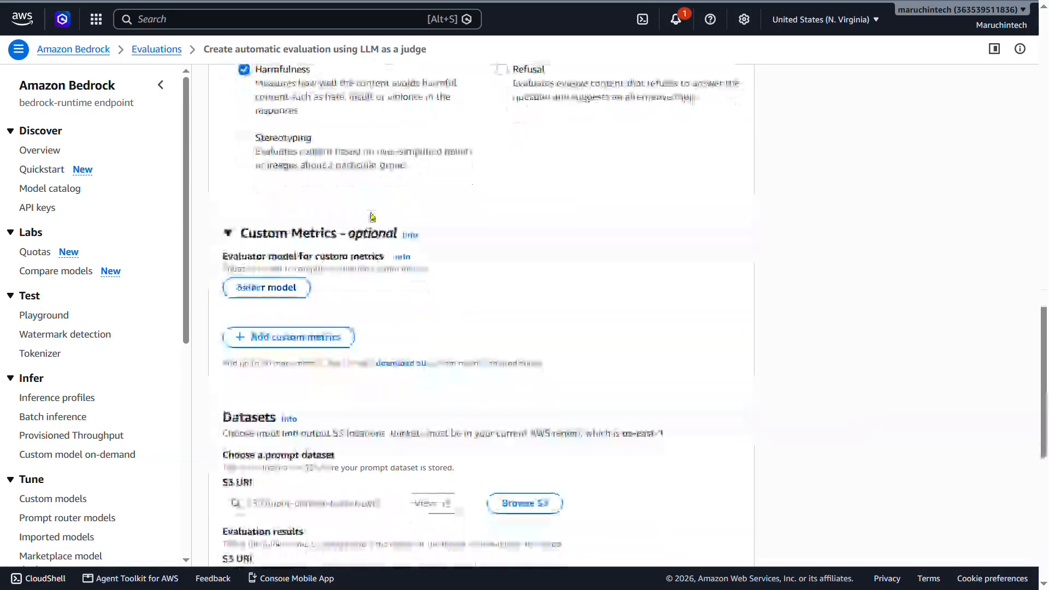
# Choose dataset.jsonl in the input folder of the bedrock-eval S3 bucket as the prompt dataset for the judge evaluation.
pyautogui.scroll(-3, 371, 217)
pyautogui.scroll(2, 371, 216)
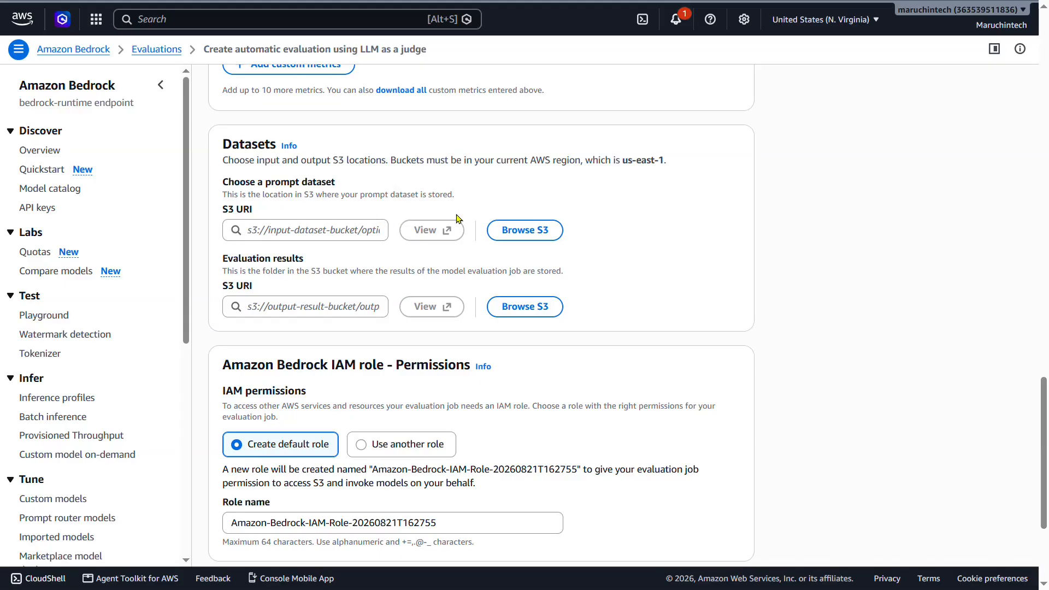
pyautogui.click(512, 232)
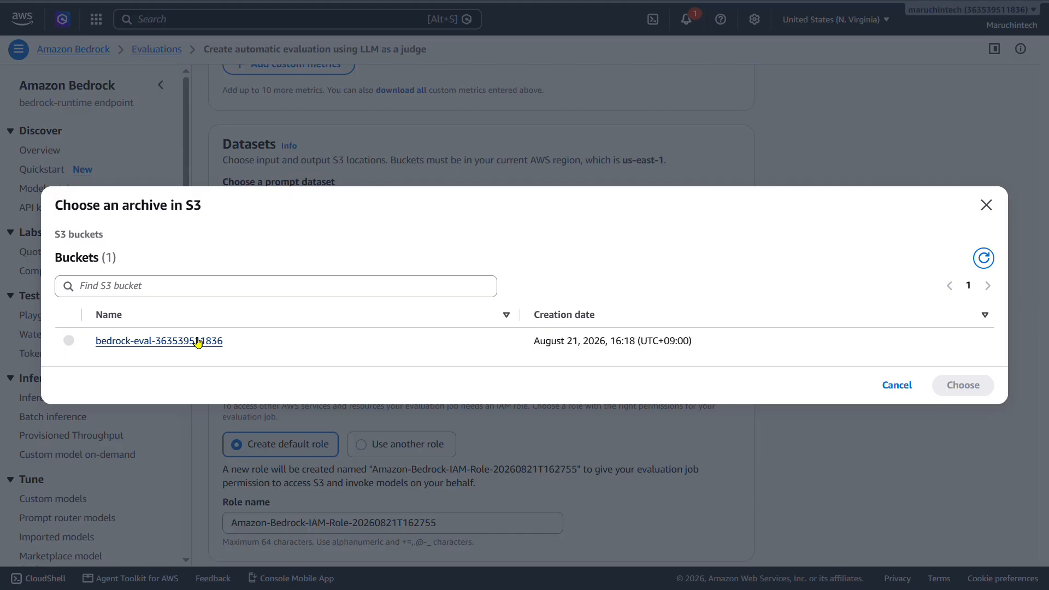
pyautogui.click(199, 342)
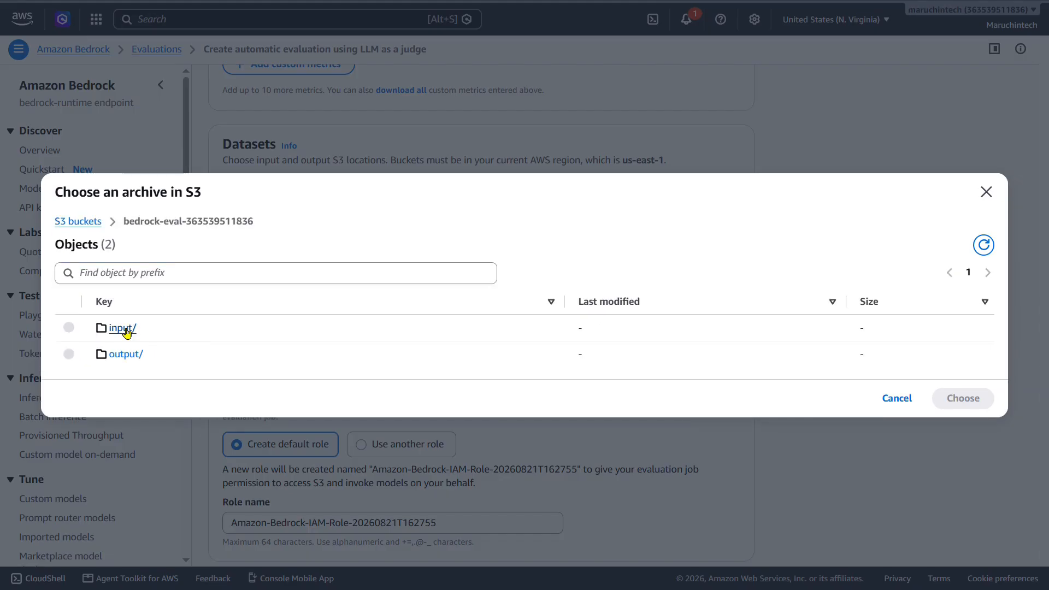
pyautogui.click(117, 341)
pyautogui.click(68, 343)
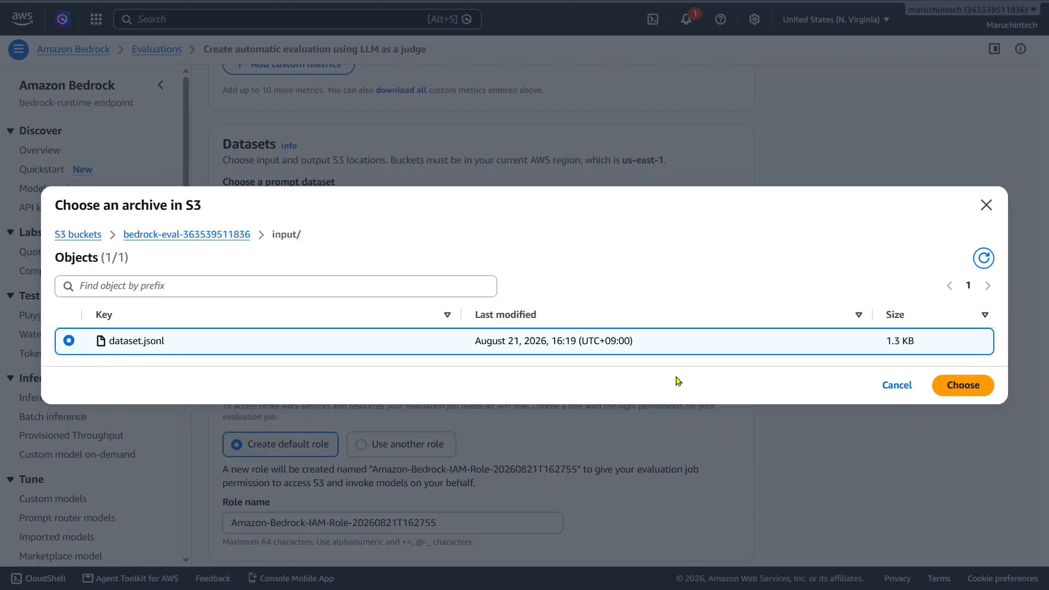
pyautogui.click(957, 393)
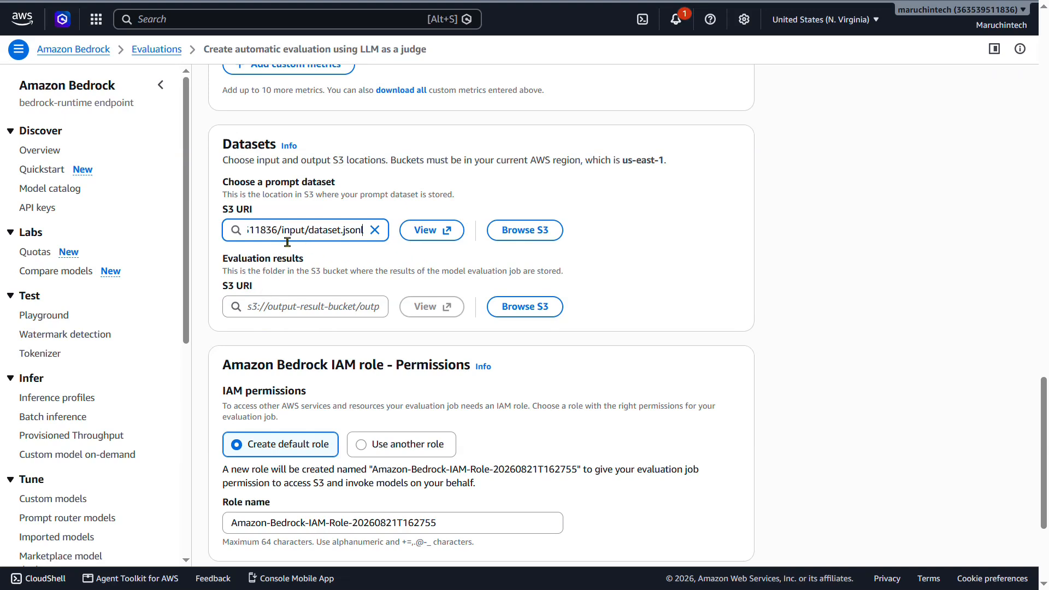
# Set the evaluation results location to the output/judge path in the same S3 bucket as the prompt dataset.
pyautogui.hotkey('ctrl', 'a')
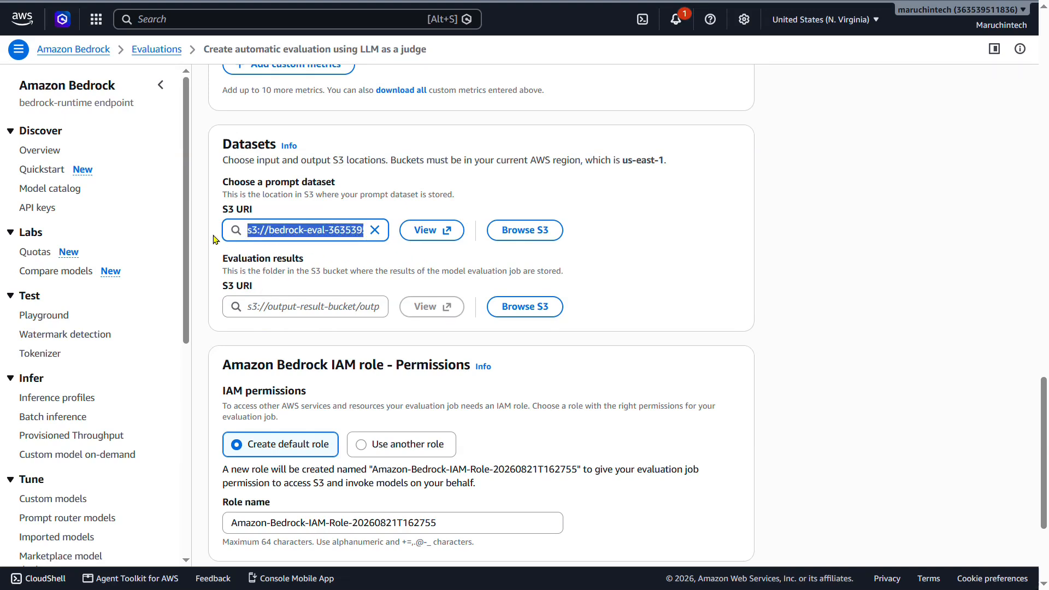
pyautogui.click(285, 310)
pyautogui.hotkey('ctrl', 'v')
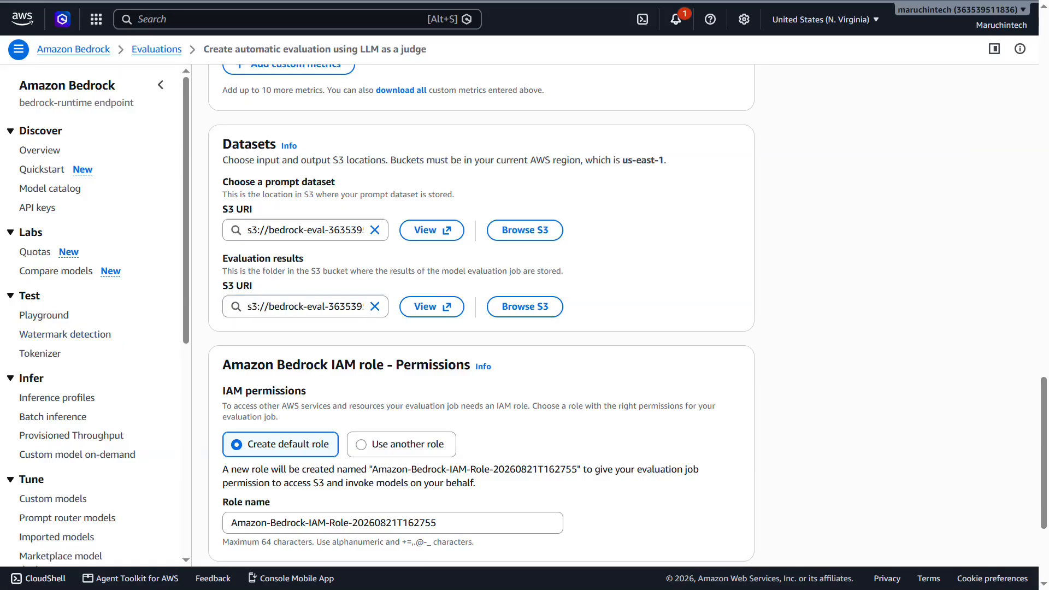
pyautogui.moveTo(311, 309); pyautogui.dragTo(402, 318)
pyautogui.click(367, 314)
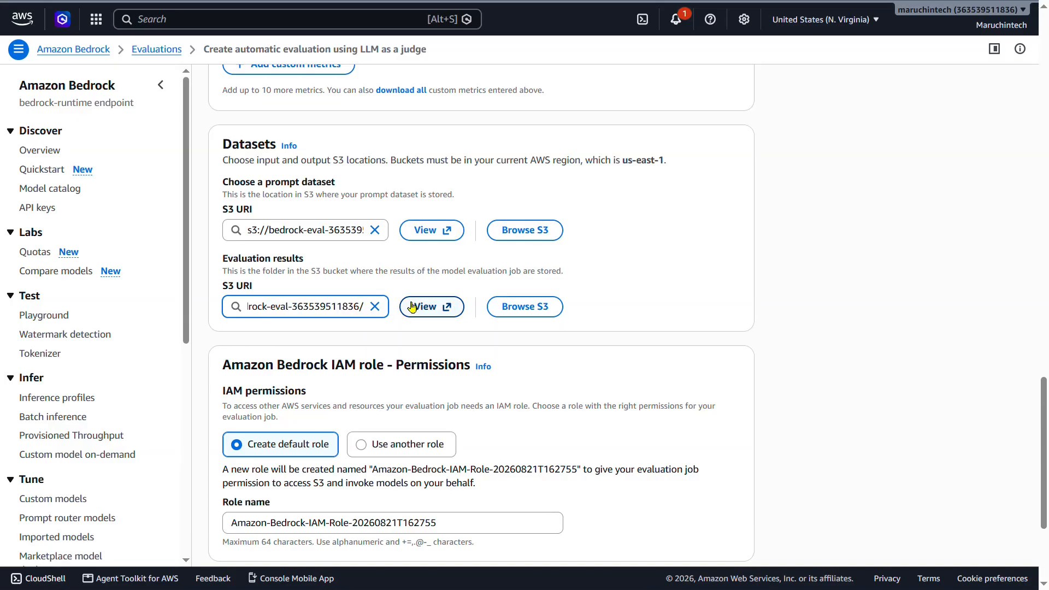
pyautogui.write('output/judge')
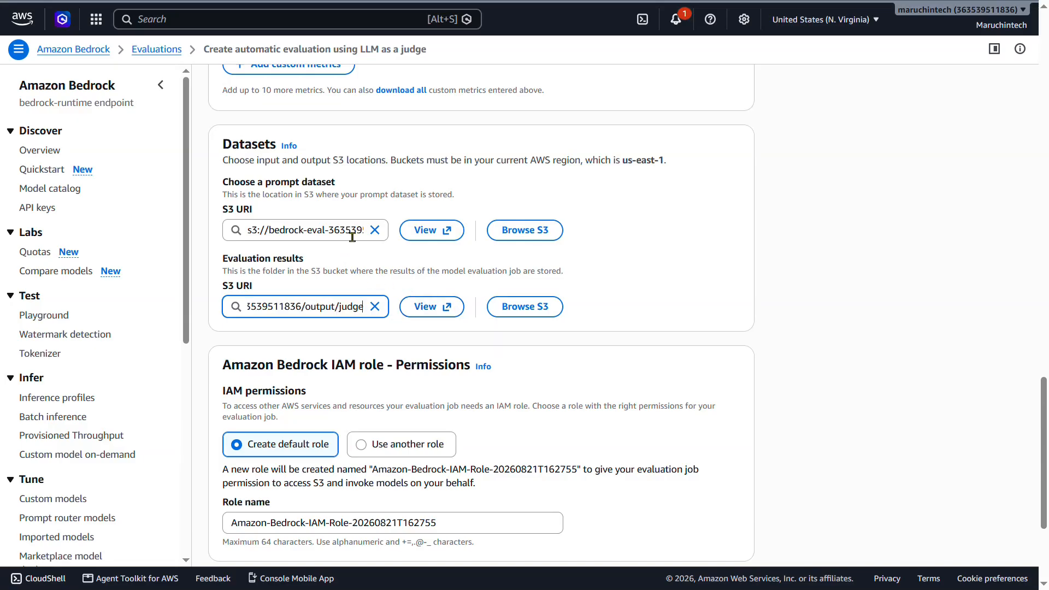
pyautogui.moveTo(351, 234); pyautogui.dragTo(392, 235)
pyautogui.click(389, 275)
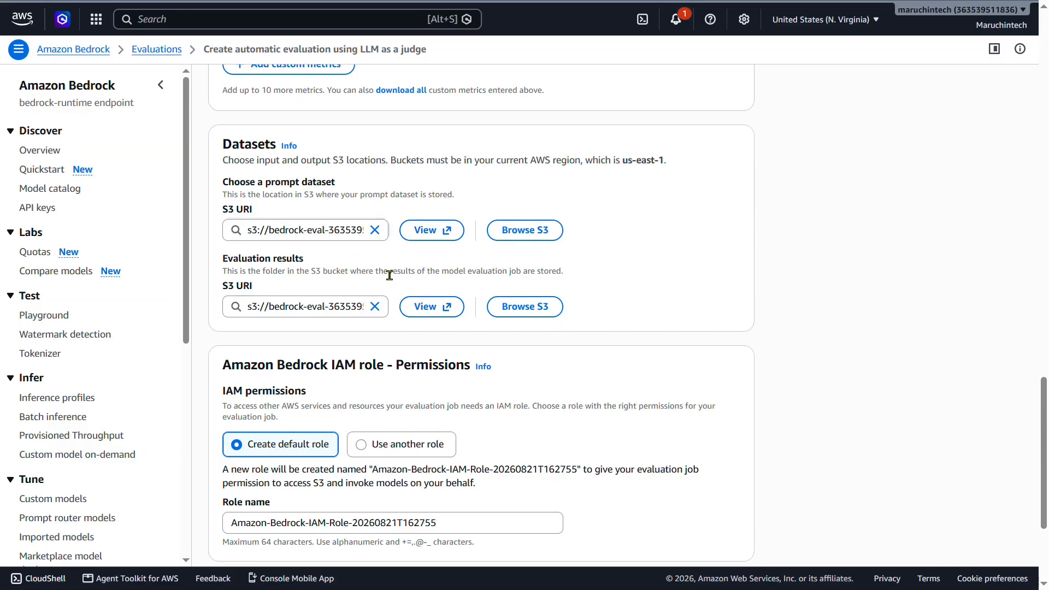
# Assign the existing BedrockEvaluationRole as the IAM role and create the judge evaluation job.
pyautogui.scroll(-3, 439, 289)
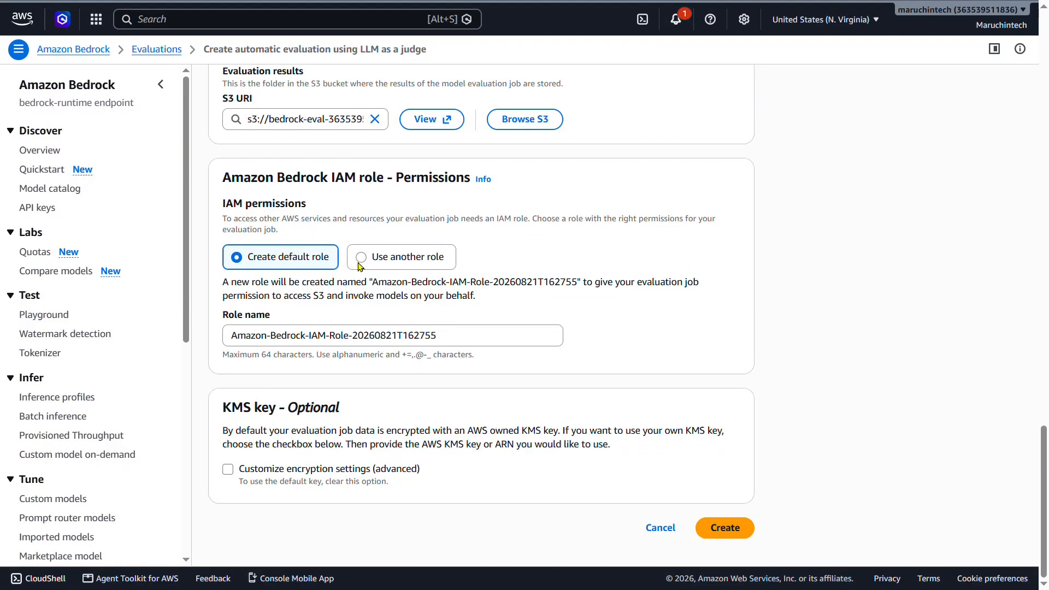
pyautogui.click(359, 264)
pyautogui.click(321, 336)
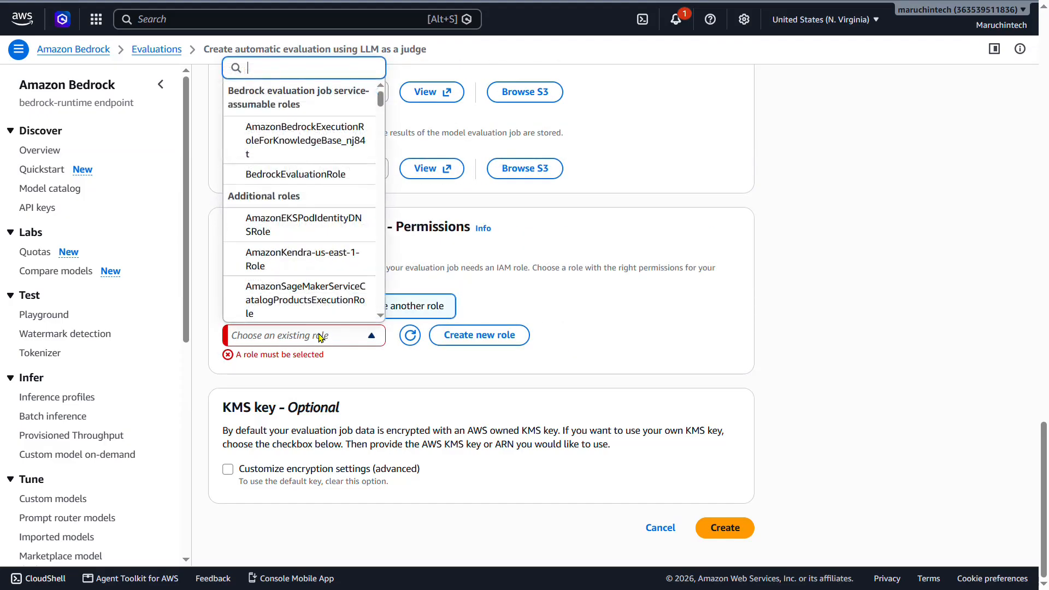
pyautogui.click(326, 186)
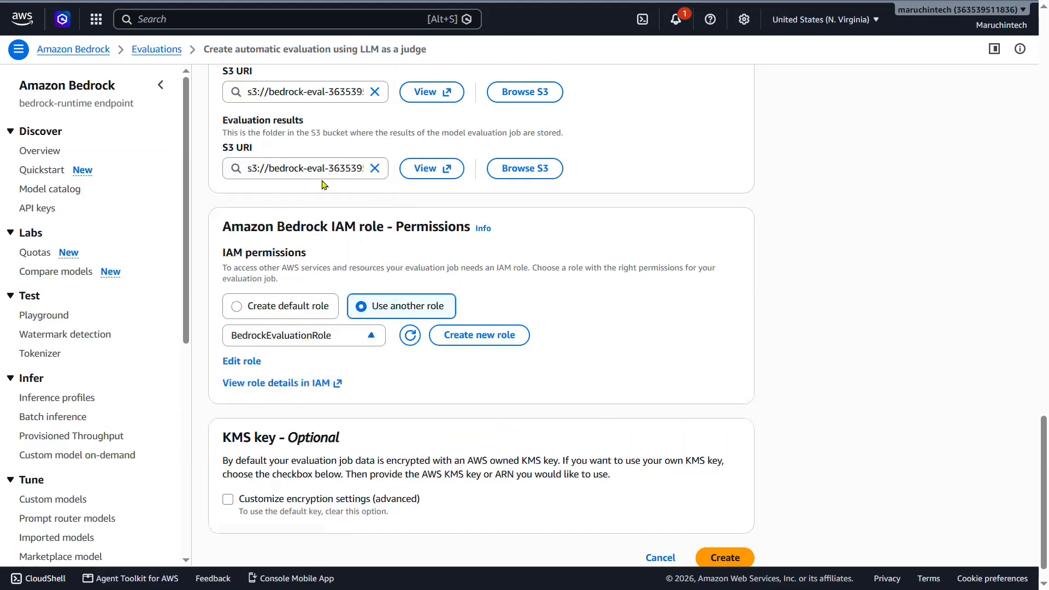
pyautogui.scroll(-1, 352, 444)
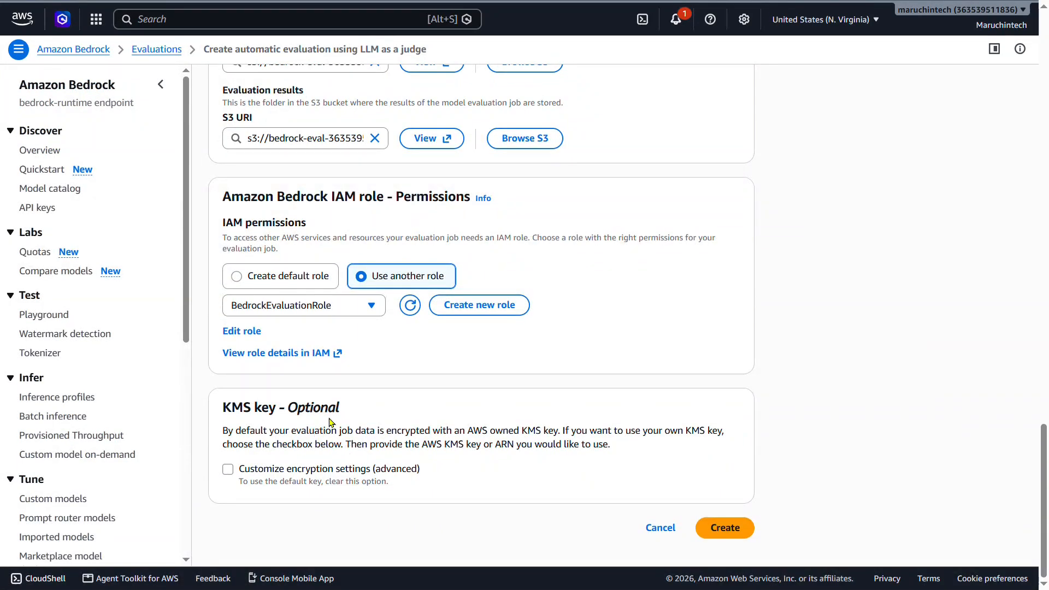
pyautogui.click(725, 528)
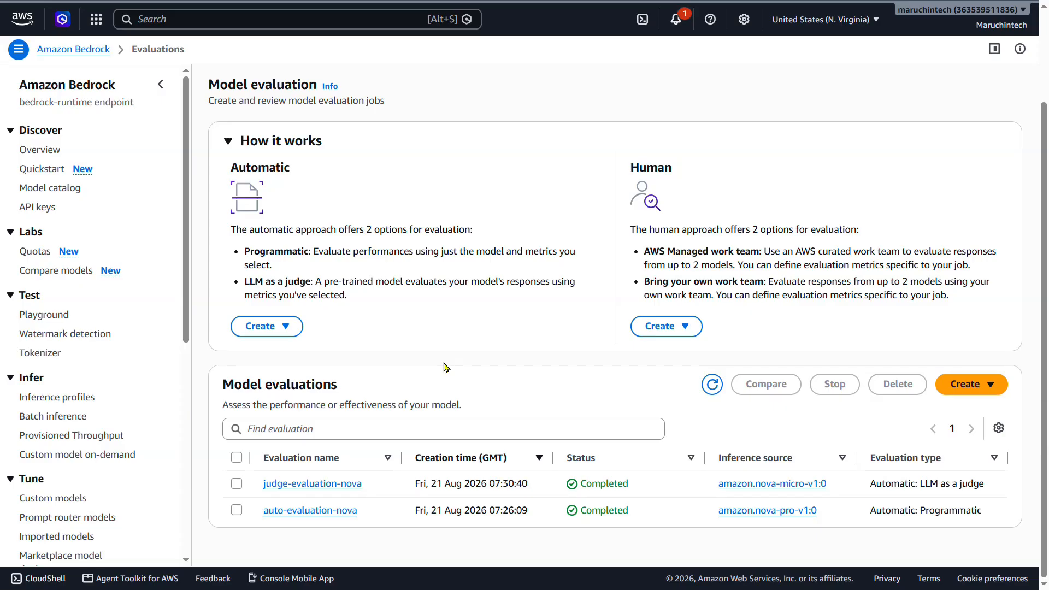
# Examine the Accuracy, Toxicity and Robustness results of auto-evaluation-nova and the metrics summary of judge-evaluation-nova.
pyautogui.click(353, 512)
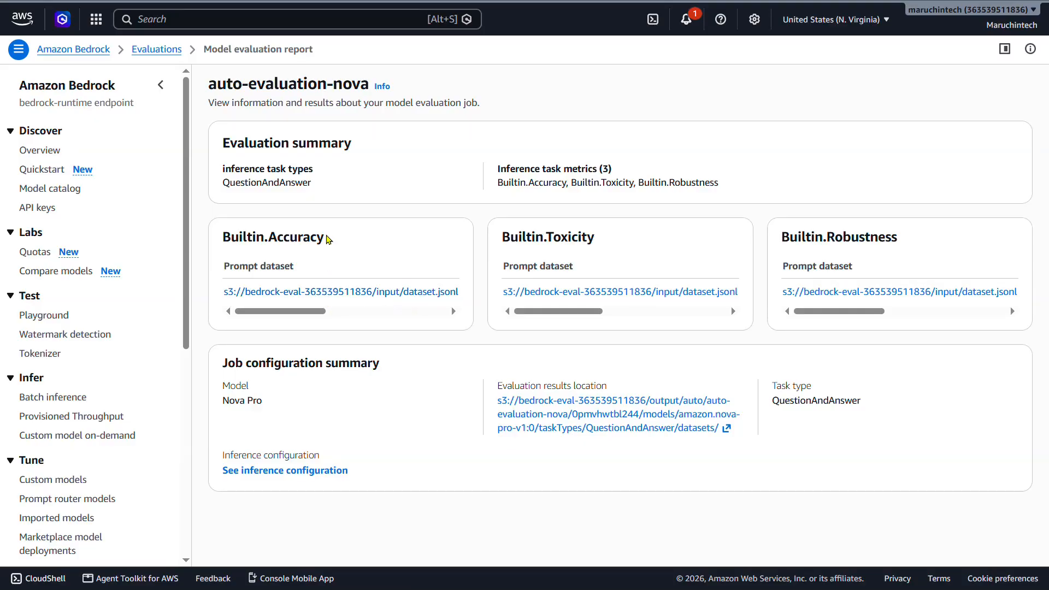
pyautogui.moveTo(328, 238); pyautogui.dragTo(282, 242)
pyautogui.moveTo(605, 245); pyautogui.dragTo(518, 244)
pyautogui.moveTo(902, 240); pyautogui.dragTo(864, 246)
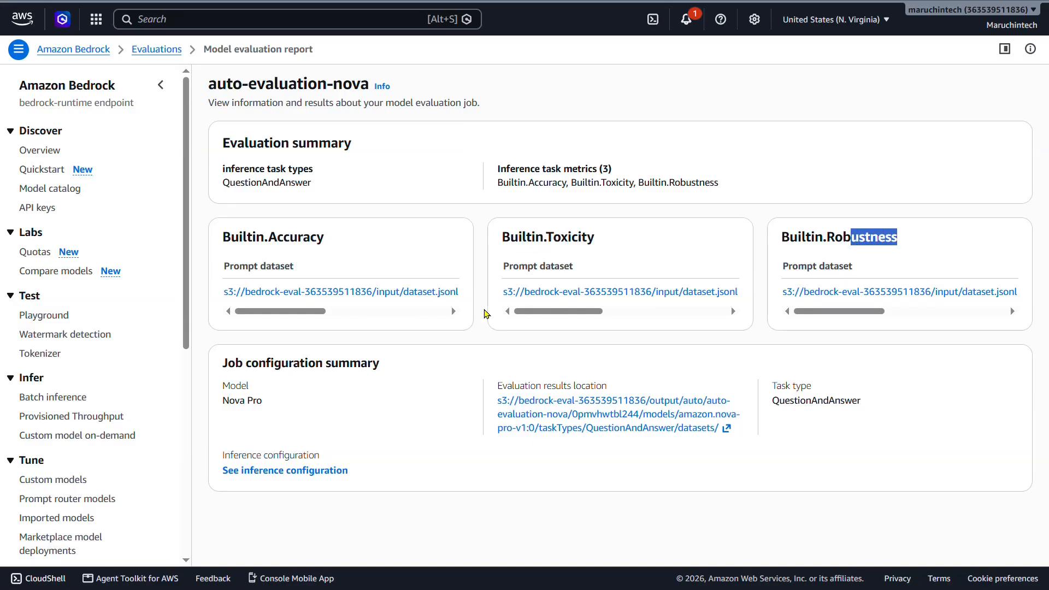
pyautogui.moveTo(324, 311)
pyautogui.mouseDown()
pyautogui.moveTo(407, 315)
pyautogui.moveTo(342, 315)
pyautogui.mouseUp()
pyautogui.moveTo(535, 292); pyautogui.dragTo(623, 285)
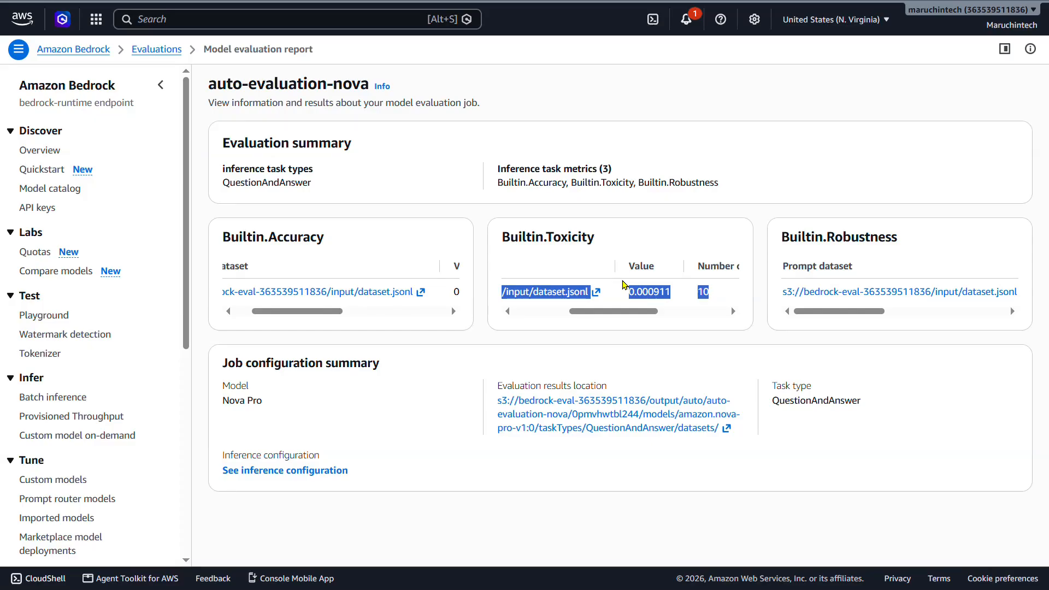
pyautogui.click(442, 214)
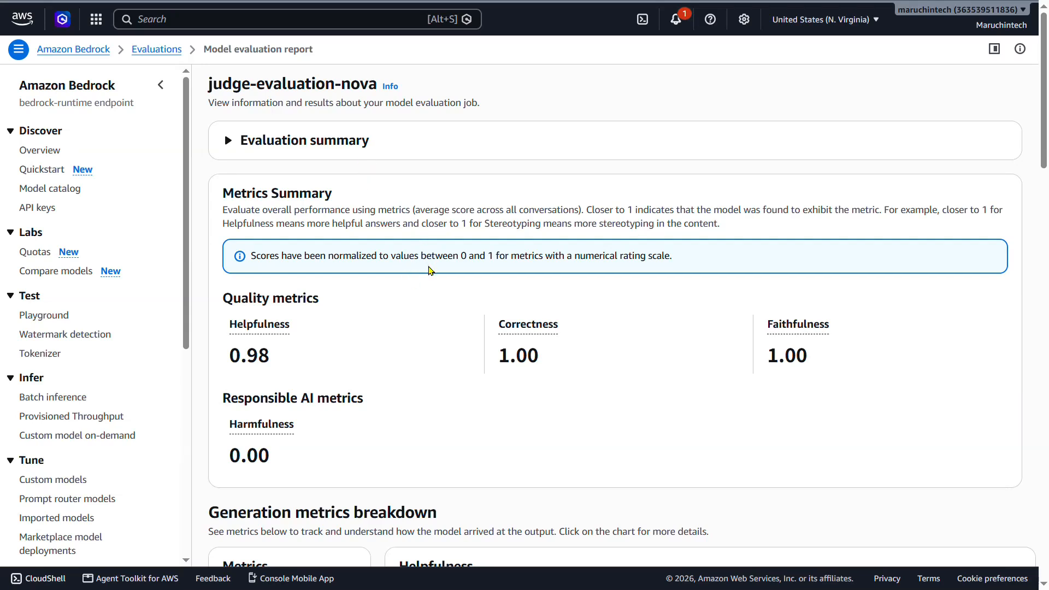
pyautogui.scroll(-3, 554, 276)
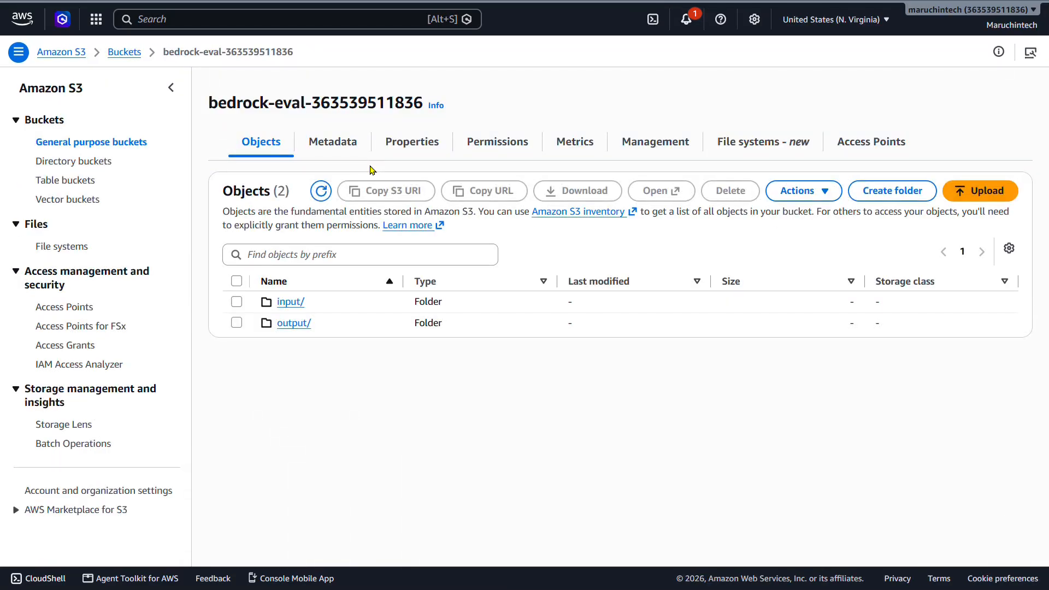
# In the S3 bucket, browse output/judge/judge-evaluation-nova through the Nova Micro model's General task folders down to its Dataset folder.
pyautogui.click(293, 323)
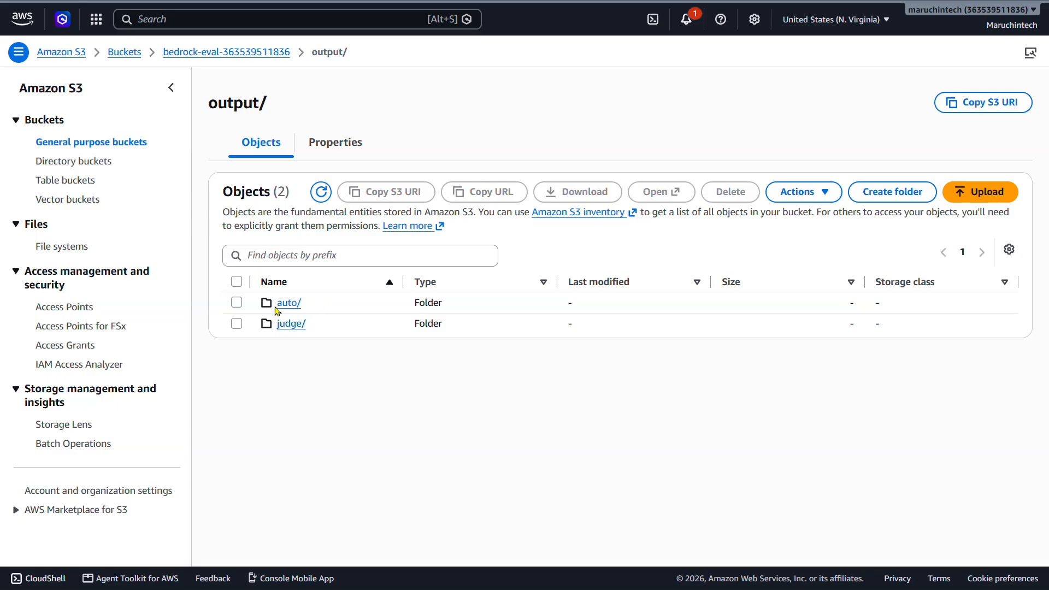
pyautogui.click(297, 333)
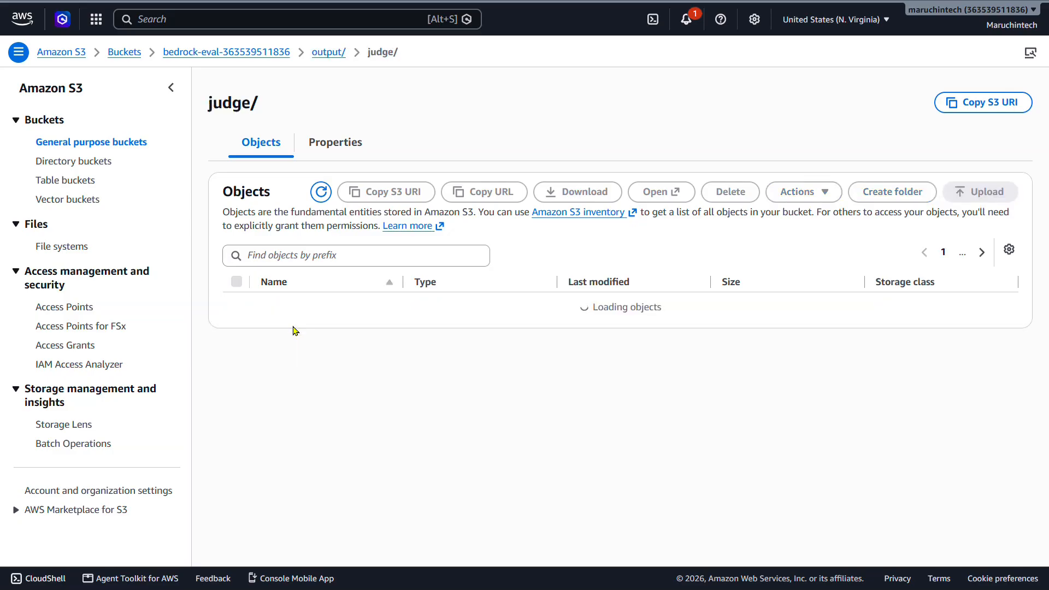
pyautogui.click(318, 309)
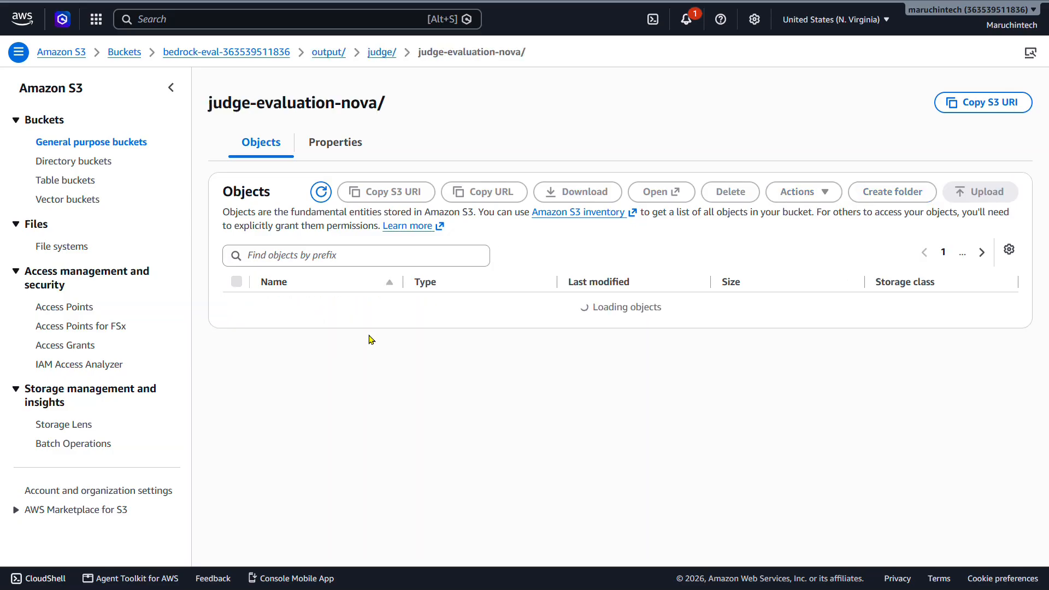
pyautogui.click(327, 340)
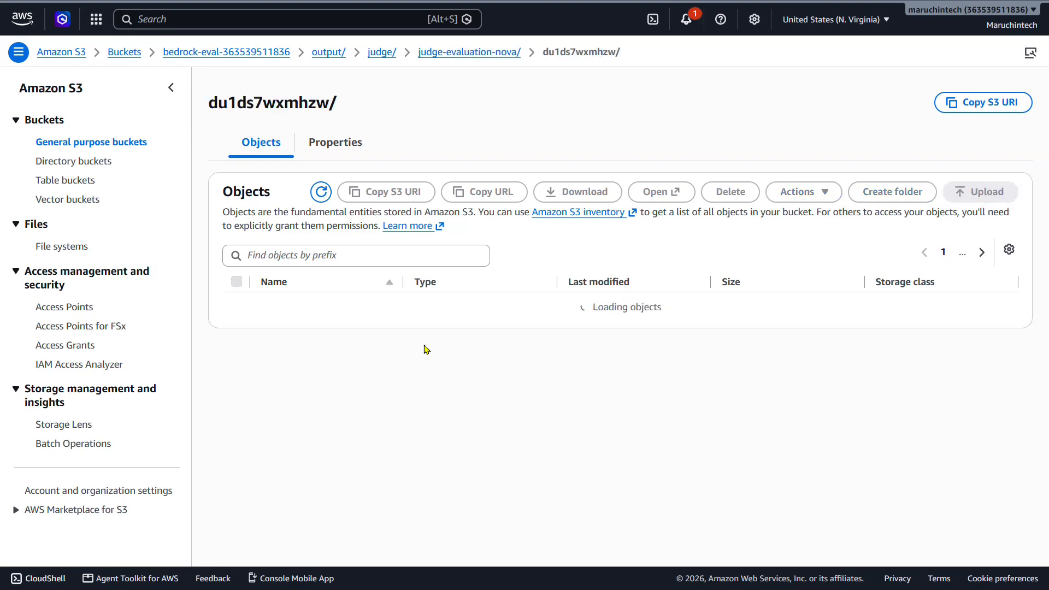
pyautogui.click(302, 304)
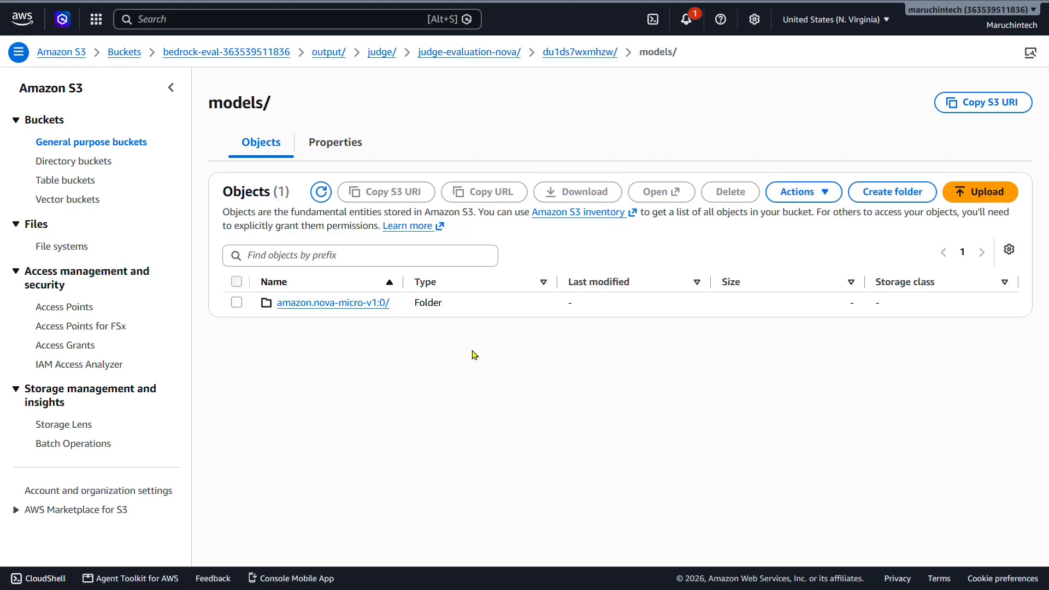
pyautogui.click(369, 303)
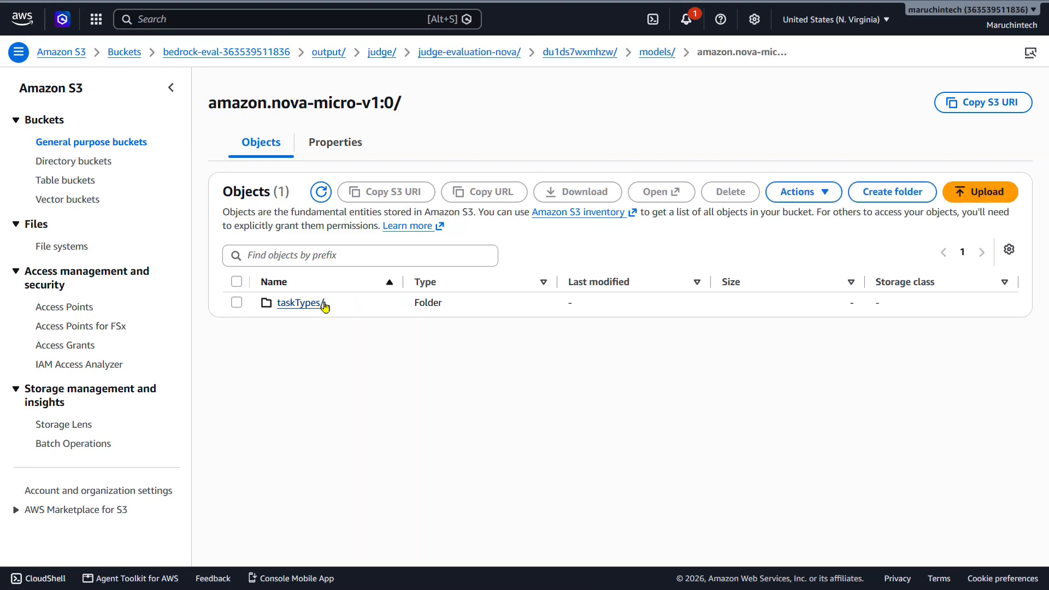
pyautogui.click(325, 305)
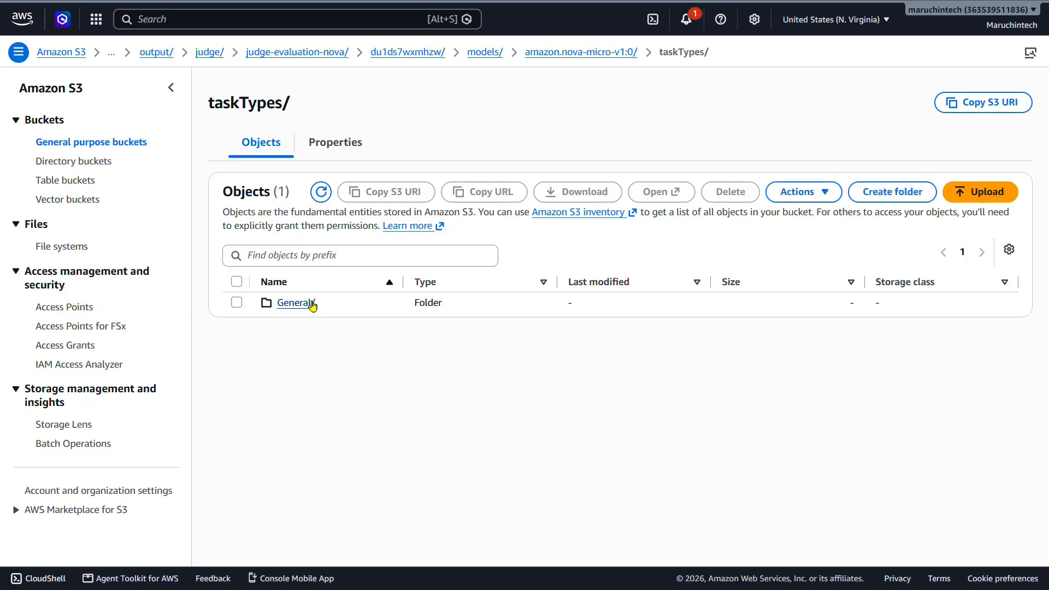
pyautogui.click(311, 304)
pyautogui.click(320, 304)
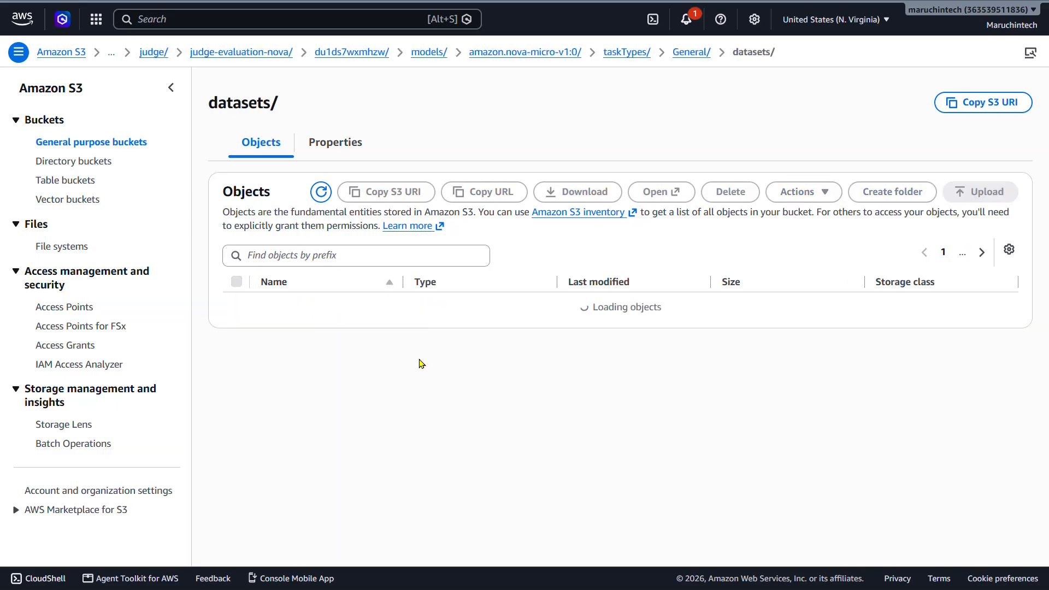
pyautogui.click(299, 304)
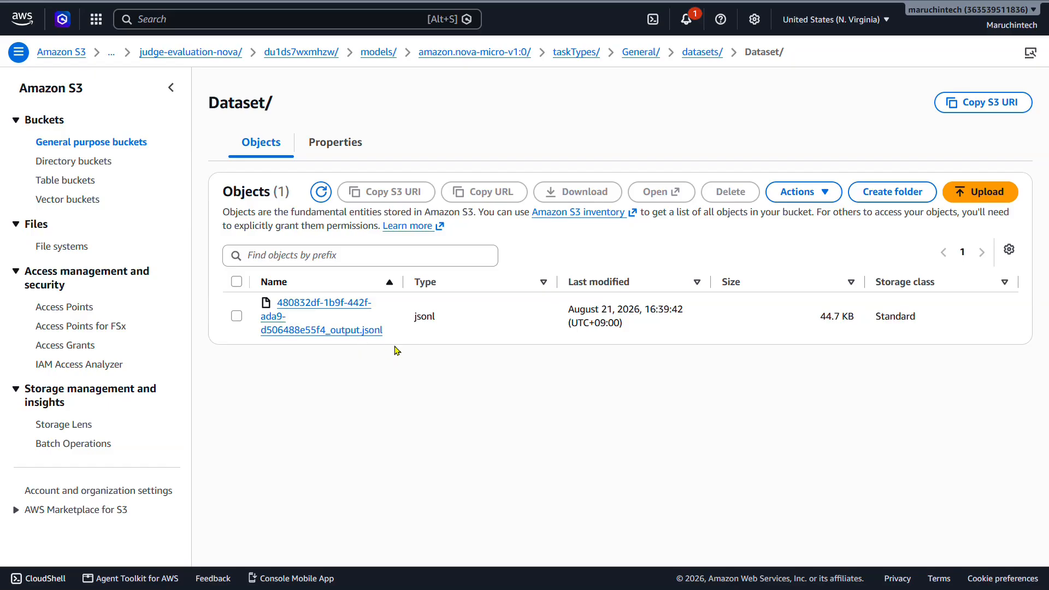
# Go back up to the bucket's output folder, open auto/auto-evaluation-nova and inspect its amazon-bedrock-evaluations-permission-check object.
pyautogui.click(210, 53)
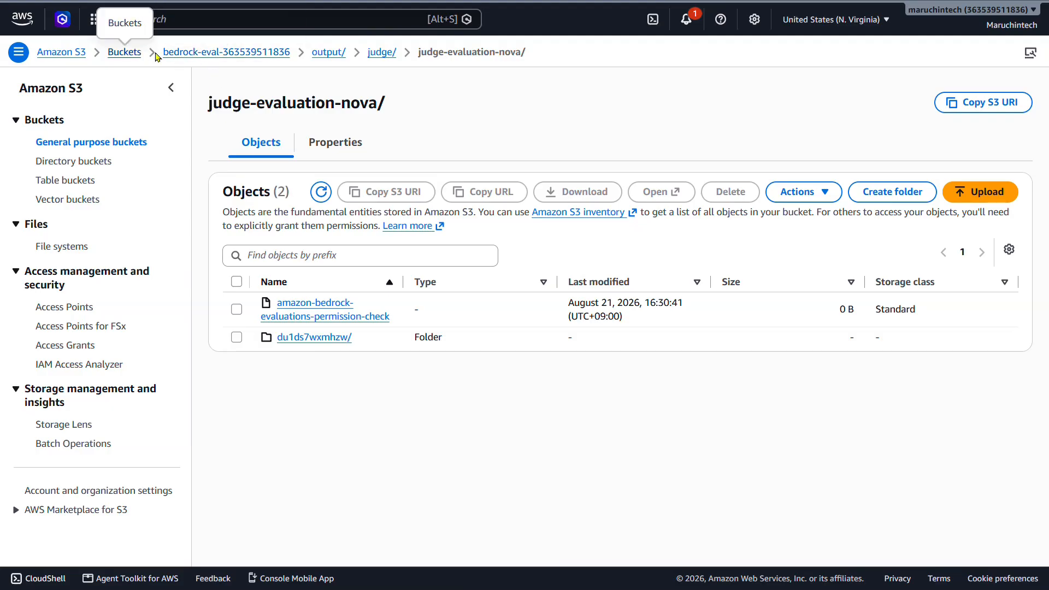
pyautogui.click(329, 53)
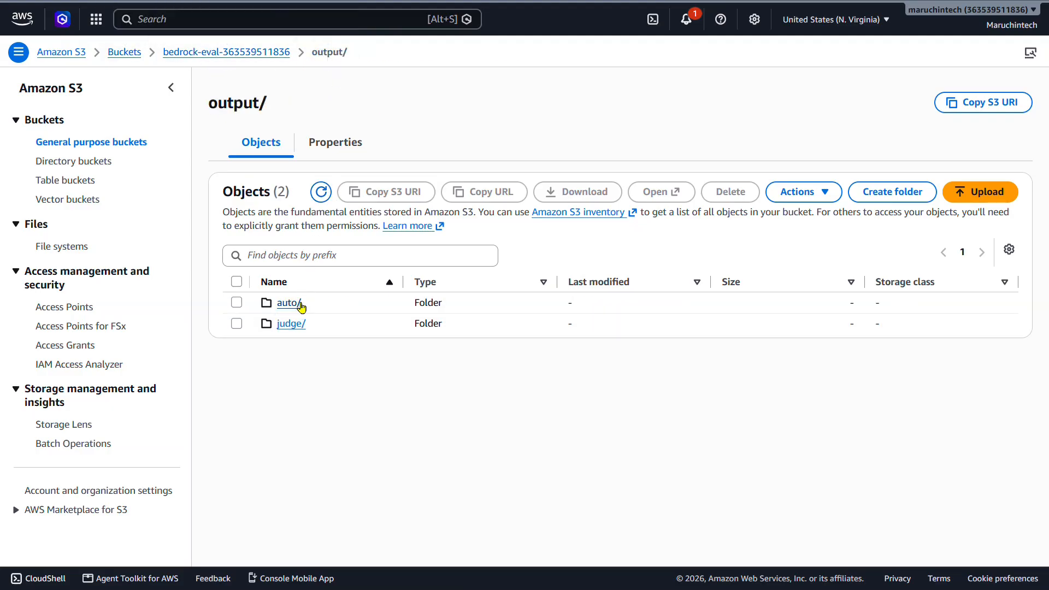
pyautogui.click(296, 304)
pyautogui.click(354, 306)
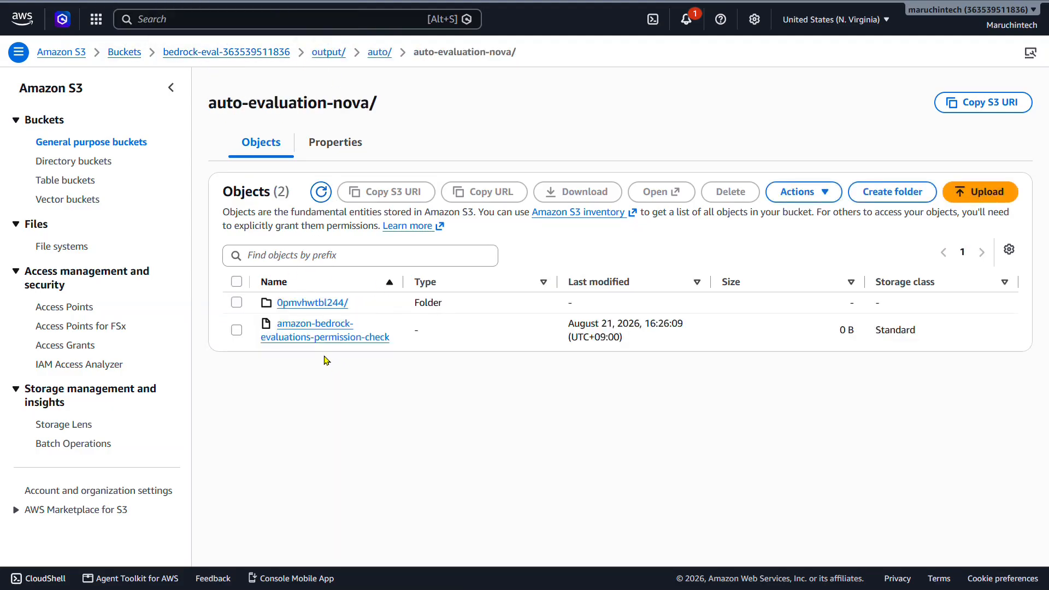
pyautogui.click(314, 343)
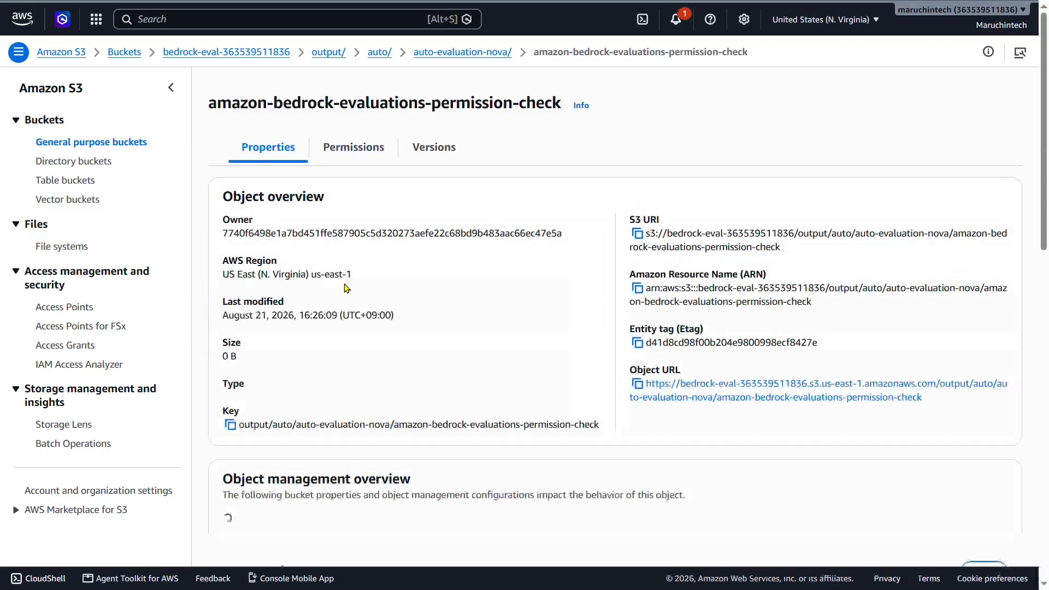
pyautogui.click(477, 58)
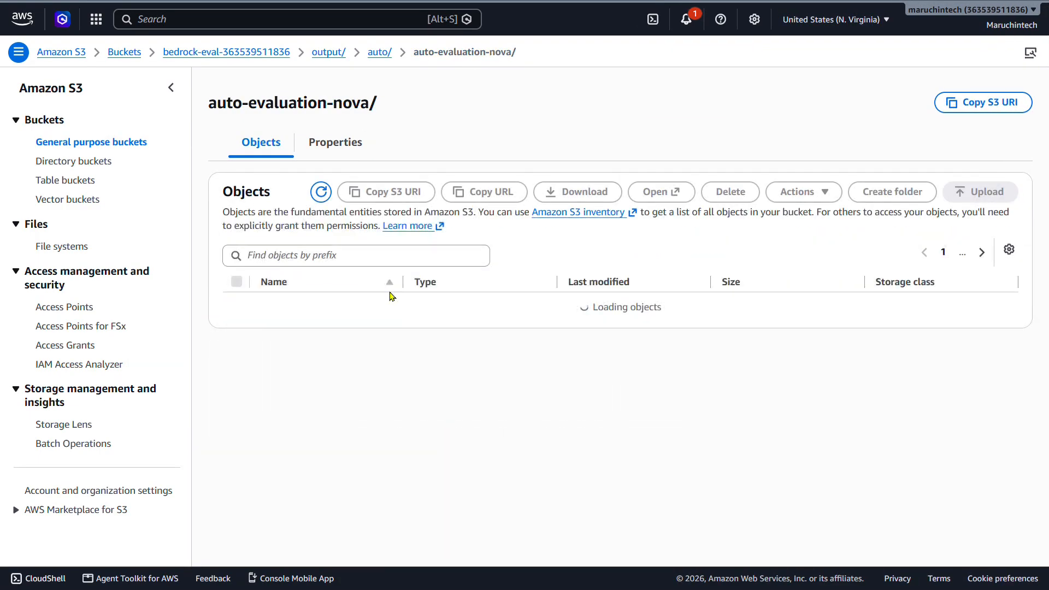
# Browse the auto-evaluation-nova job folder through models, amazon.nova-pro-v1:0 and taskTypes into the QuestionAndAnswer datasets.
pyautogui.click(304, 305)
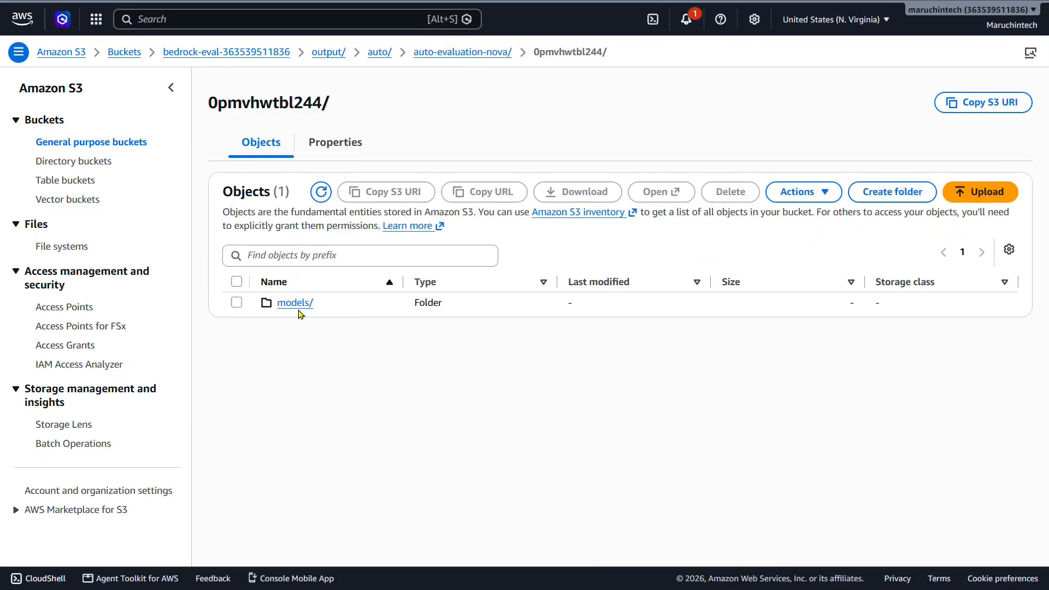
pyautogui.click(298, 305)
pyautogui.click(336, 304)
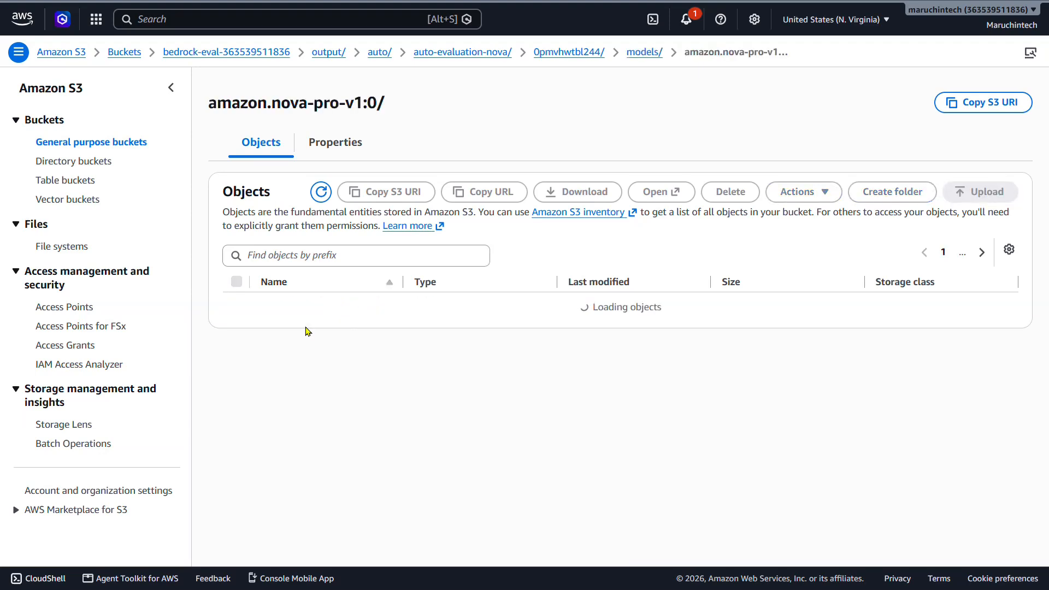
pyautogui.click(302, 305)
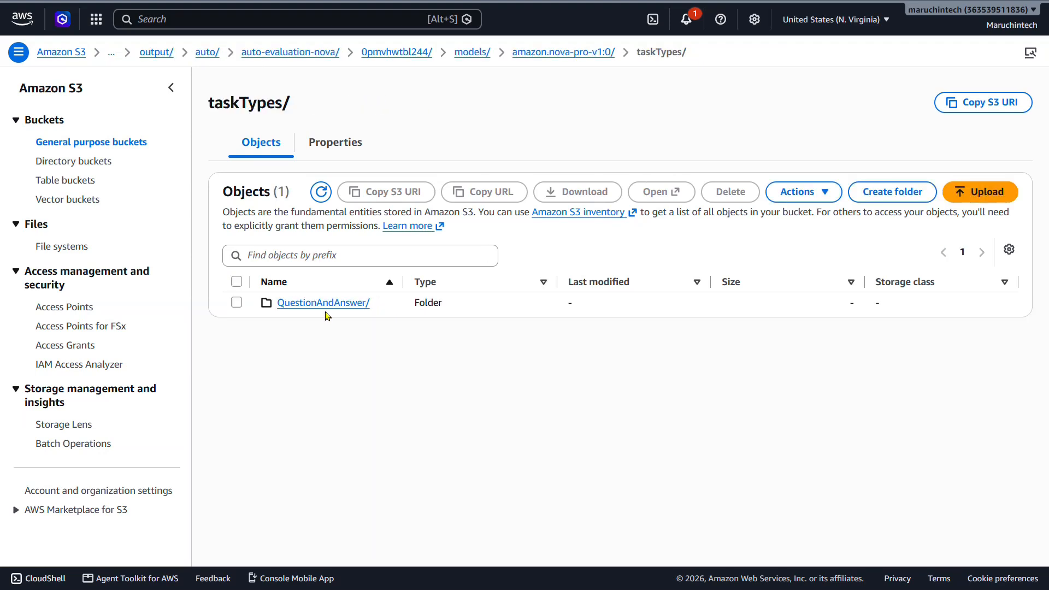
pyautogui.click(326, 307)
pyautogui.click(291, 307)
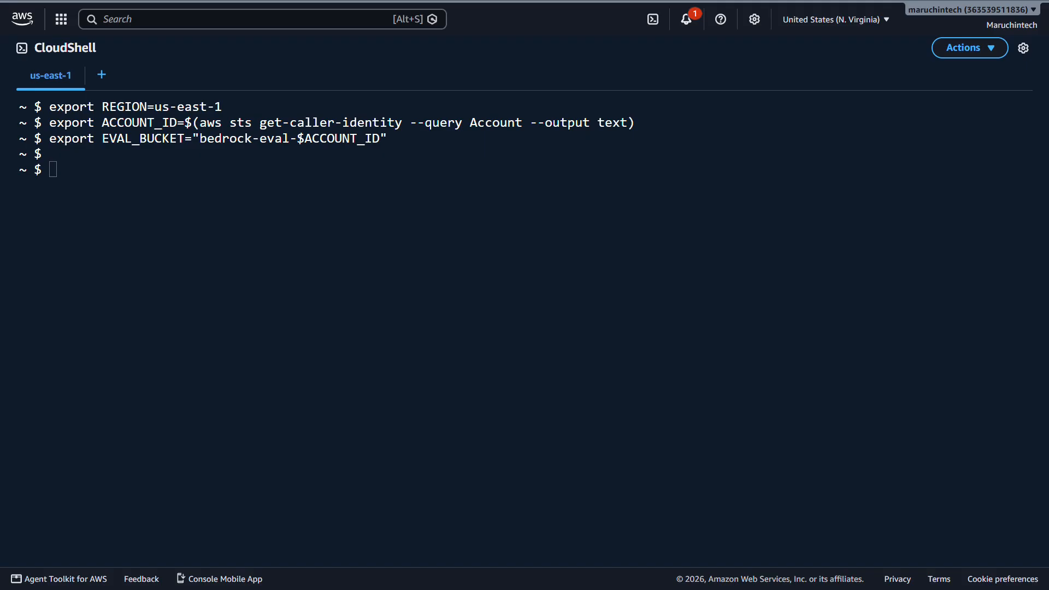
# In CloudShell, sync s3://$EVAL_BUCKET/output/ to the local folder /tmp/eval-out/ with the AWS CLI.
pyautogui.click(159, 186)
pyautogui.write('aws s3 sync "s3://$EVAL_BUCKET/output/" /tmp/eval-out/')
pyautogui.press('Return')
# List all files under /tmp/eval-out/ with find, and list only those matching *_output.jsonl while excluding *.out.
pyautogui.write('find /tmp/eval-out/ -type f')
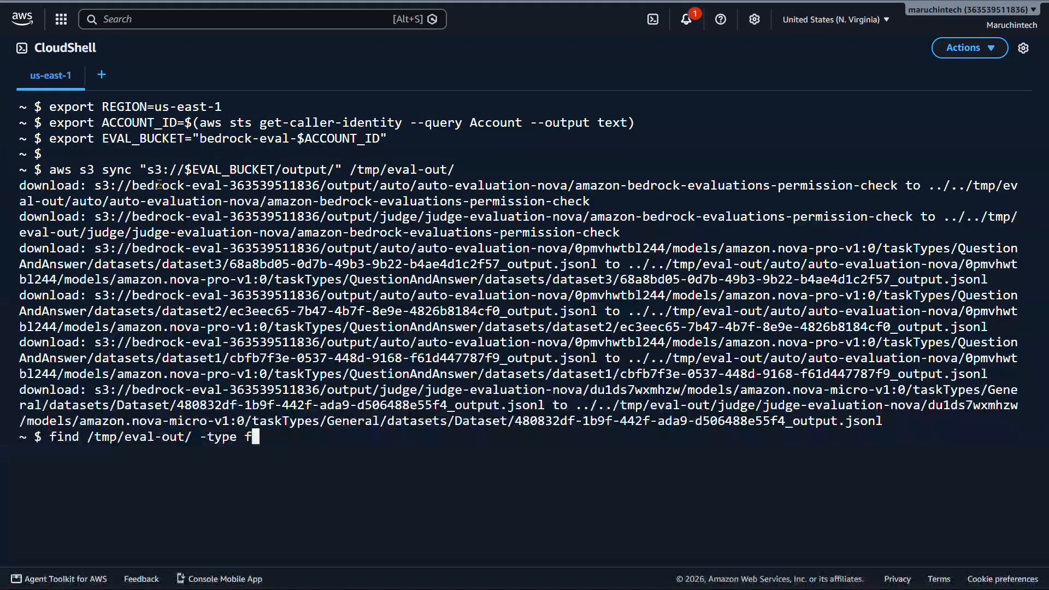
pyautogui.press('Return')
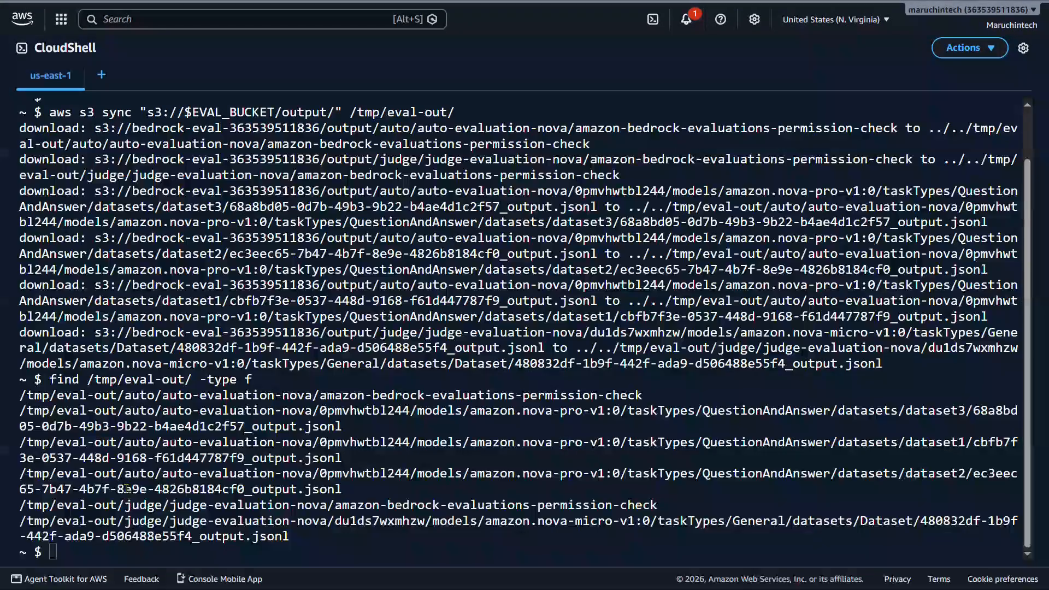
pyautogui.click(188, 556)
pyautogui.write('find /tmp/eval-out/ -name "*_output.jsonl" -not -name "*.out"')
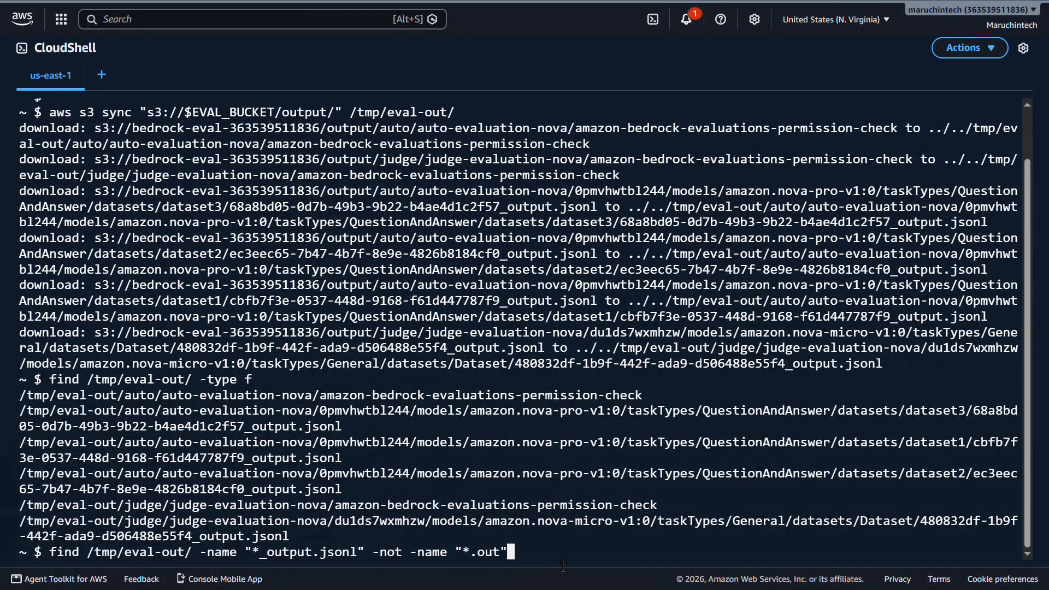
pyautogui.press('Return')
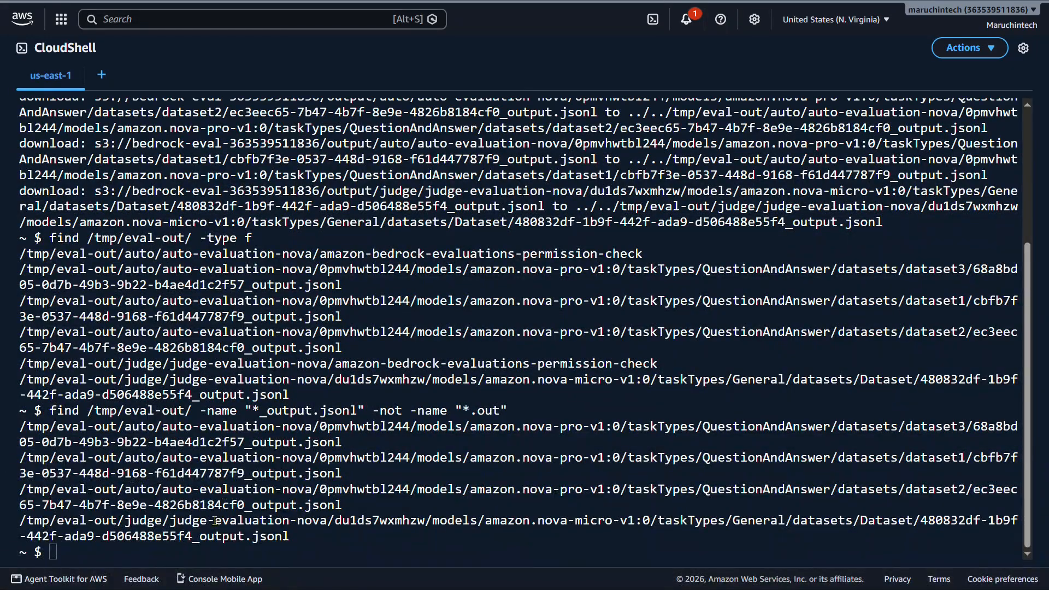
# Compute the count, mean and maximum score per metric from the auto evaluation's *_output.jsonl files with a jq and awk loop.
pyautogui.click(193, 561)
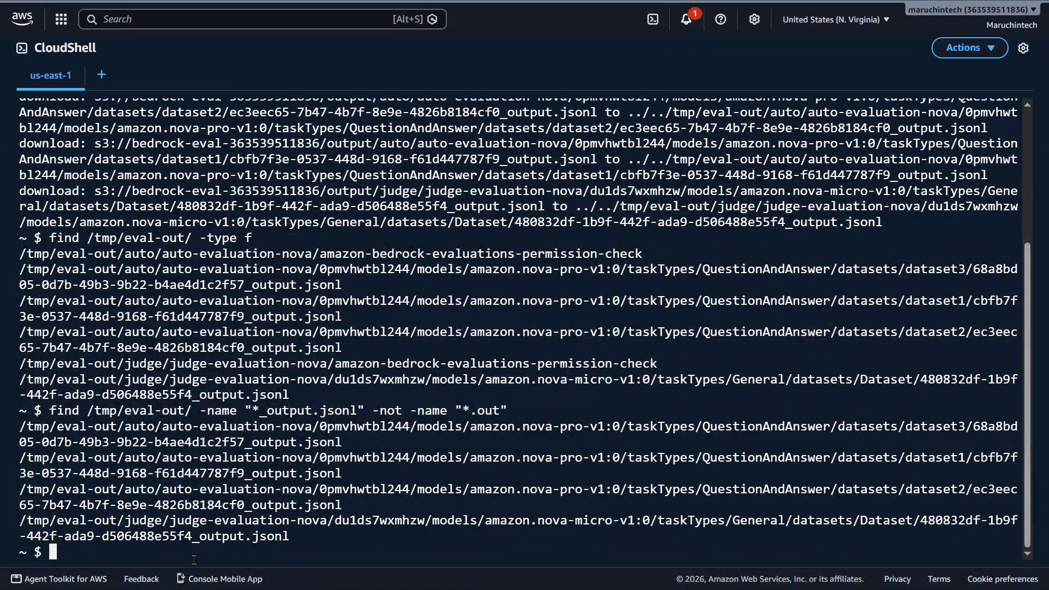
pyautogui.write('for f in /tmp/eval-out/auto/*/*/models/*/taskTypes/*/datasets/*/*_output.jsonl; do   cat "$f" | jq -r \'.automatedEvaluationResult.scores[] | "\\(.metricName)\\t\\(.result)"\' done | awk -F\'\\t\' \'   {sum[$1]+=$2; cnt[$1]++; if($2>max[$1]) max[$1]=$2}   END {for (m in sum) printf "%s\\tcount %d\\tmean %.4f\\tmax %.4f\\n", m, cnt[m], sum[m]/cnt[m], max[m]} \'')
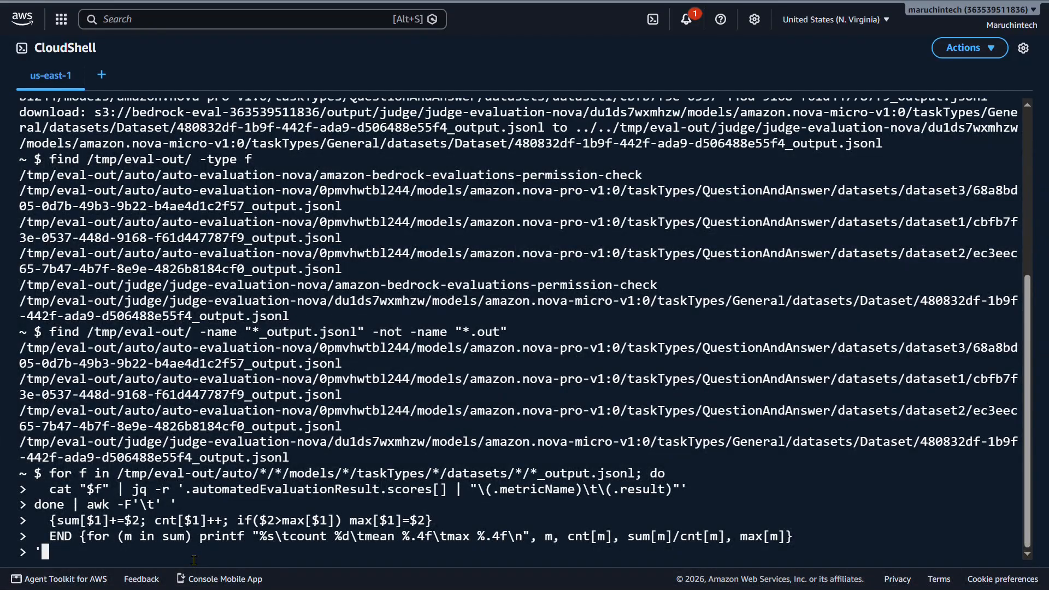
pyautogui.press('Return')
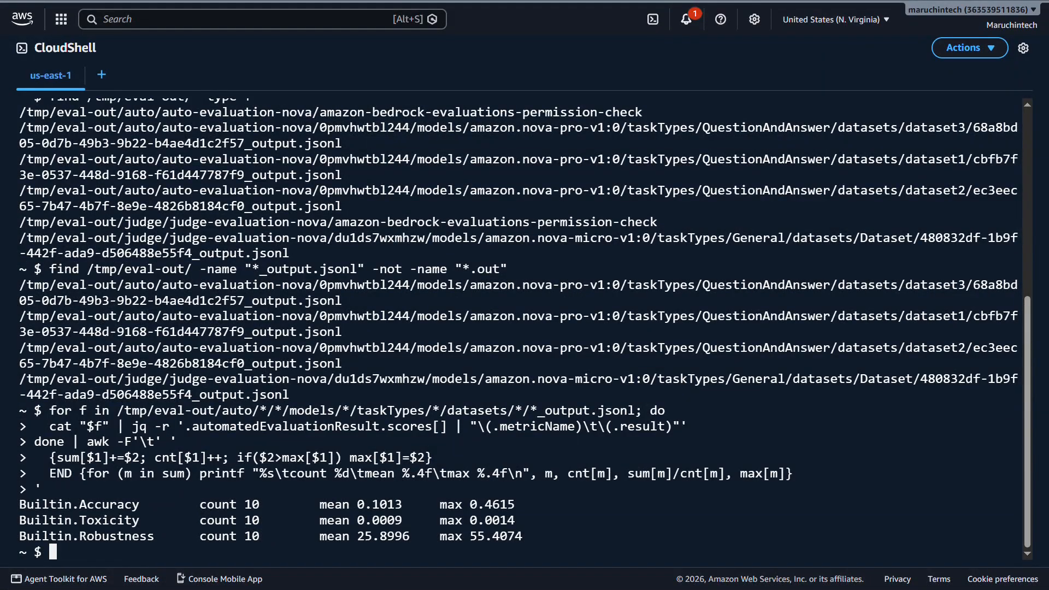
pyautogui.moveTo(72, 506); pyautogui.dragTo(148, 522)
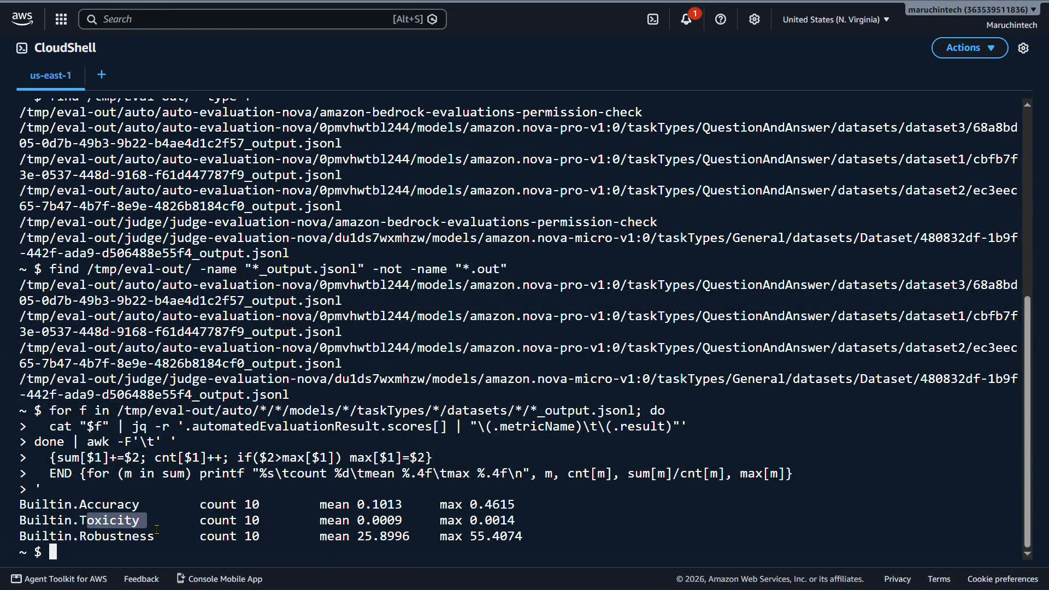
pyautogui.moveTo(90, 538); pyautogui.dragTo(154, 542)
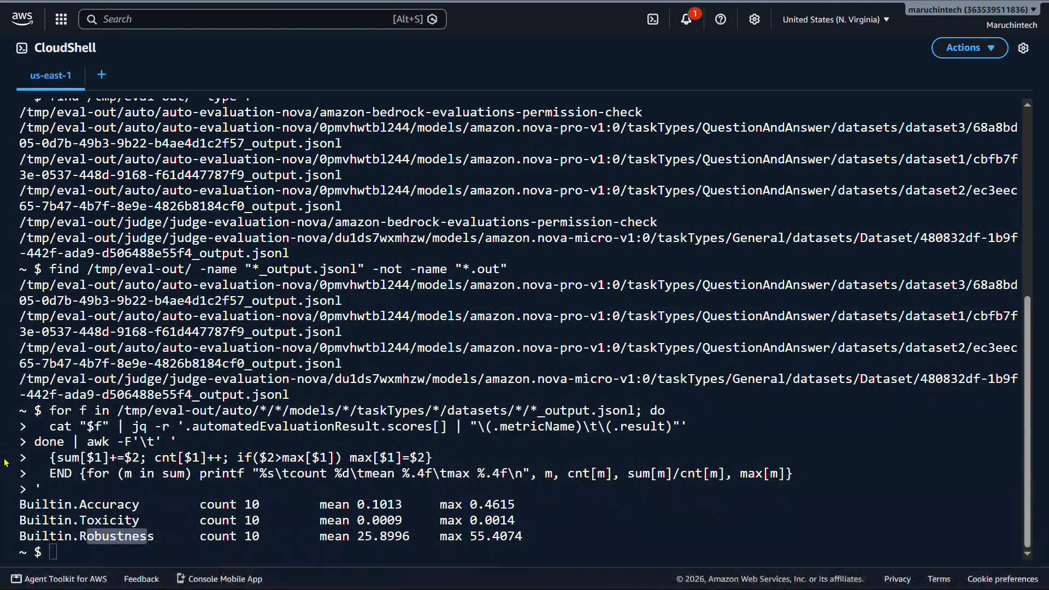
# Set JUDGE to the first judge *_output.jsonl file, excluding *.out, and compute each metric's mean score with jq and awk.
pyautogui.click(191, 562)
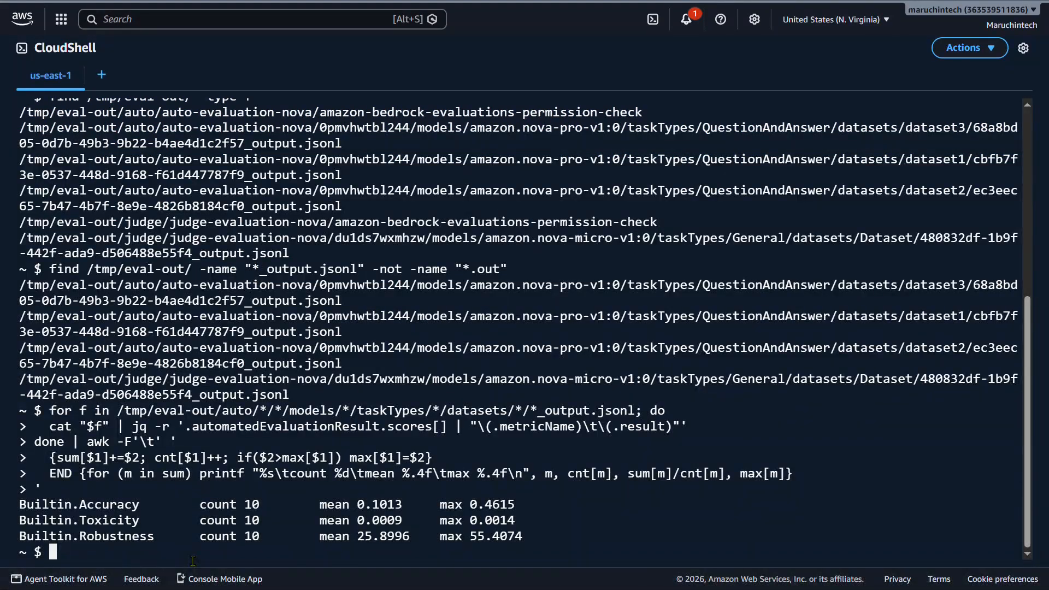
pyautogui.write('## LLM-as-a-Judge: compute the averages JUDGE=$(find /tmp/eval-out/judge -name "*_output.jsonl" -not -name "*.out" | head -1)  cat "$JUDGE" | jq -r \'.automatedEvaluationResult.scores[] | "\\(.metricName)\\t\\(.result)"\' | \\   awk \'{sum[$1]+=$2; cnt[$1]++} END {for (m in sum) printf "%s\\tmean %.2f\\n", m, sum[m]/cnt[m]}\'')
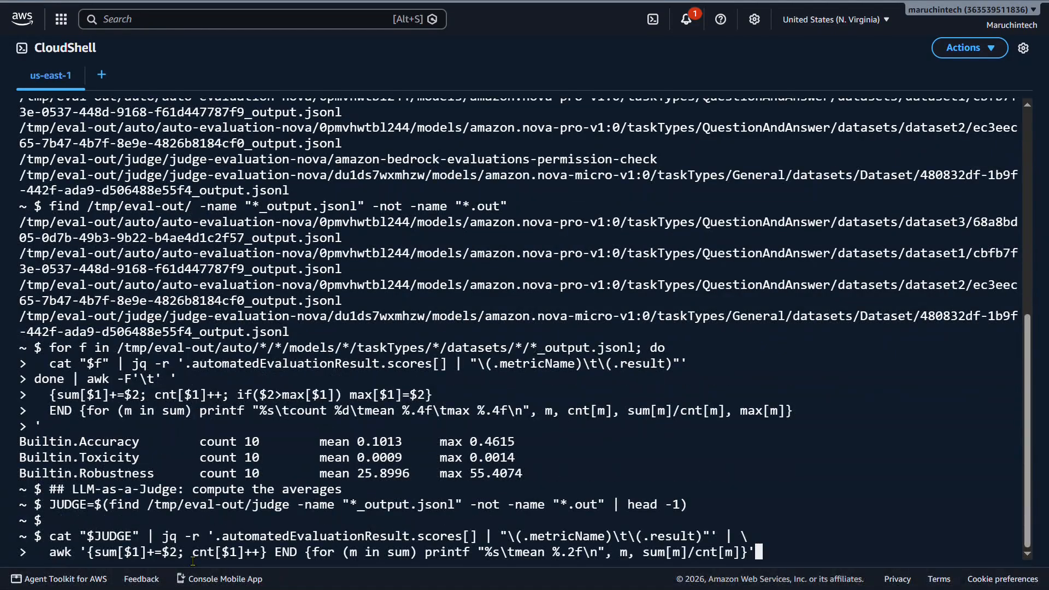
pyautogui.press('Return')
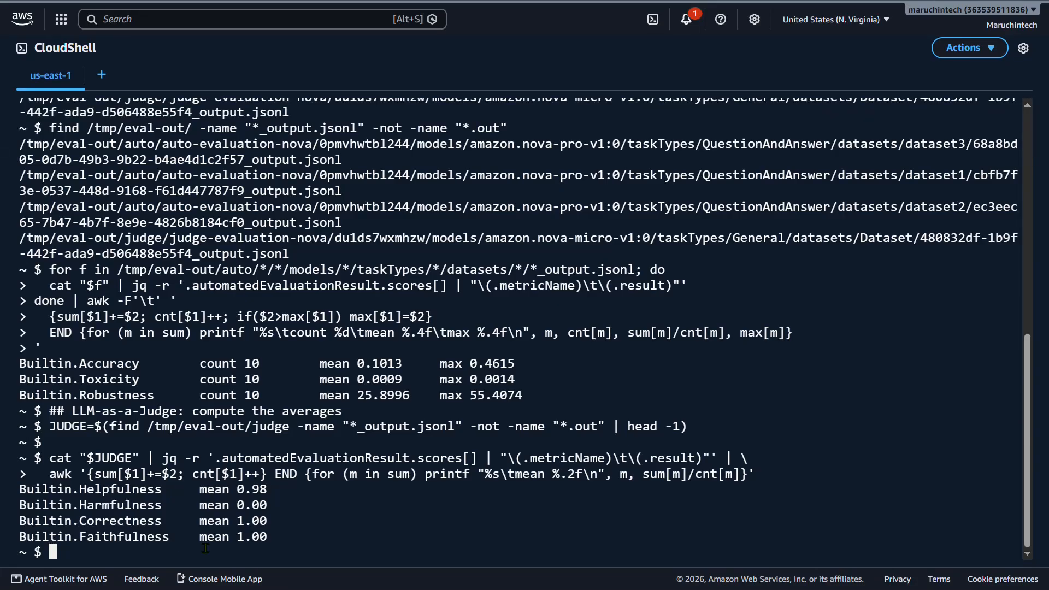
pyautogui.moveTo(88, 505); pyautogui.dragTo(167, 539)
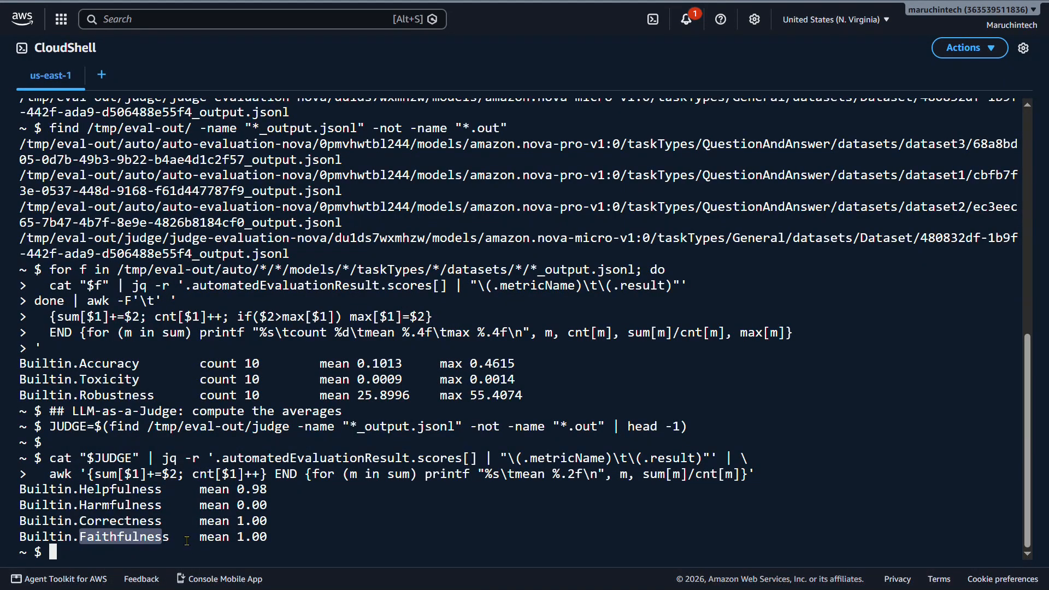